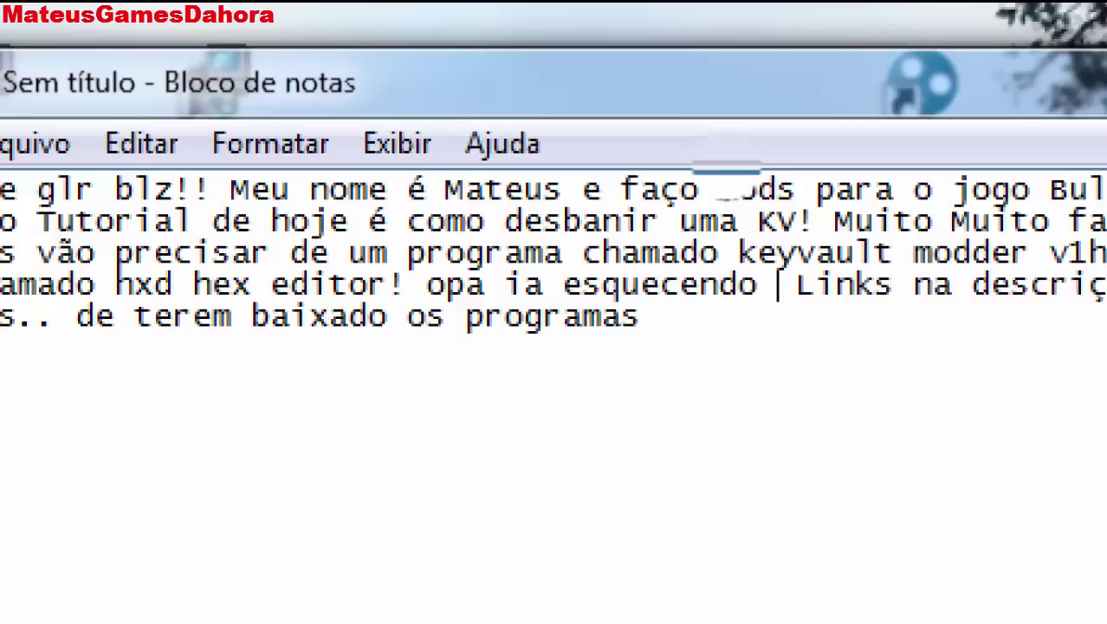
- Insert "vcs vao precisar tbm do keyvaultvalidator!" after "opa ia esquecendo" in the note
type("pr")
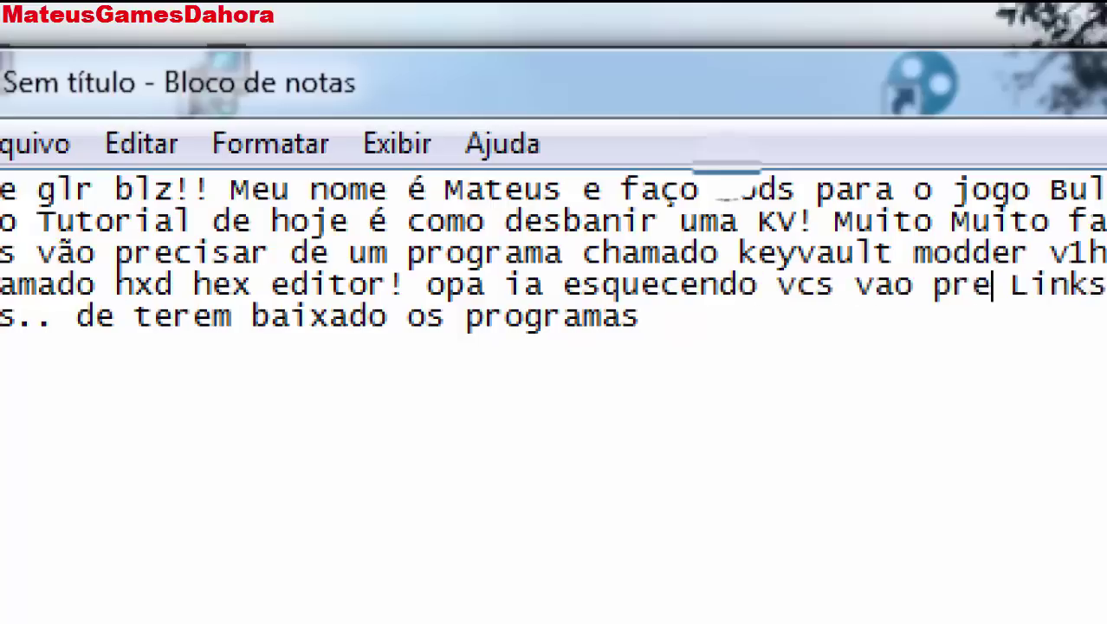
type("ecisar ")
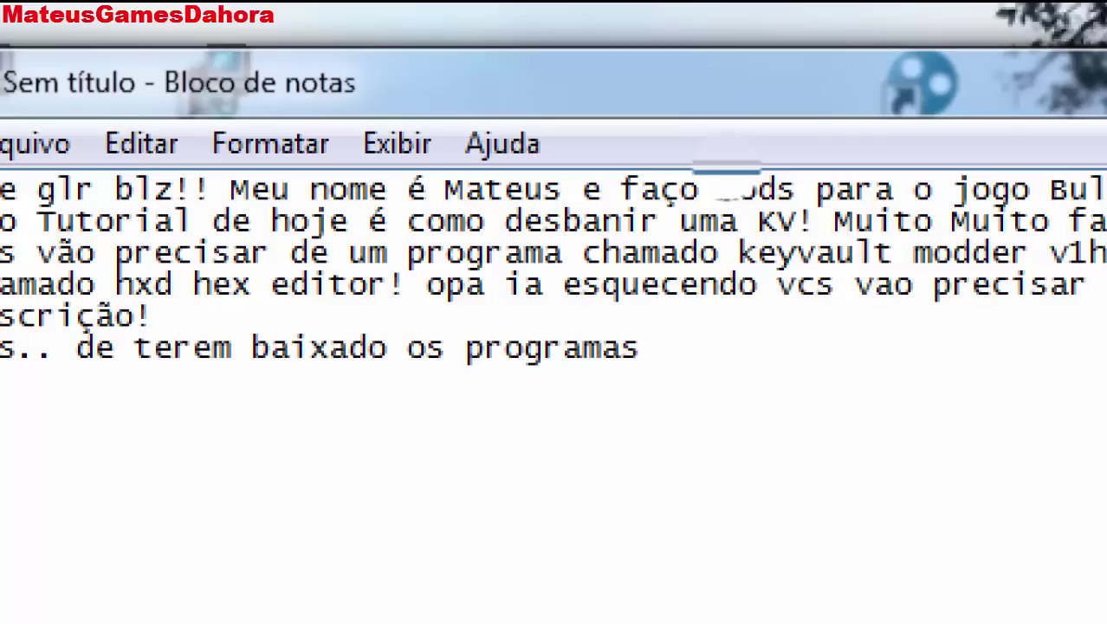
type("tbm Li")
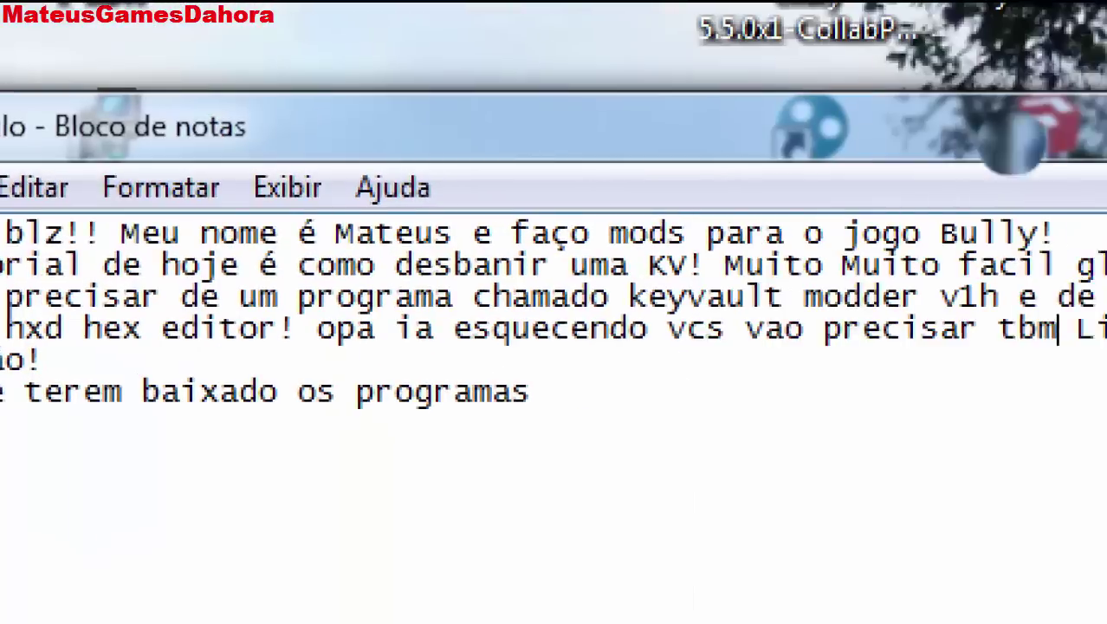
type(" do ")
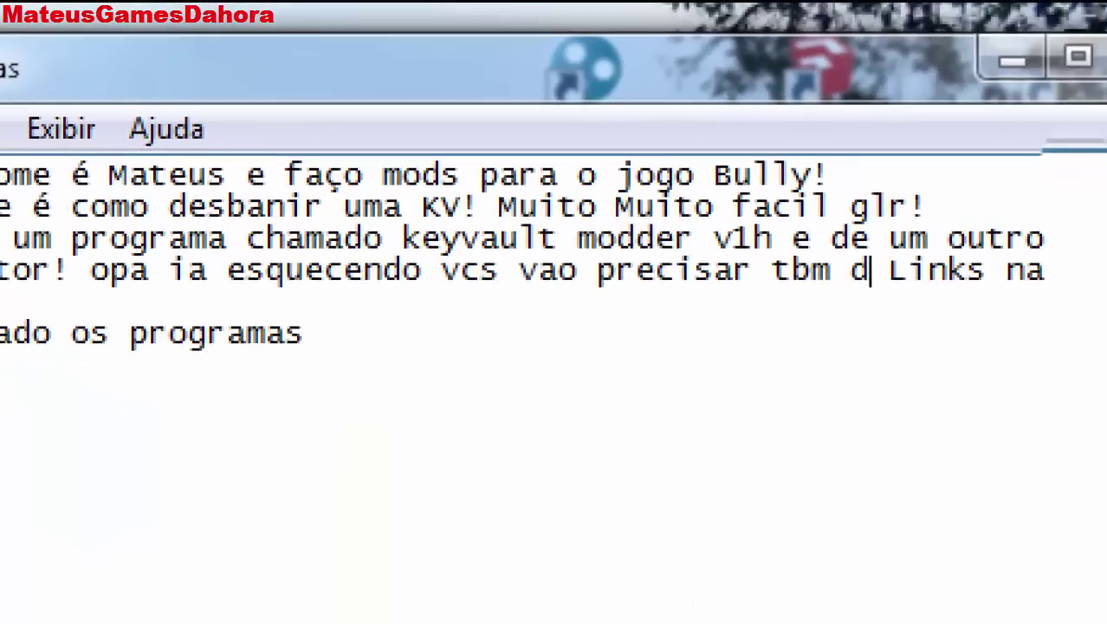
type("keyvau")
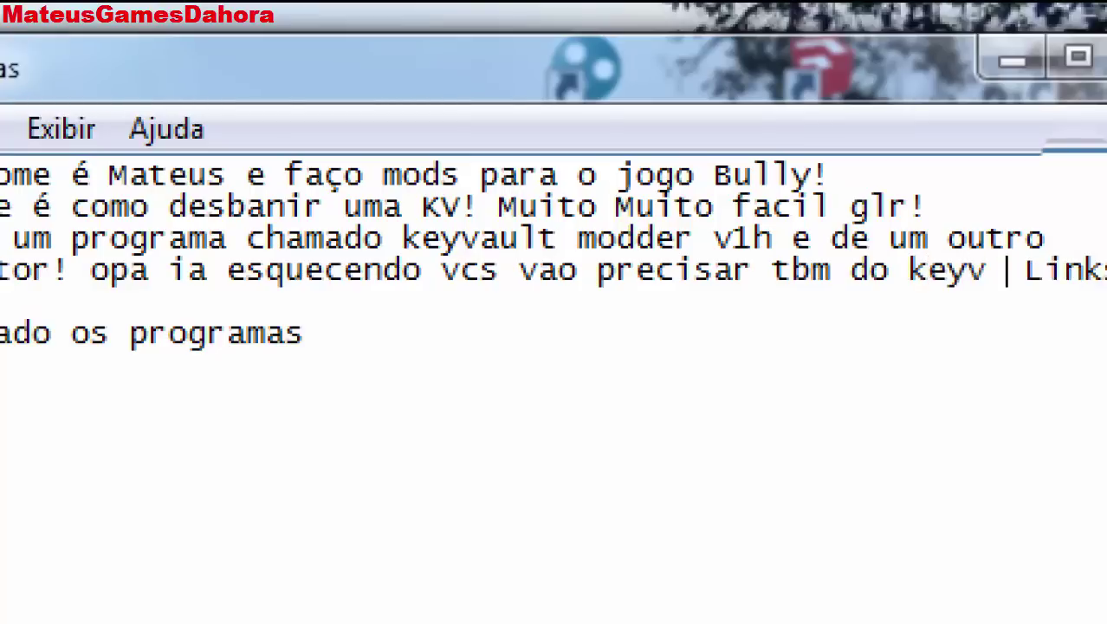
key("BackSpace")
key("BackSpace")
type("va")
key("BackSpace")
key("BackSpace")
type("aultval")
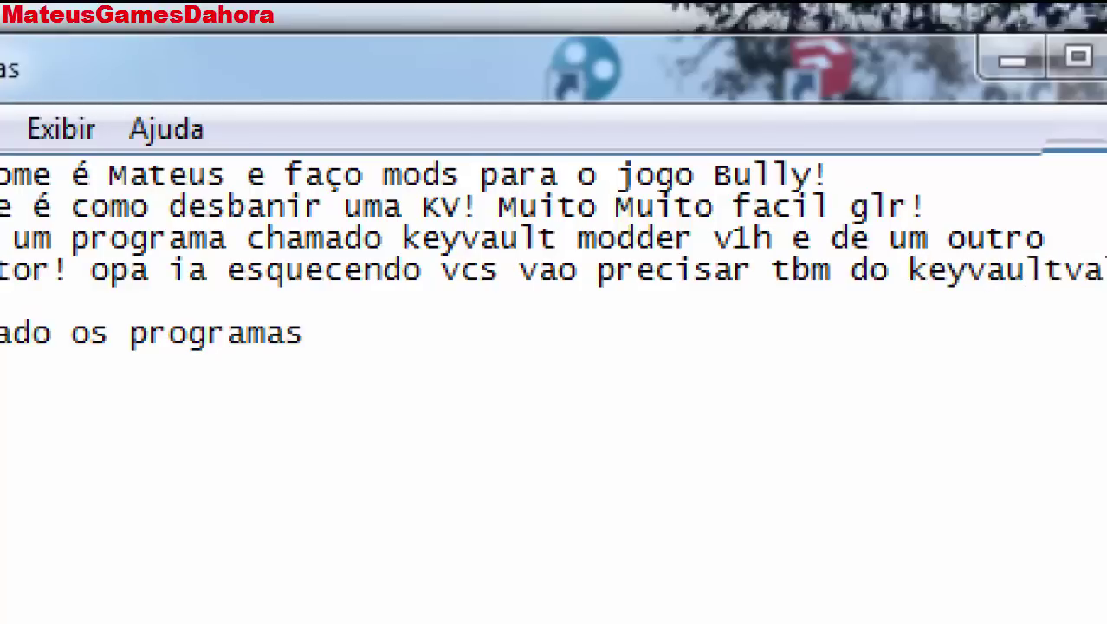
type("idator! Links na descrição!")
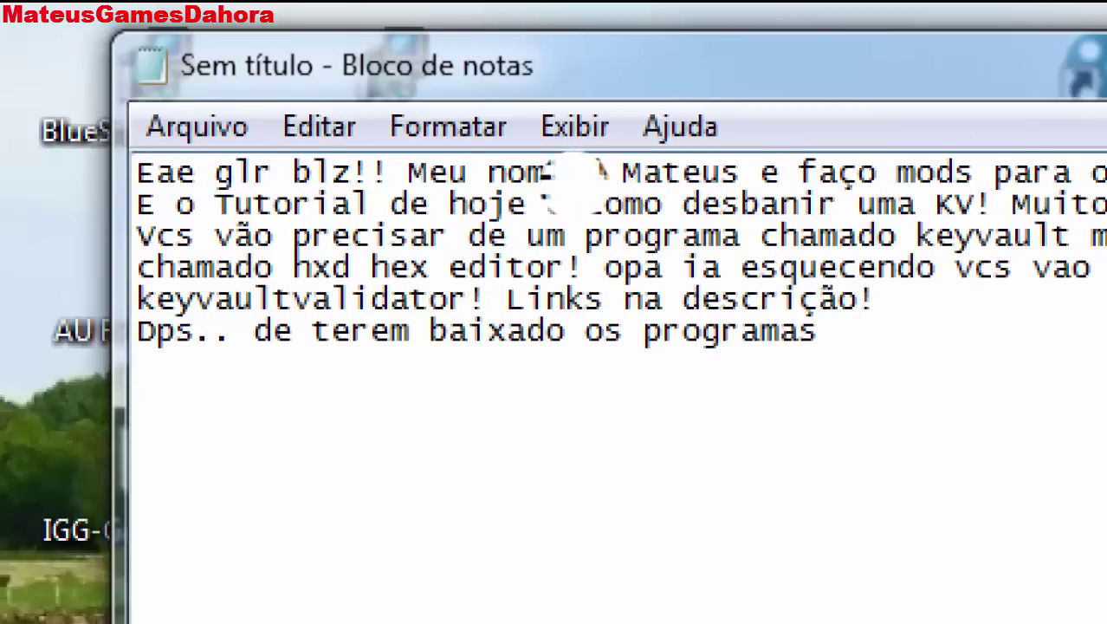
- Split "keyvaultvalidator" into "keyvault validator" with a space, and highlight "keyvault validator!" in the note
key("Left")
key("Left")
key("Left")
key("Left")
key("Left")
key("Left")
key("Left")
key("Left")
key("Left")
key("Left")
key("Left")
key("Left")
key("Right")
key("Right")
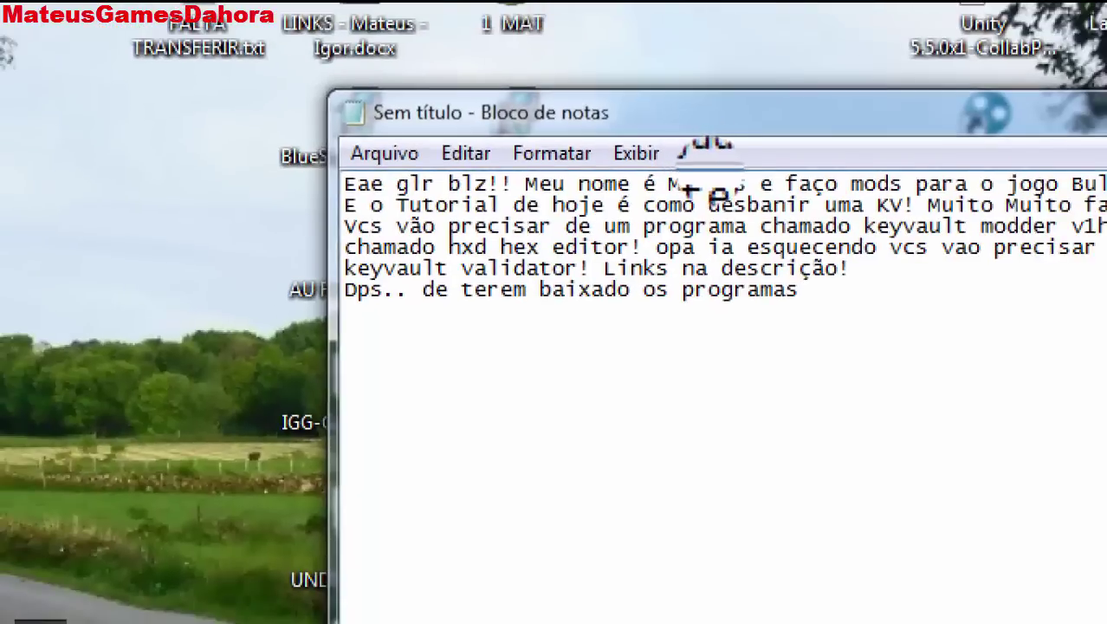
left_click_drag(594, 274, 321, 273)
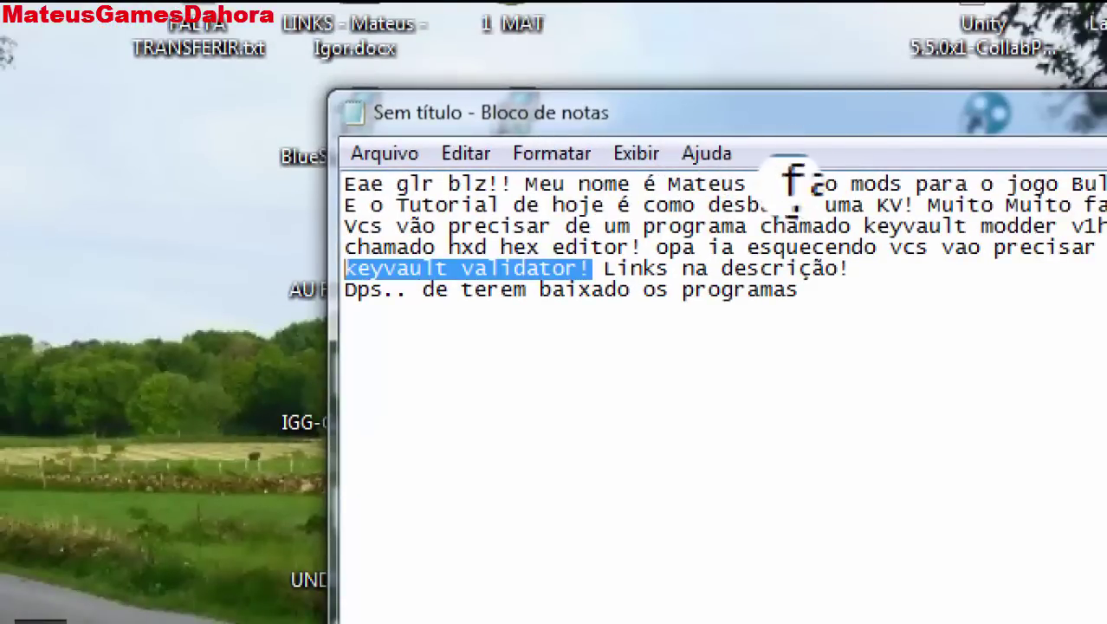
- Continue the note's last line after "programas" with "! vcs vao executar primeiro o keyvalt modder v1h"
left_click(799, 290)
left_click_drag(800, 290, 410, 290)
key("Right")
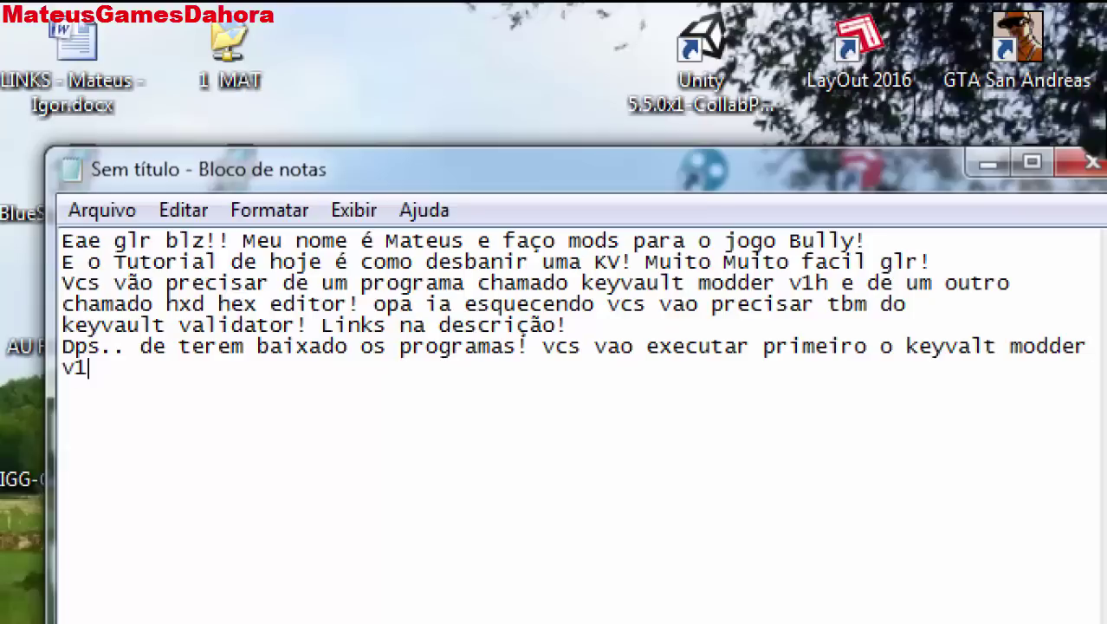
type("h")
- Highlight "keyvalt modder v1h" in the last sentence and finish that sentence with an exclamation mark
left_click(570, 326)
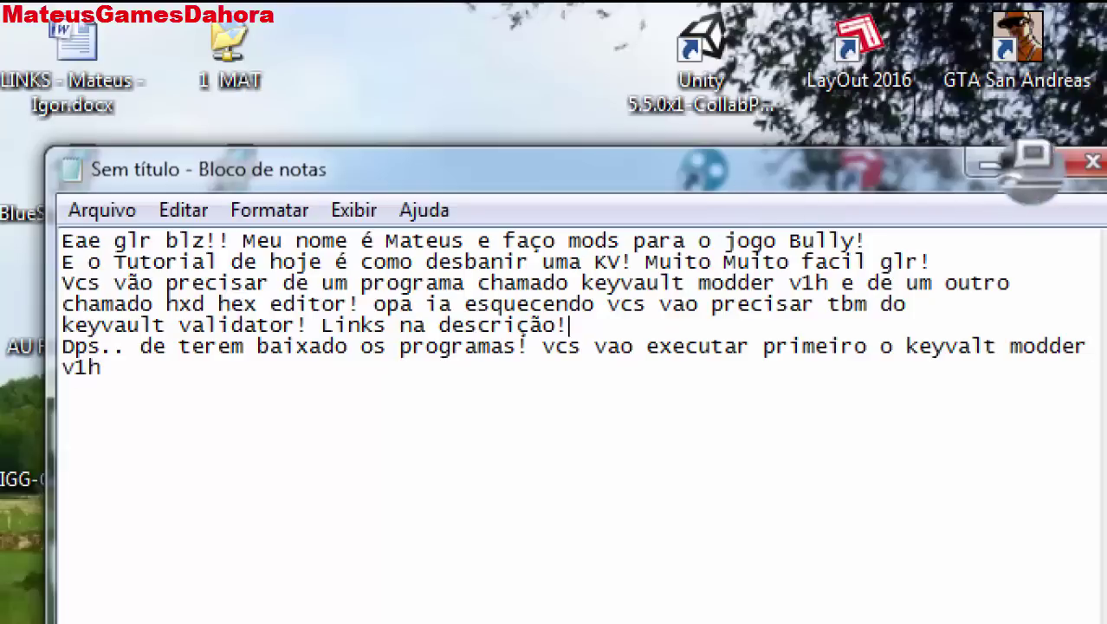
key("Down")
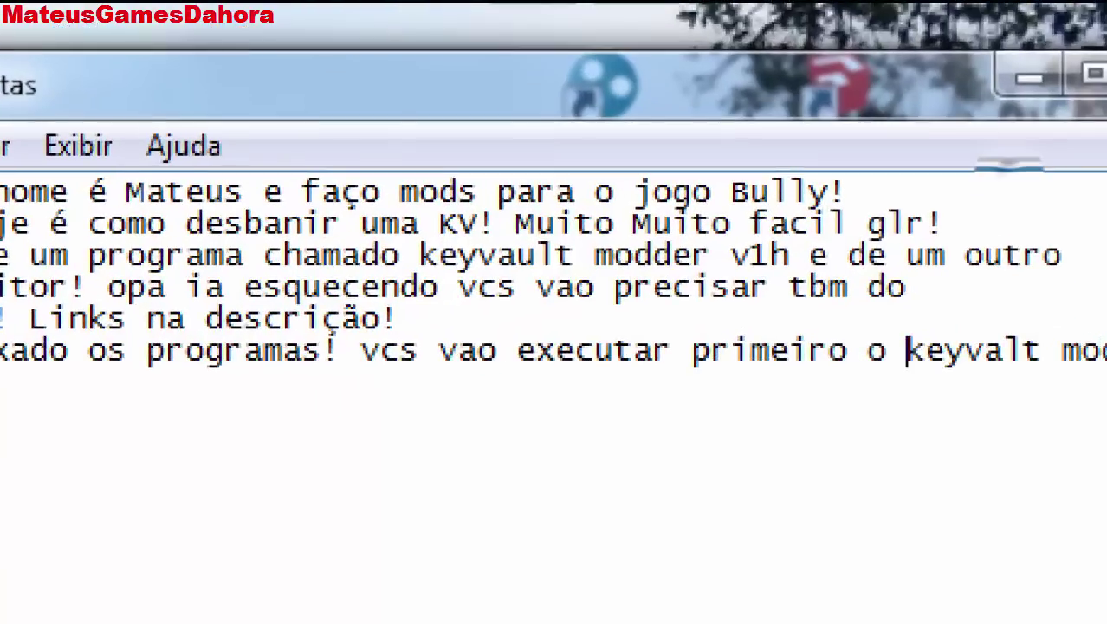
key("ctrl+shift+Right")
key("ctrl+shift+Right")
key("ctrl+shift+Right")
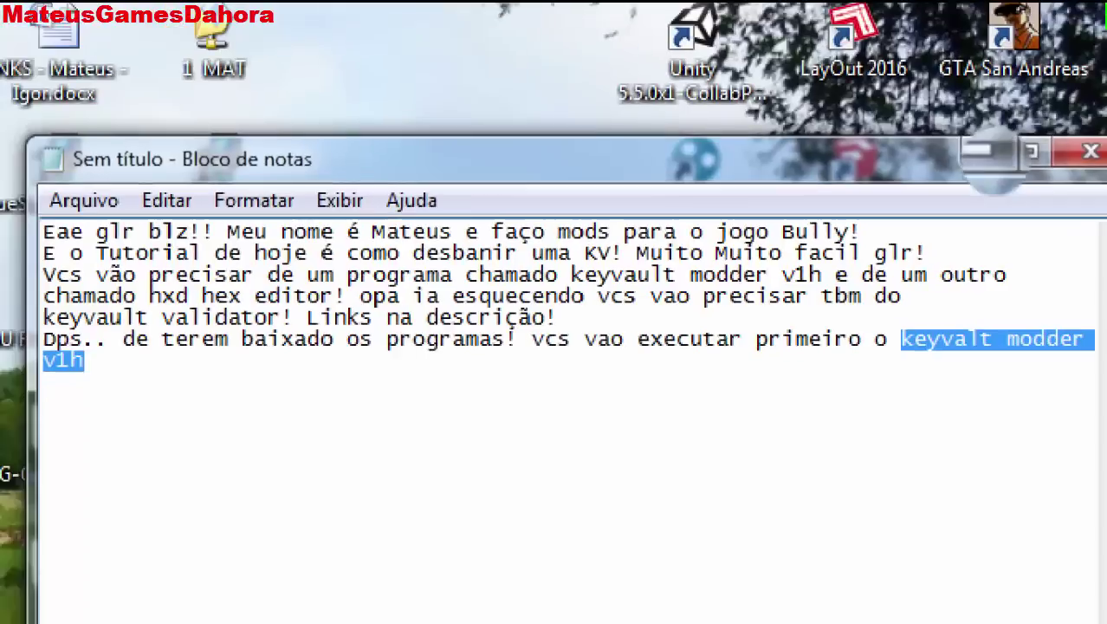
key("End")
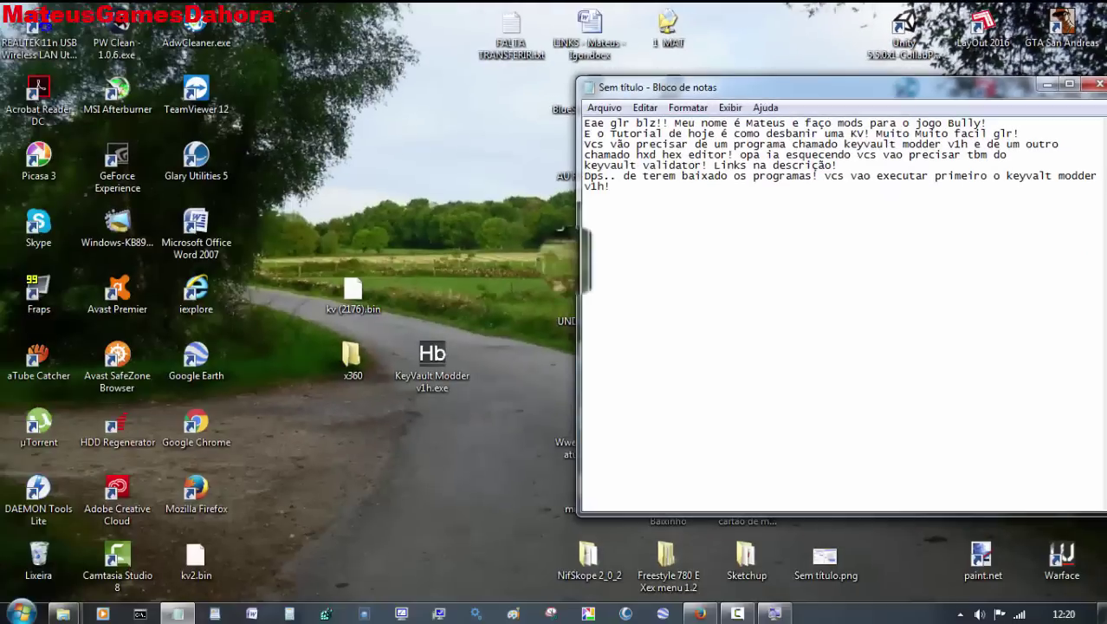
- Launch KeyVault Modder v1h.exe from the desktop and move its window closer to the note
left_click(425, 353)
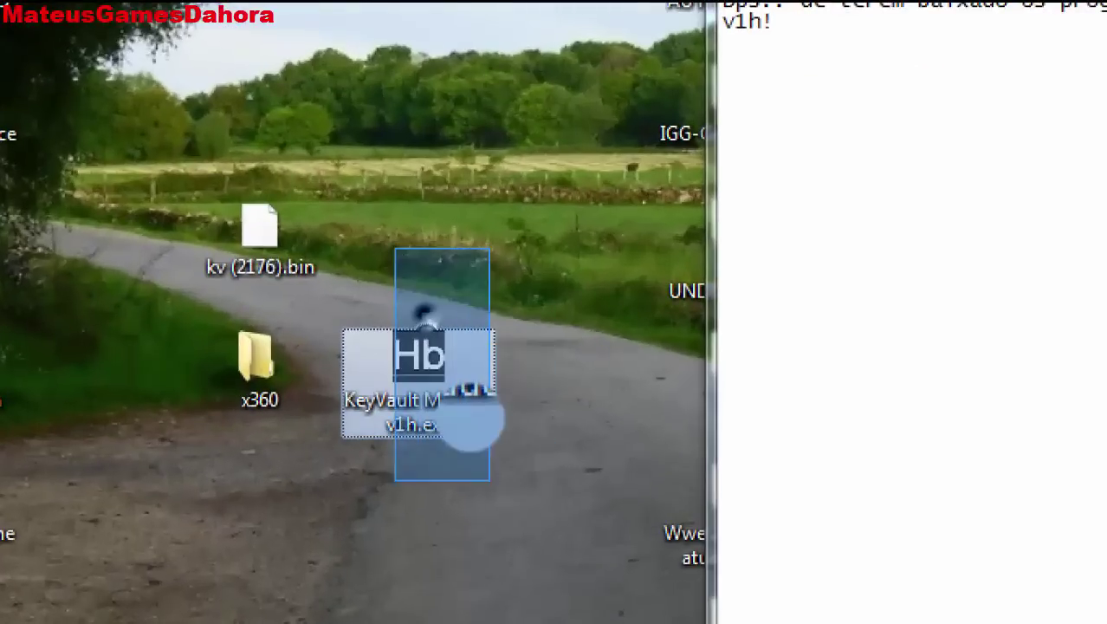
double_click(425, 353)
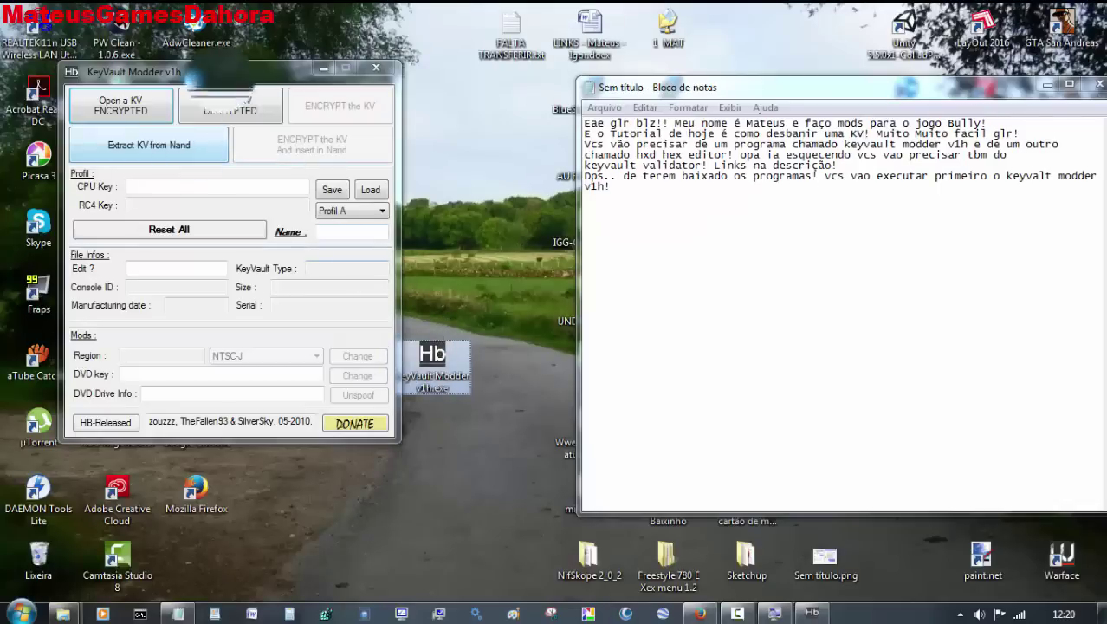
left_click_drag(204, 72, 294, 117)
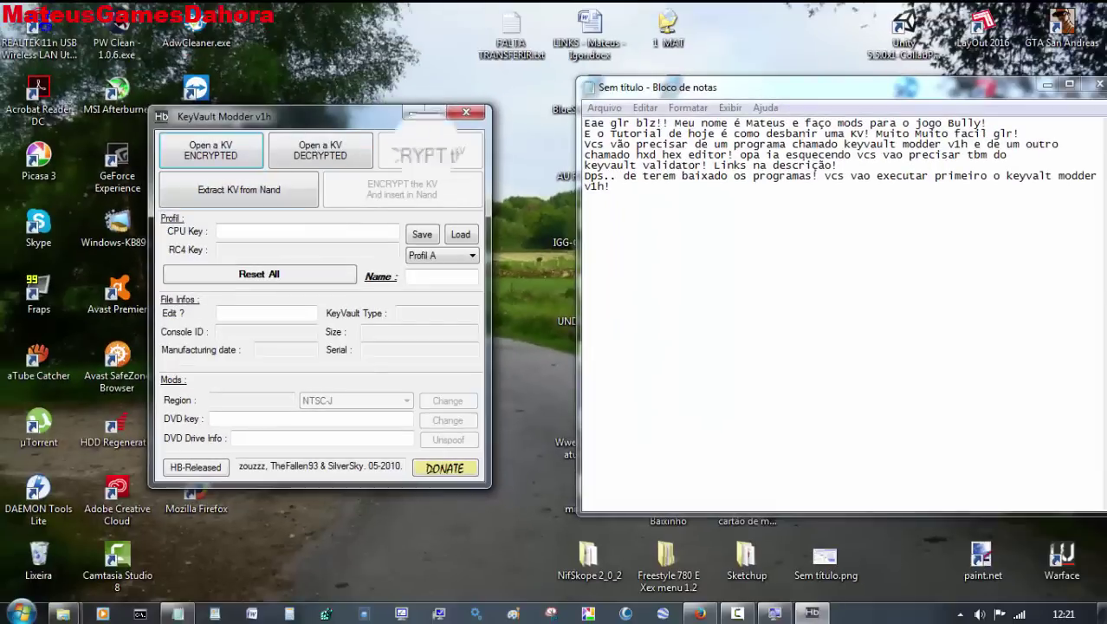
- Append "dps disso vcs vão precisar de uma kv banida!" to the end of the note
left_click(729, 185)
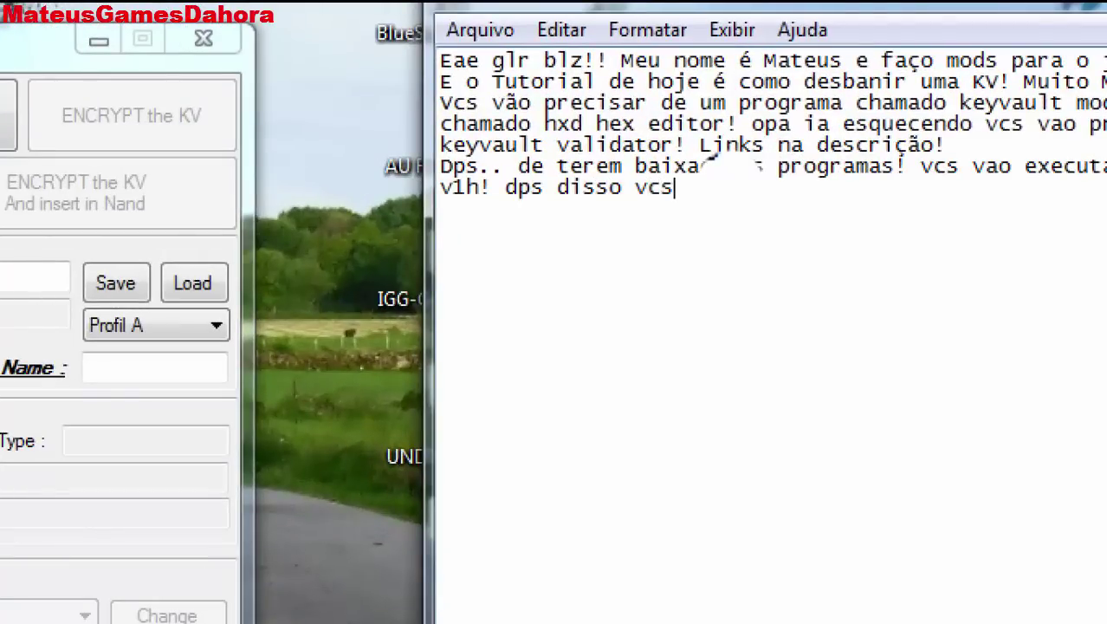
type("dps disso vcs vao")
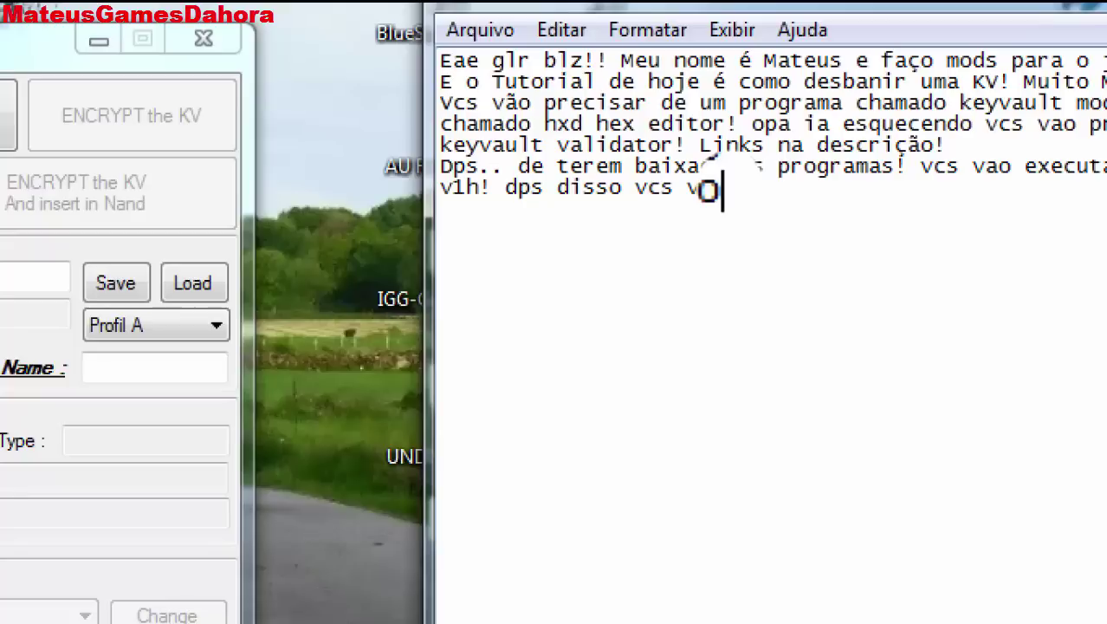
type(" precisar")
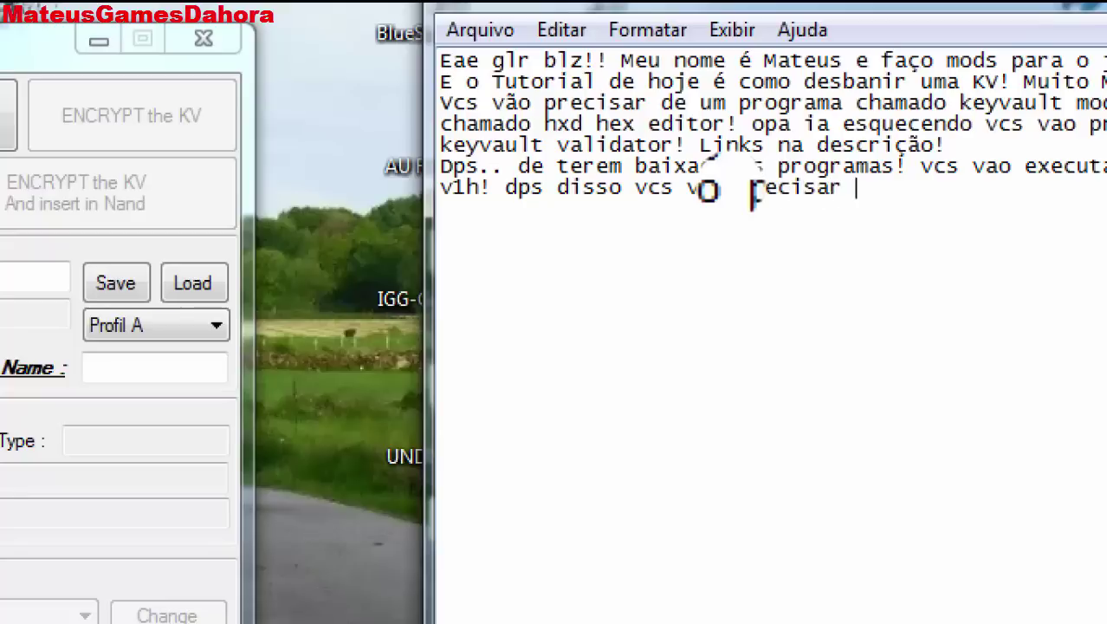
type(" de uma kv banida!")
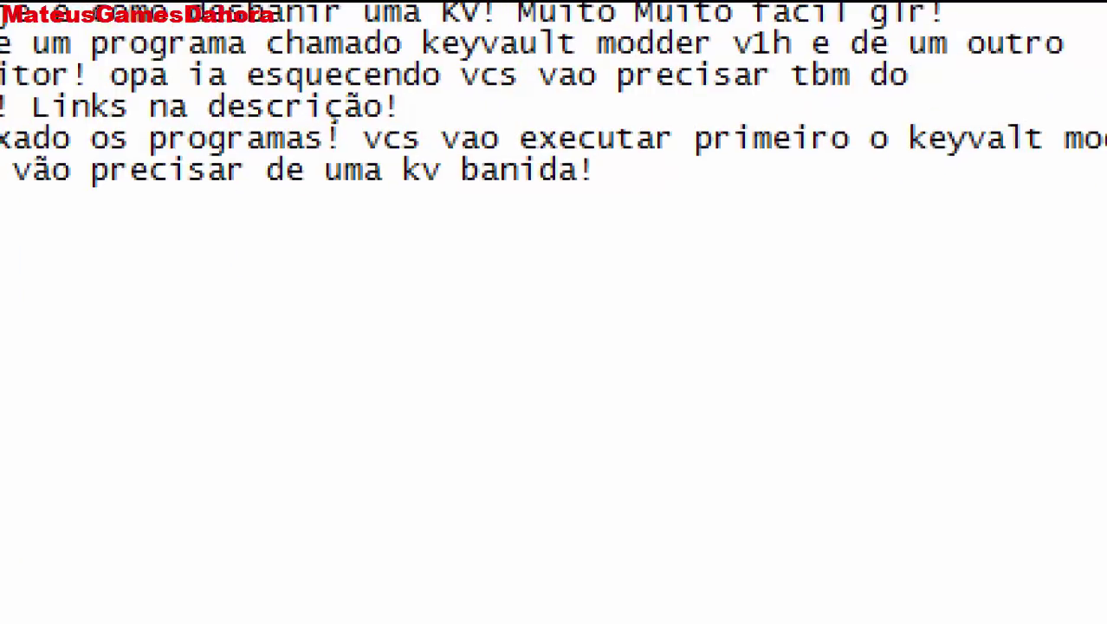
- Highlight the phrase "vcs vão precisar de uma kv banida!" in the note
left_click_drag(1077, 187, 830, 187)
key("shift+Left")
key("shift+Left")
key("shift+Left")
key("shift+Left")
key("shift+Left")
key("shift+Left")
key("shift+Left")
key("shift+Left")
key("shift+Left")
key("shift+Left")
key("shift+Left")
key("shift+Left")
key("shift+Left")
key("shift+Left")
key("shift+Left")
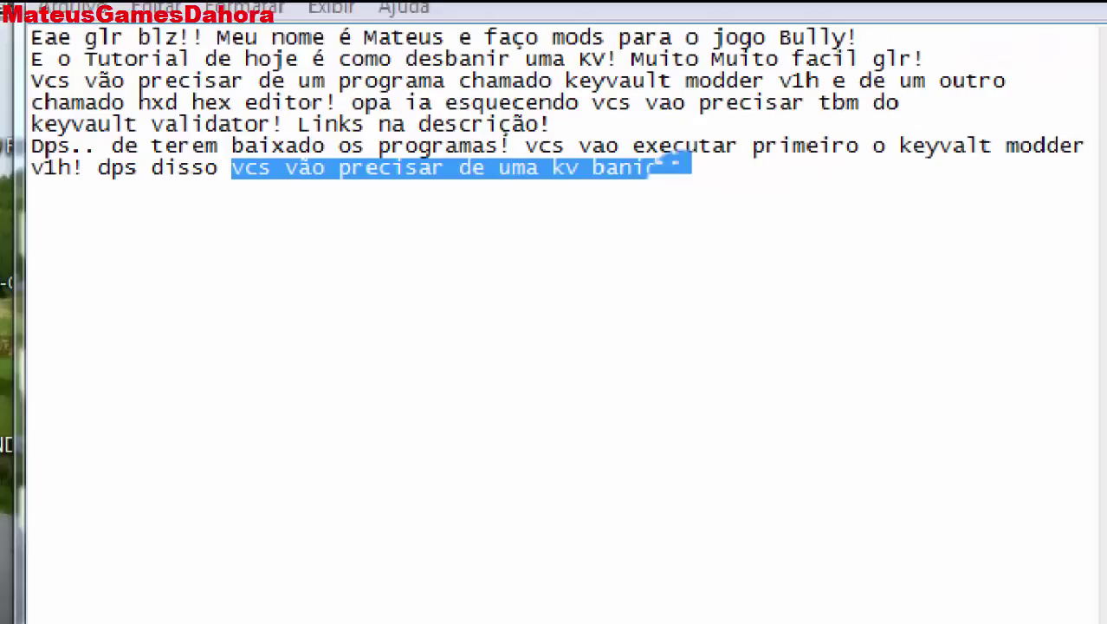
- Point out the kv (2176).bin file on the cleared desktop
left_click(909, 173)
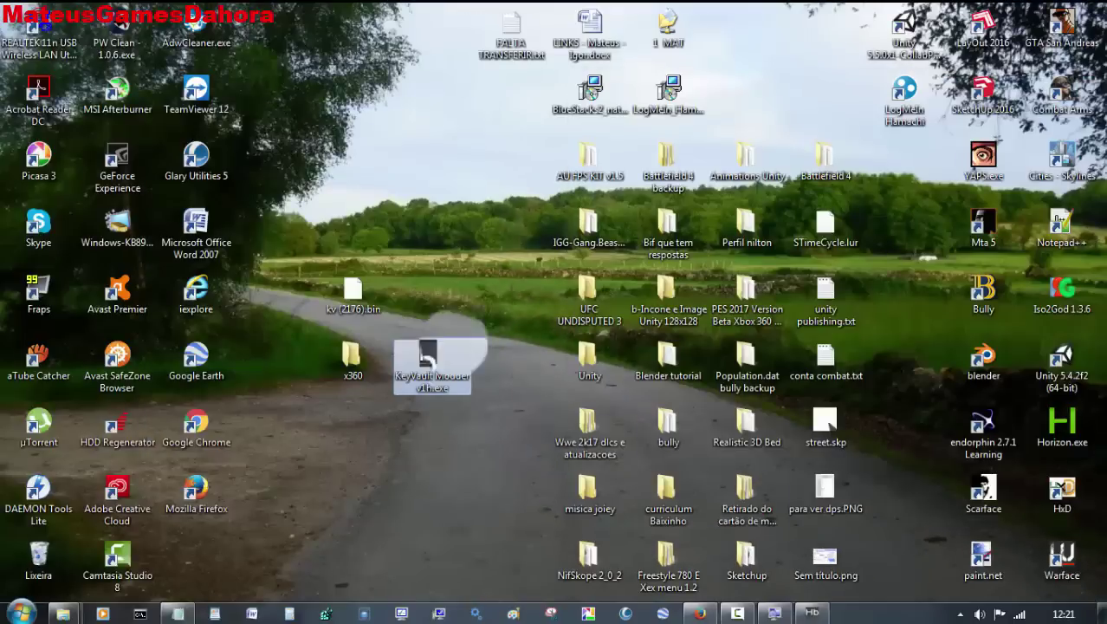
left_click(348, 295)
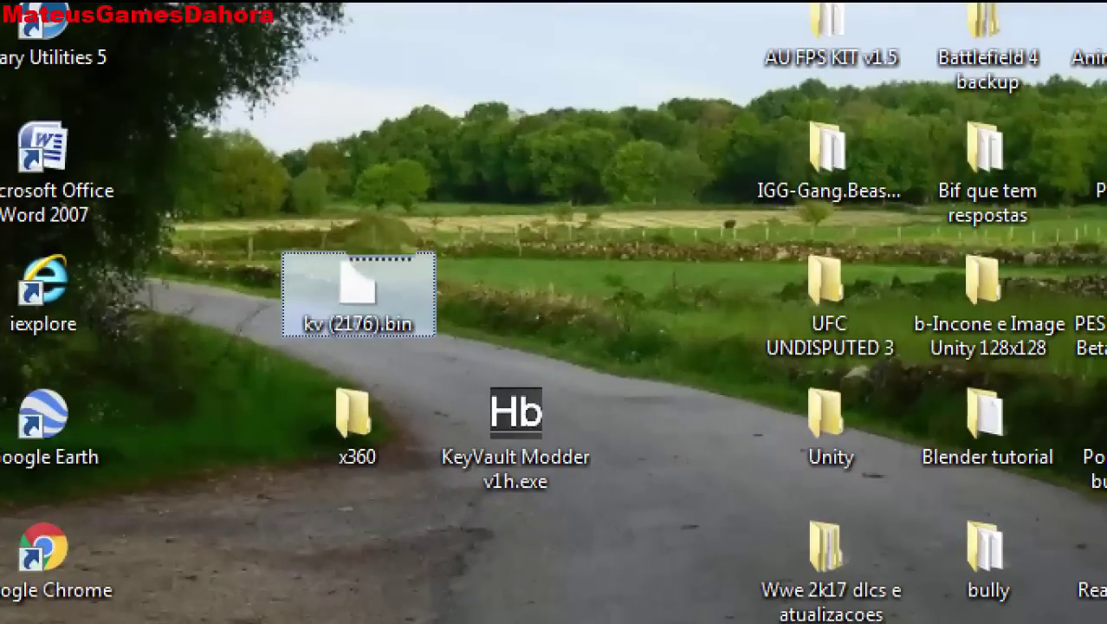
left_click(330, 236)
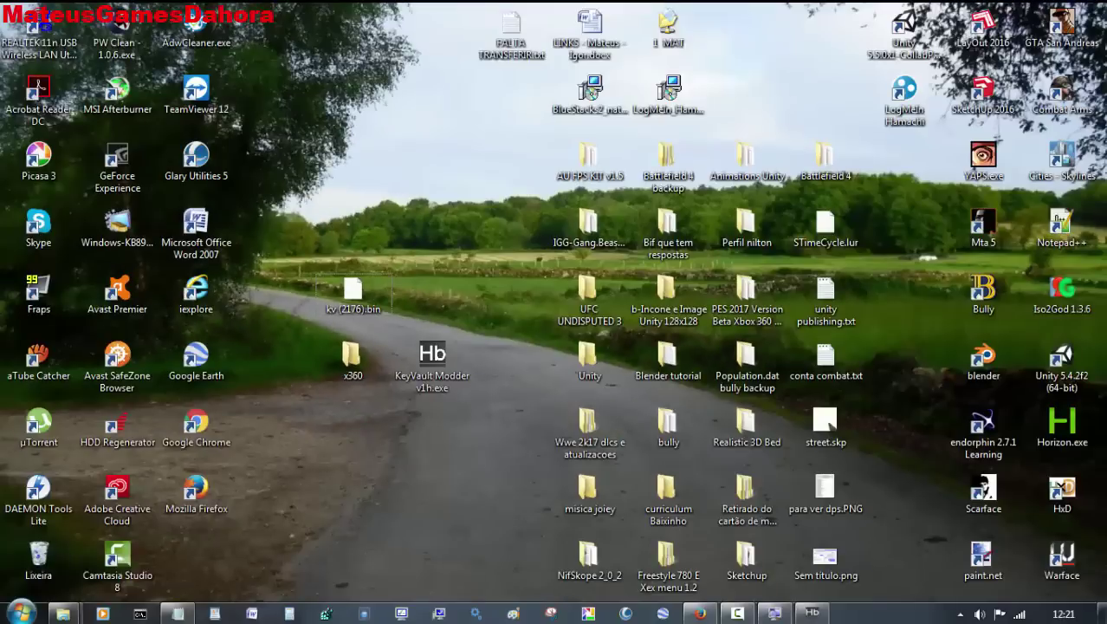
- Bring back the note, append "antes de desbanir ela vou mostrar pra vcs que ela esta banida!" and highlight its last line
left_click(177, 613)
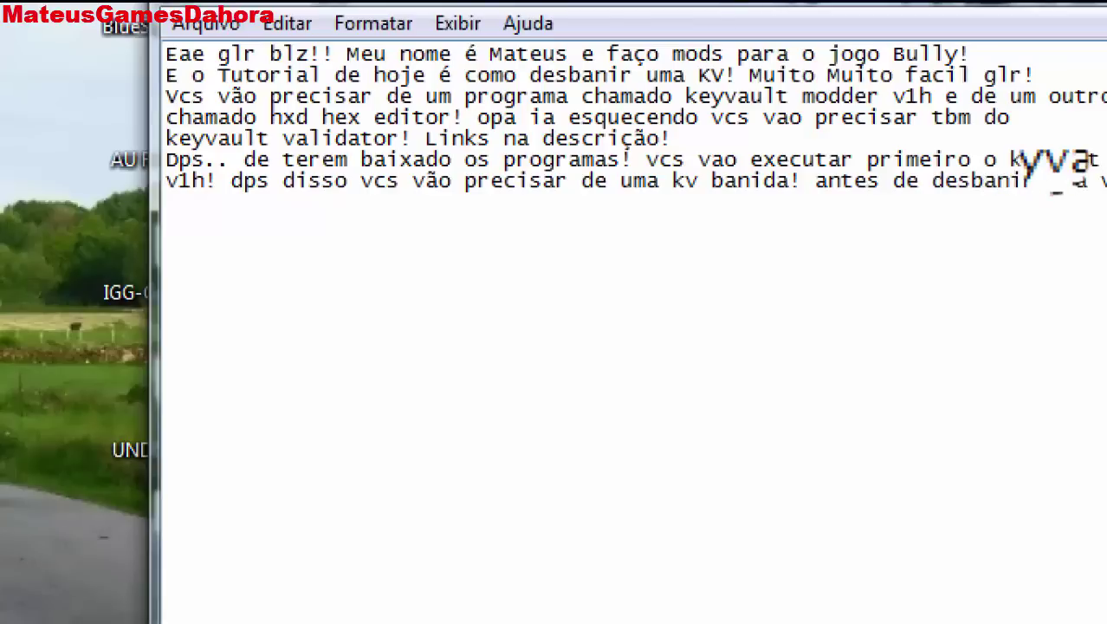
type("mostrar pra vcs que ela esta banida!")
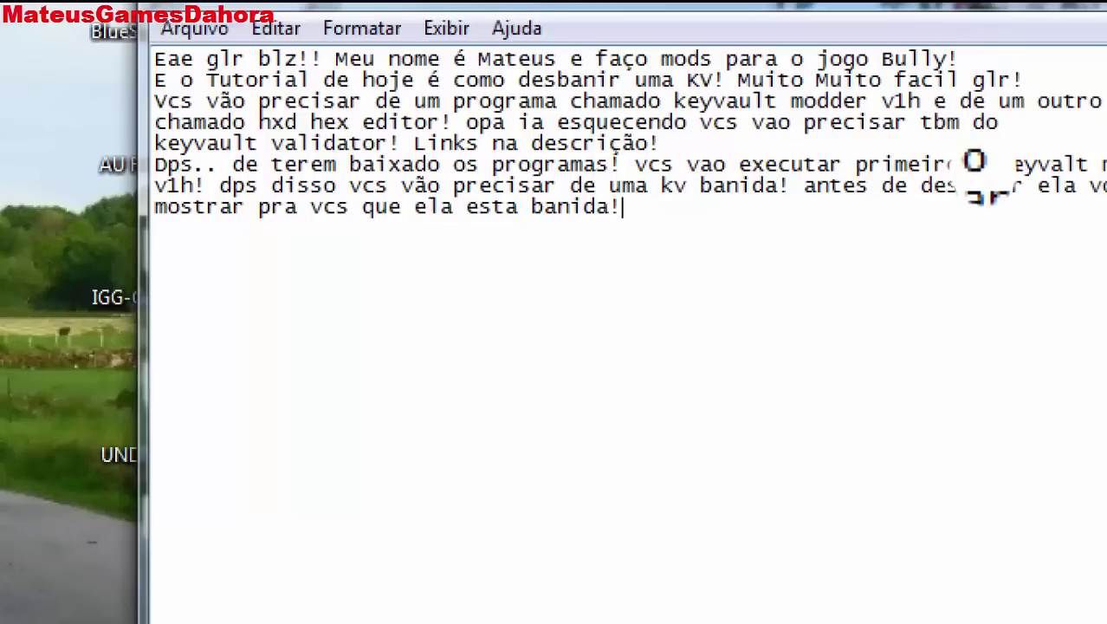
left_click_drag(853, 208, 165, 204)
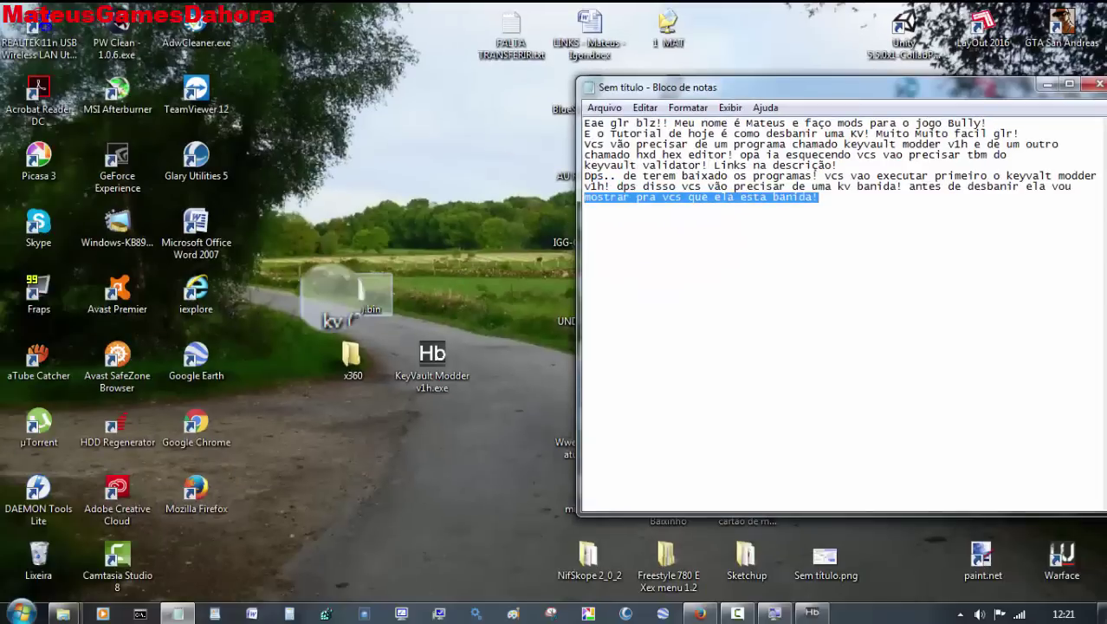
- Copy kv (2176).bin from the desktop into the KVs folder under x360\Keyvault Validator
right_click(334, 297)
left_click(346, 505)
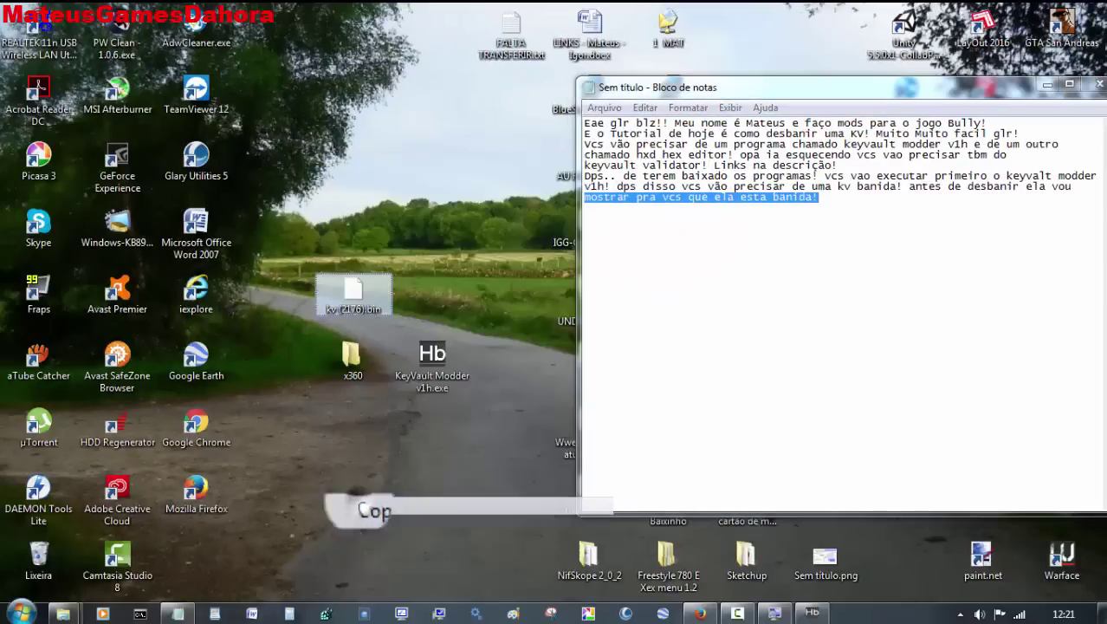
double_click(359, 351)
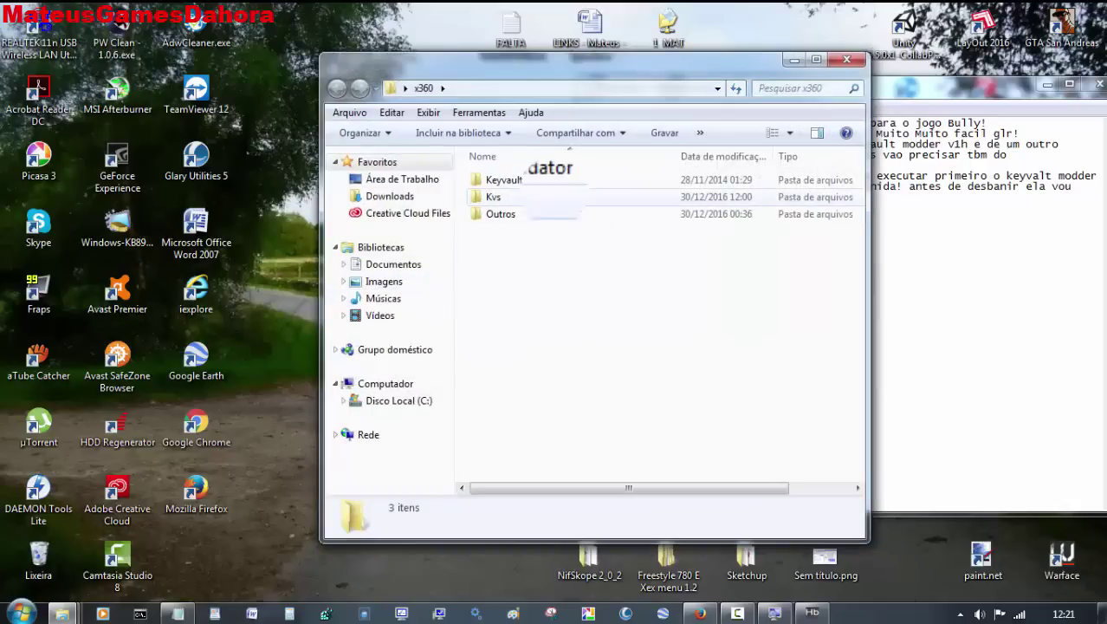
double_click(547, 181)
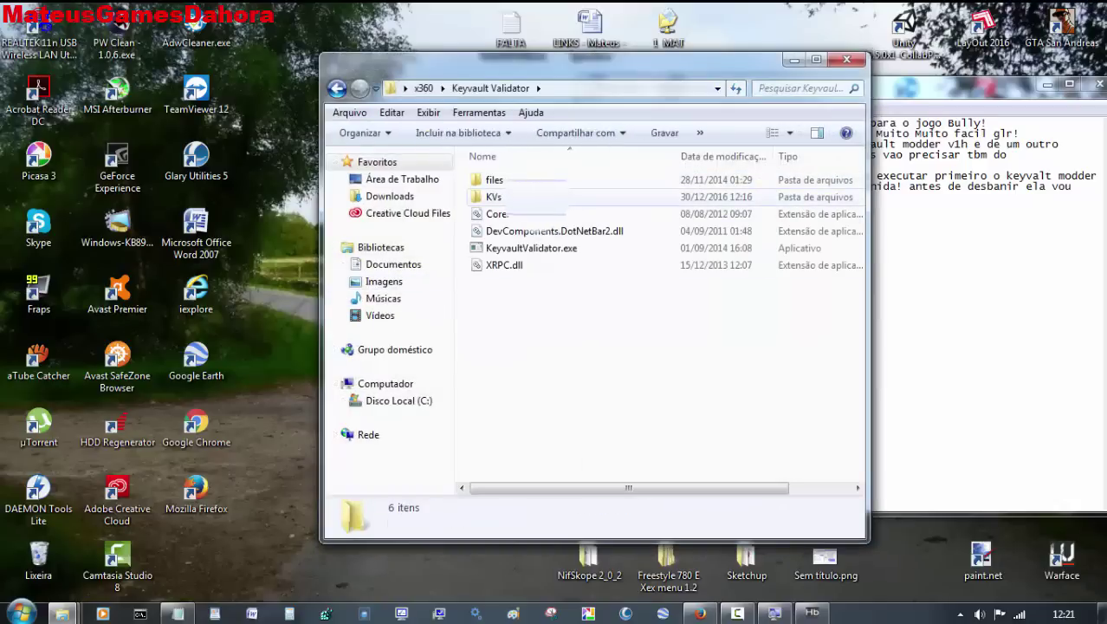
double_click(493, 196)
right_click(557, 272)
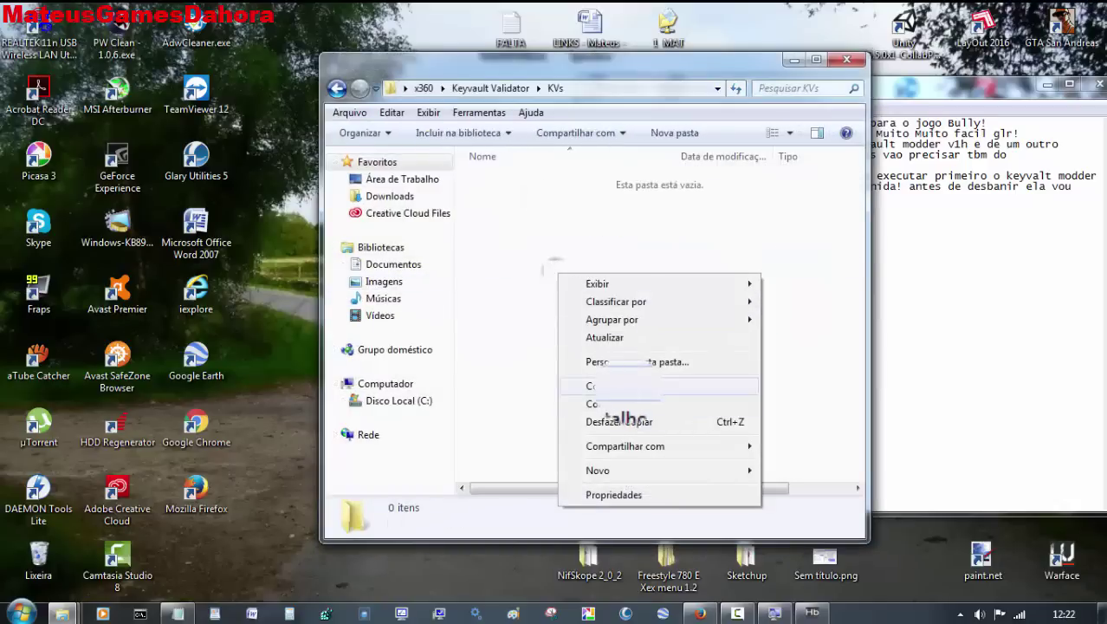
left_click(606, 386)
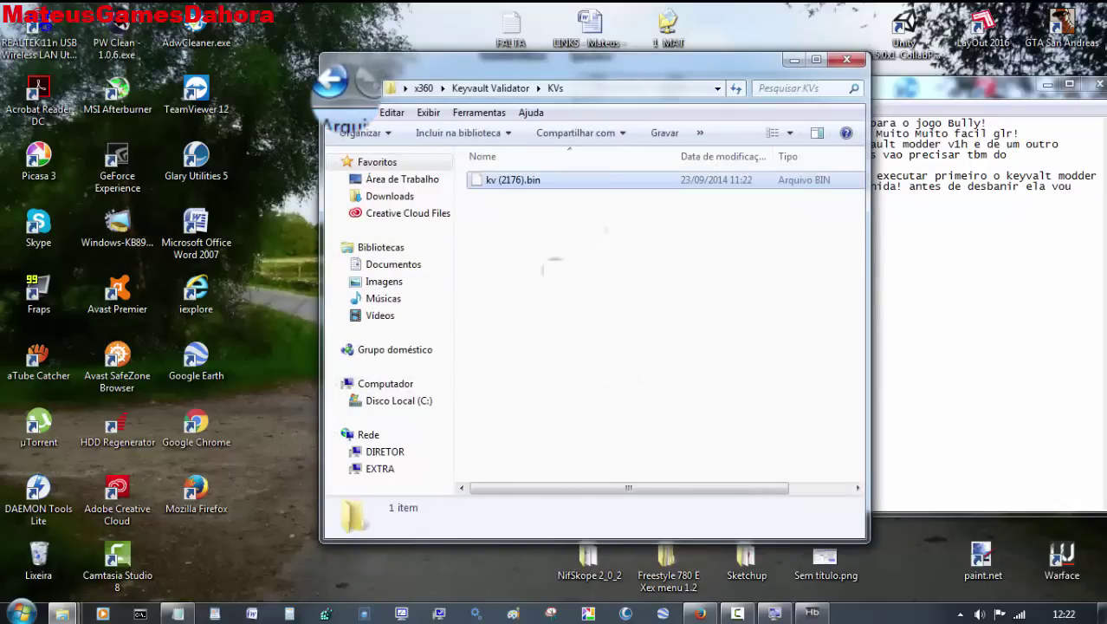
- Return to the Keyvault Validator folder and launch KeyvaultValidator.exe
left_click(336, 87)
left_click(520, 247)
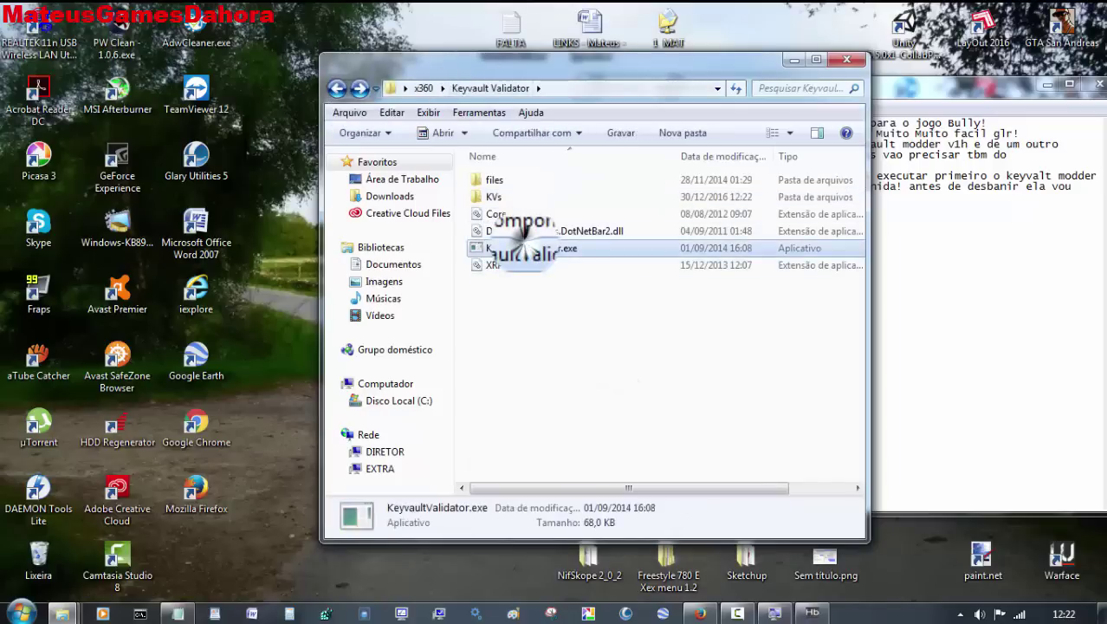
double_click(523, 248)
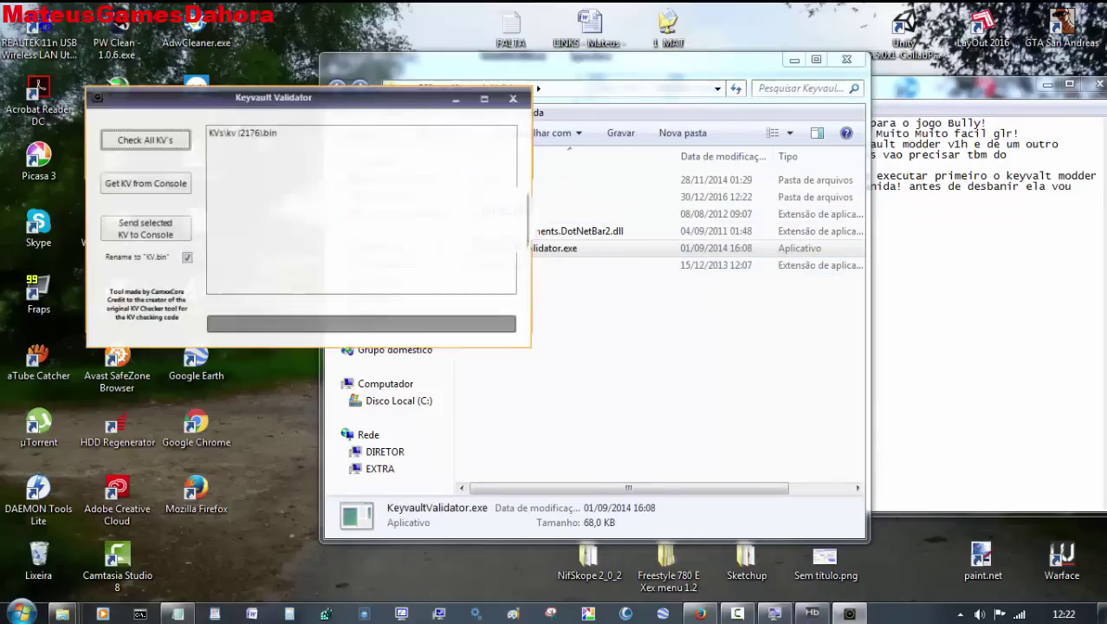
- Check all KVs in Keyvault Validator, highlight the kv (2176).bin result and close the validator
left_click(142, 140)
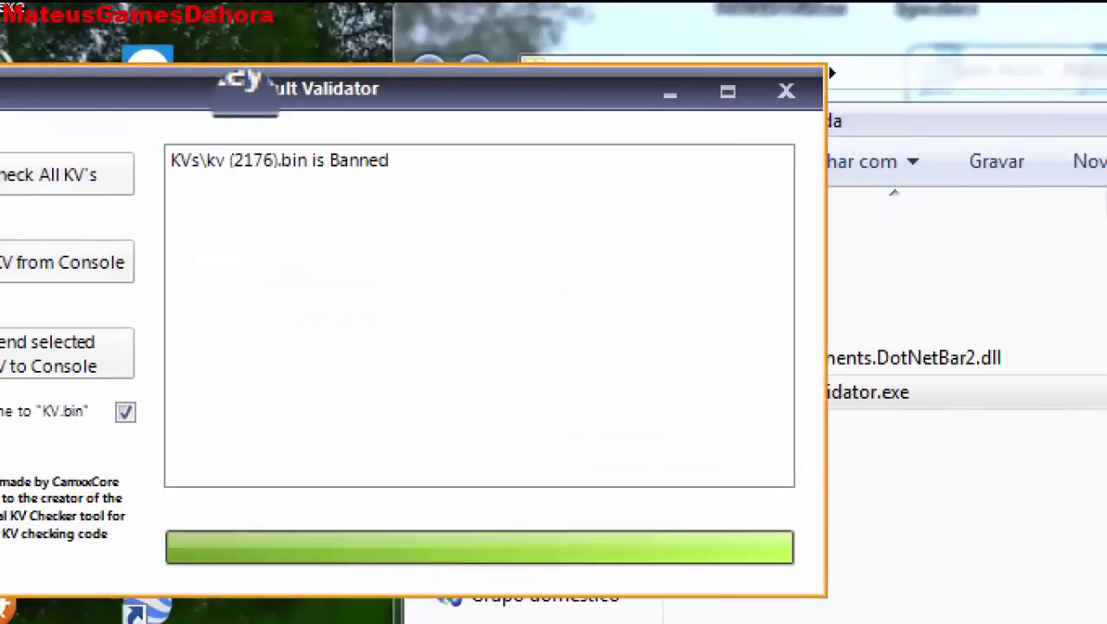
left_click(337, 166)
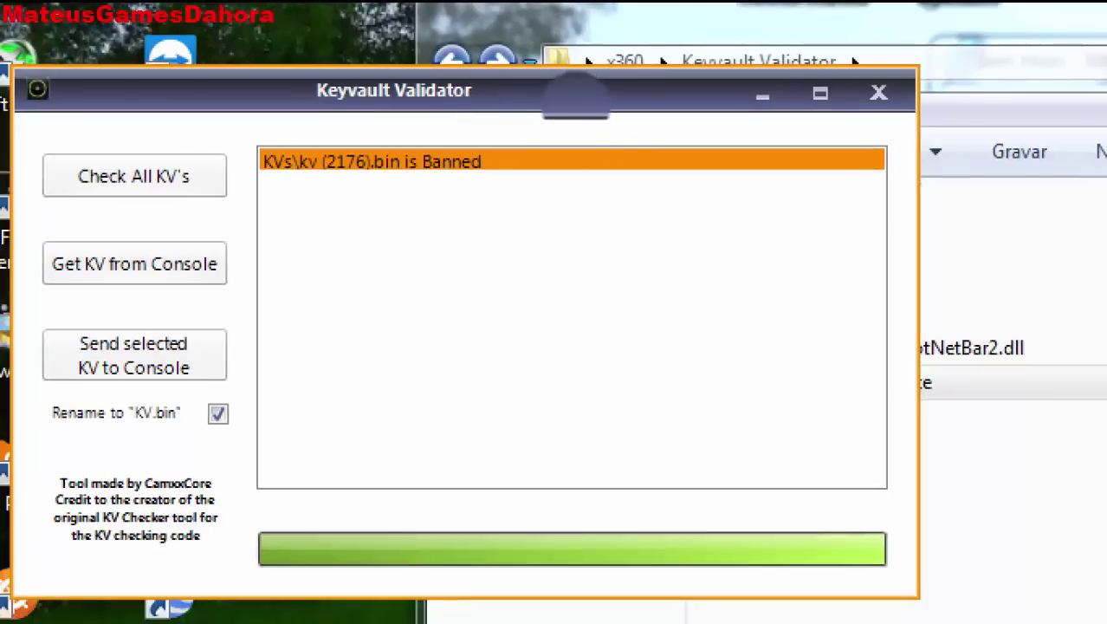
left_click(879, 93)
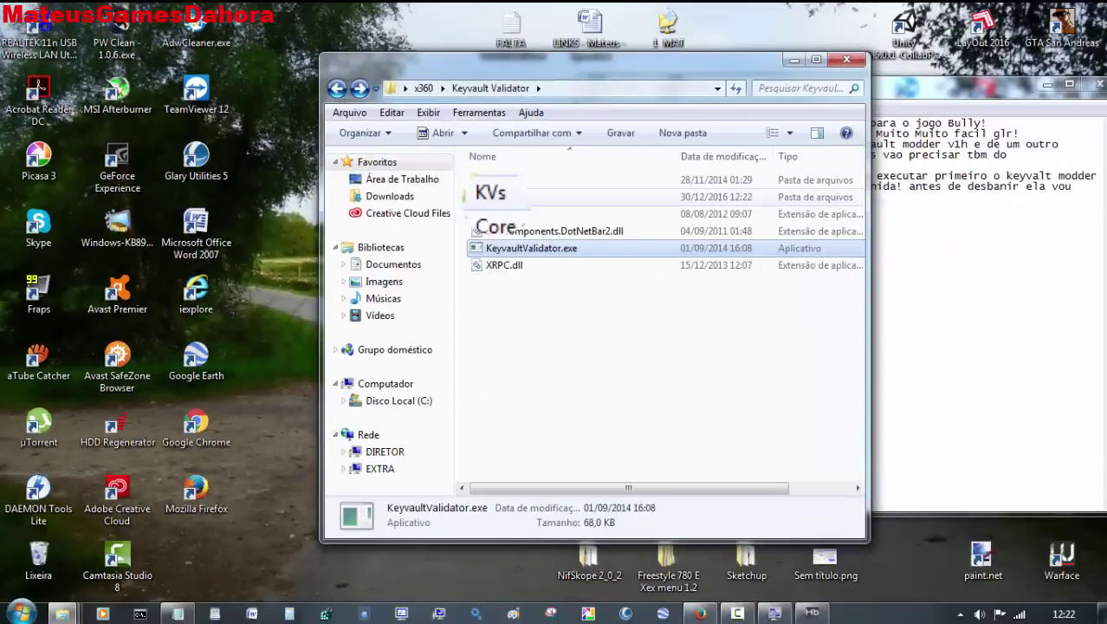
- Open the KVs folder of Keyvault Validator and delete all the files in it
left_click(766, 275)
key("Return")
key("ctrl+a")
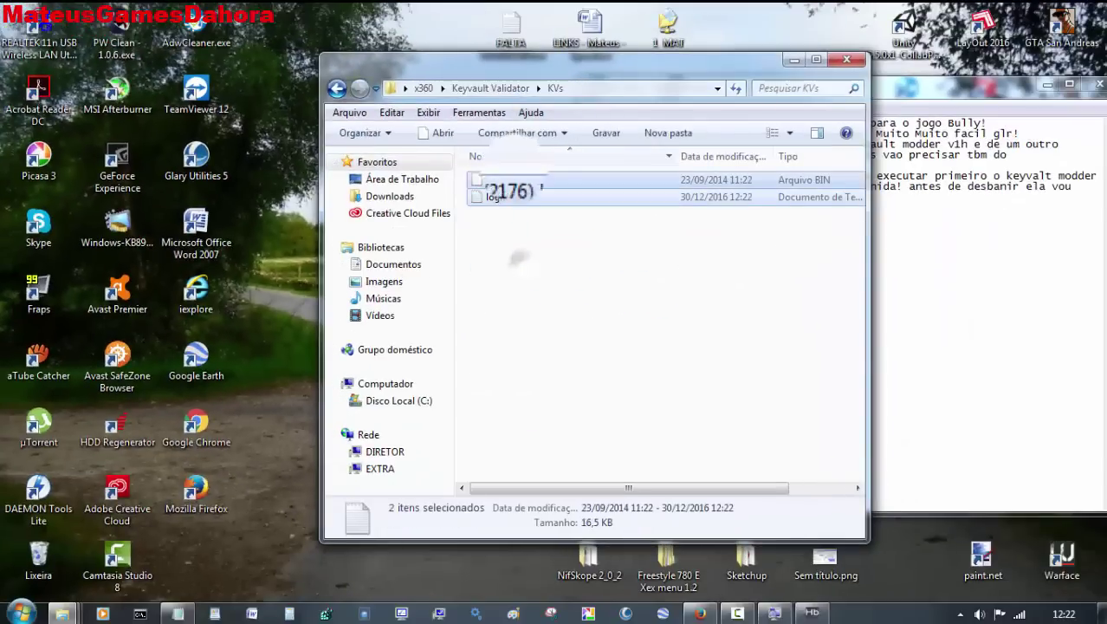
key("Delete")
key("Return")
- Minimize the folder window and append "então agr vcs ja sabem que a kv esta banida!! entao vamos desbanir logo!" to the note
left_click(992, 286)
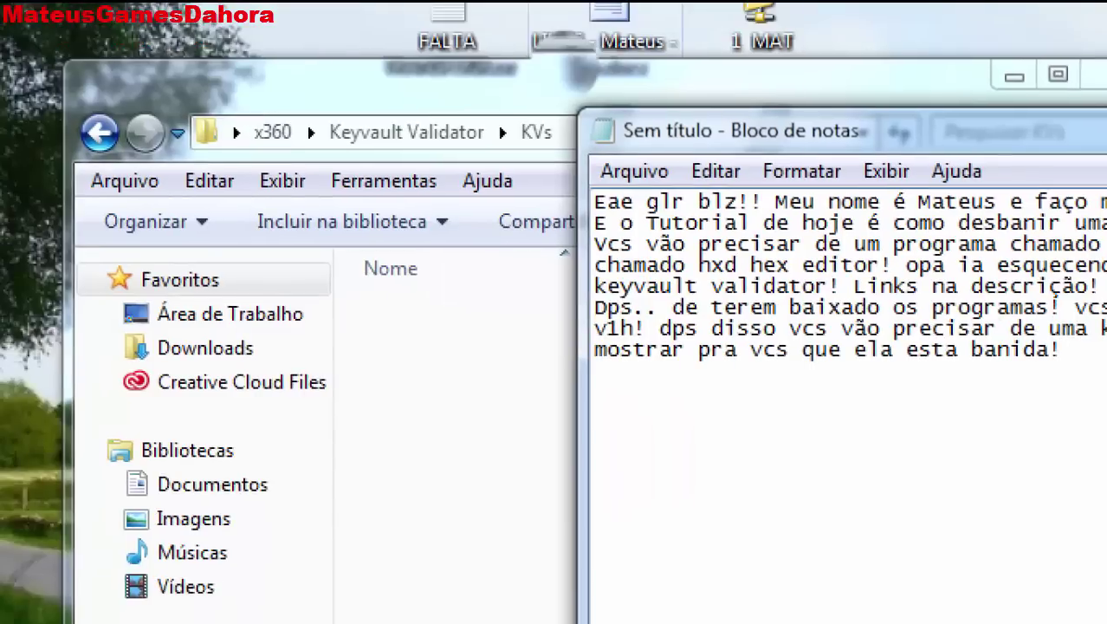
left_click(564, 71)
left_click(1014, 77)
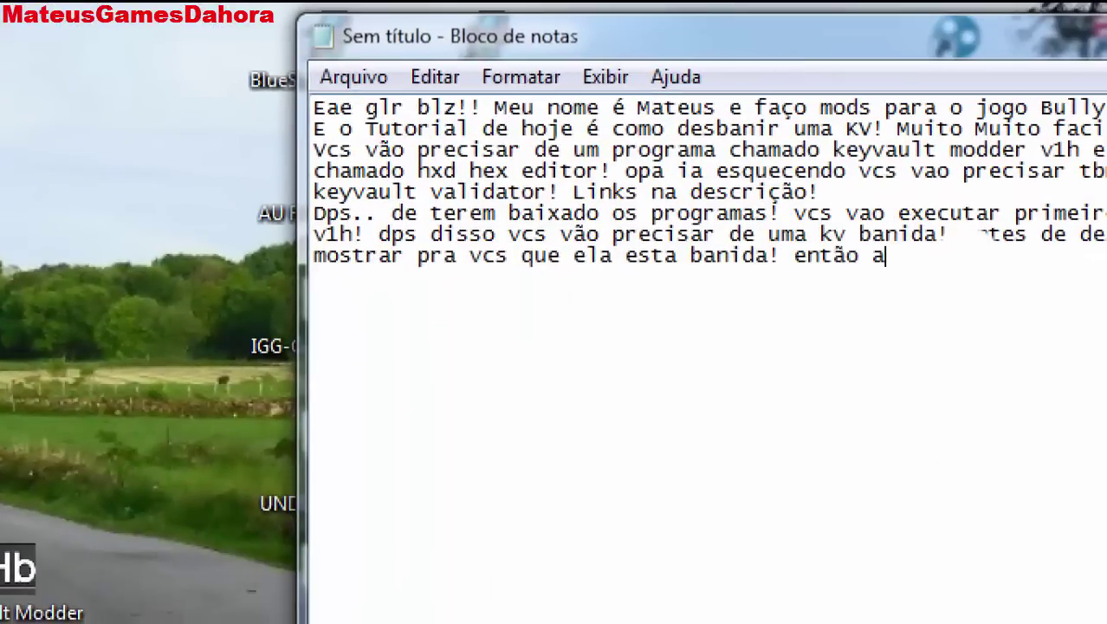
type("s ja sabem que a kv esta")
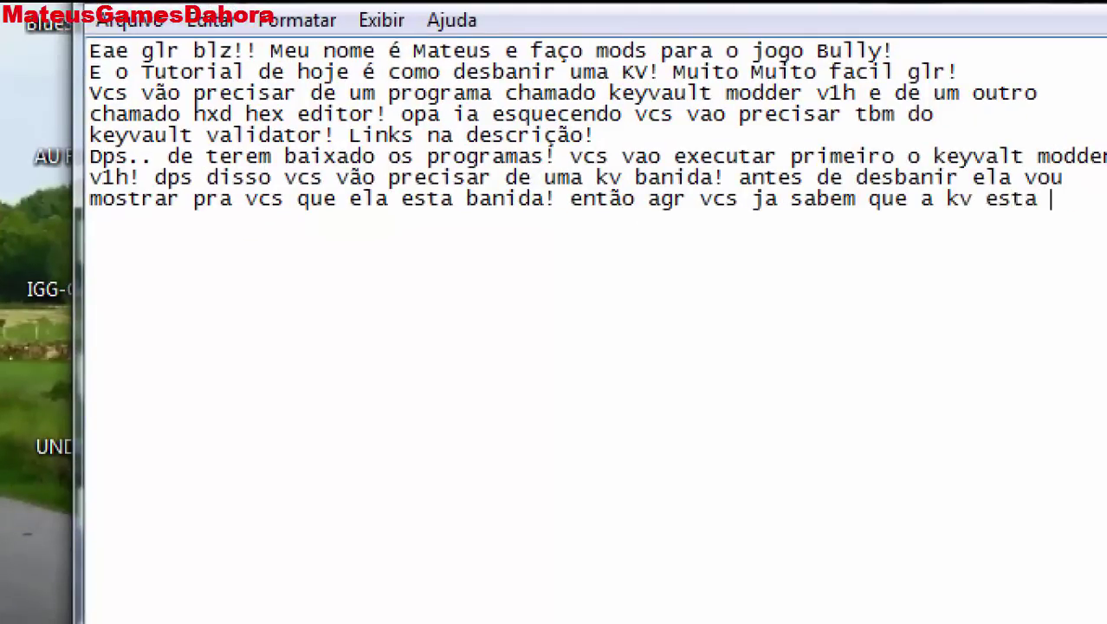
type("da!! entao vamos desbanir logo!")
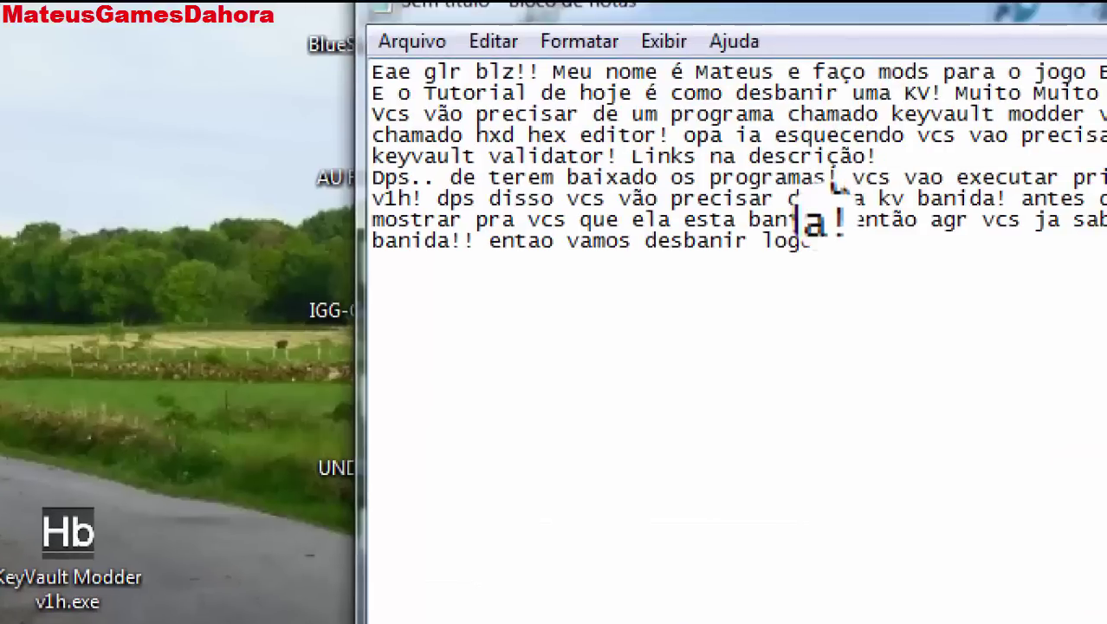
- Highlight "entao vamos desbanir logo!" in the note and bring up the KeyVault Modder v1h window
left_click_drag(811, 206, 675, 192)
key("ctrl+shift+Right")
key("ctrl+shift+Right")
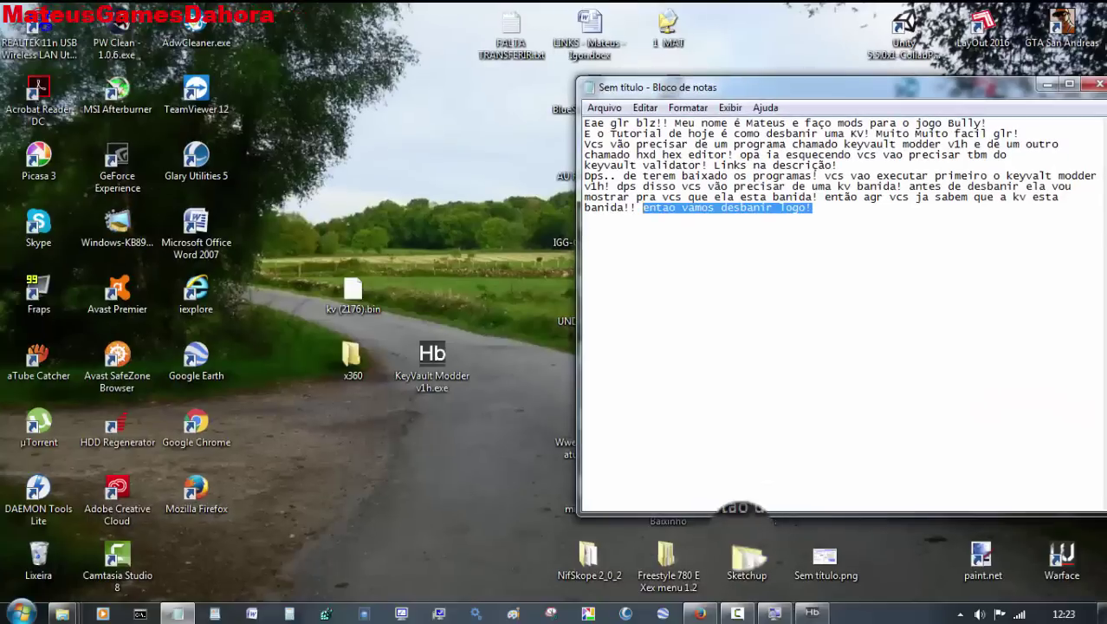
left_click(811, 612)
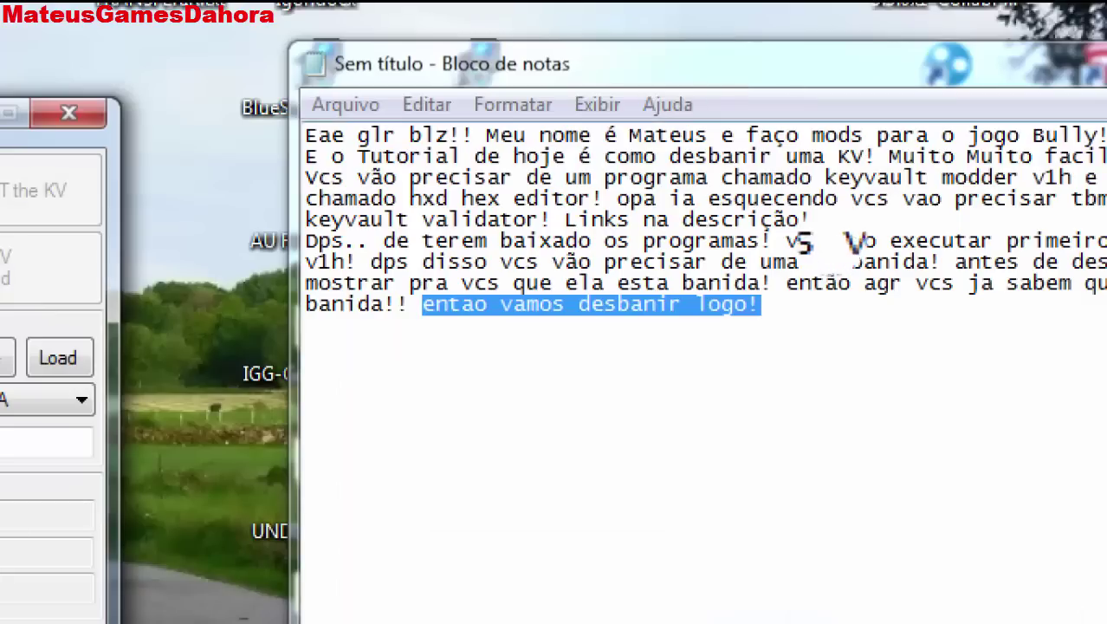
- Append "agr dps de terem aberto o keyvault modder v1h vcs vão em Open A kv decrypted" to the note
left_click(814, 207)
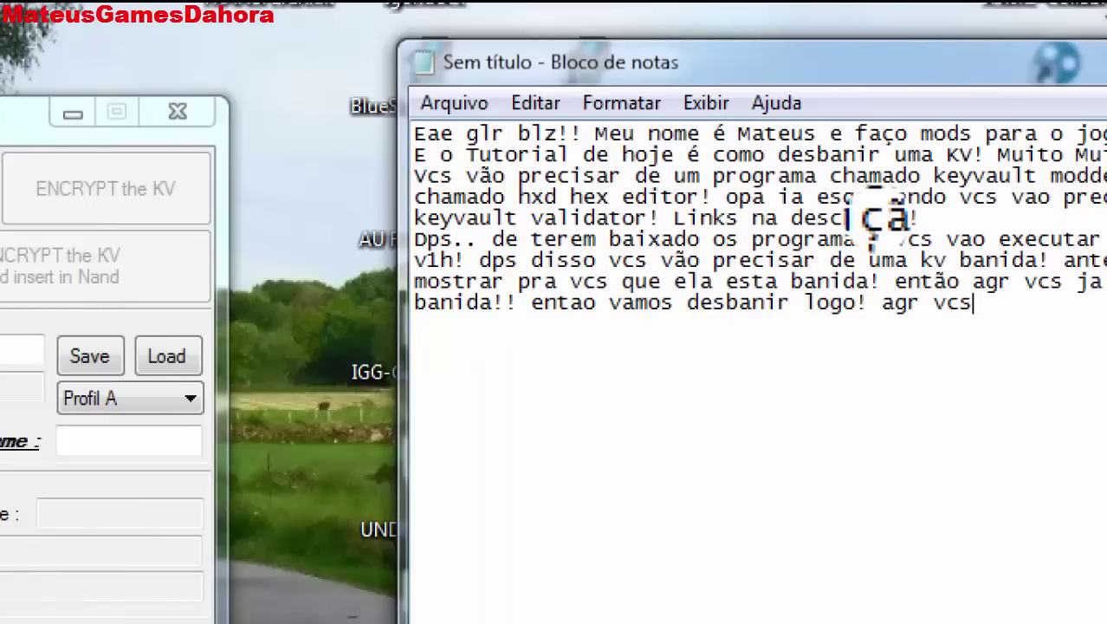
type("terem a")
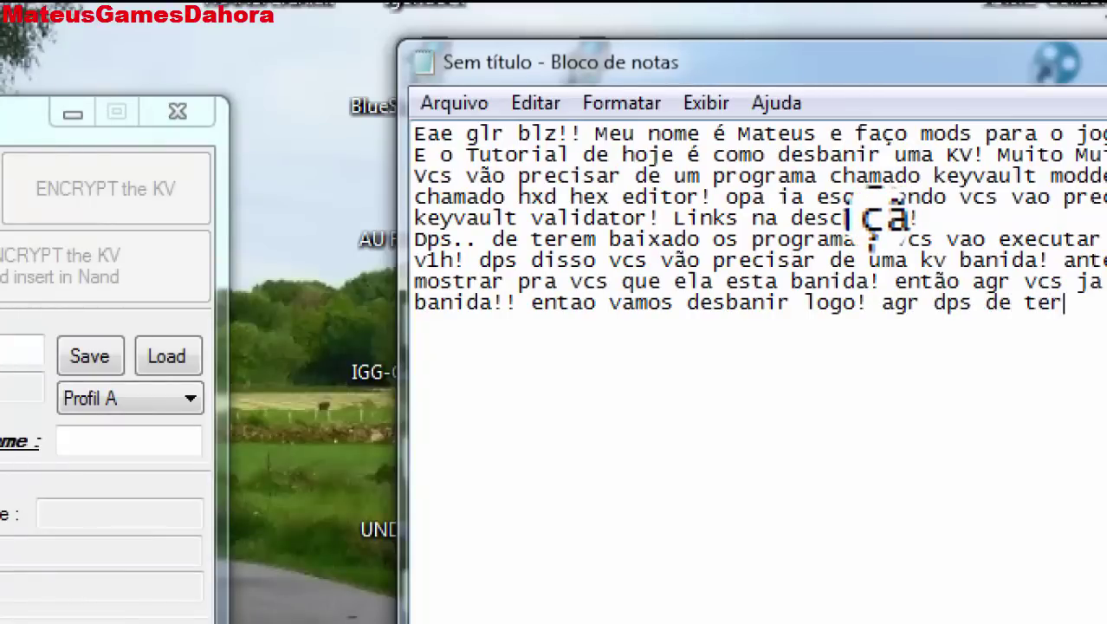
type("bert")
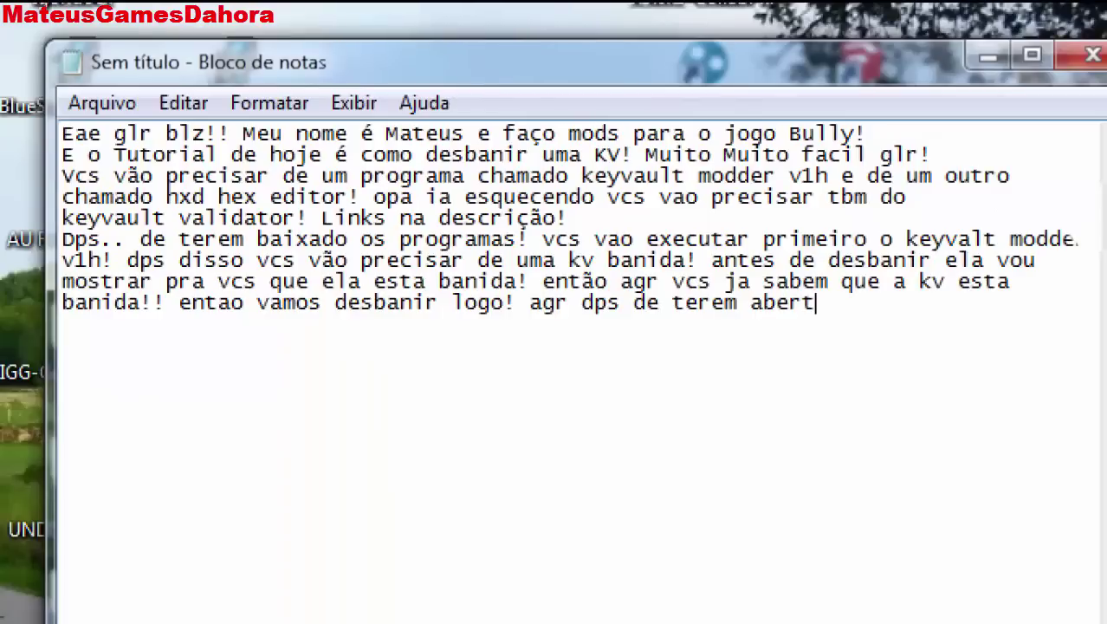
type("o o ke")
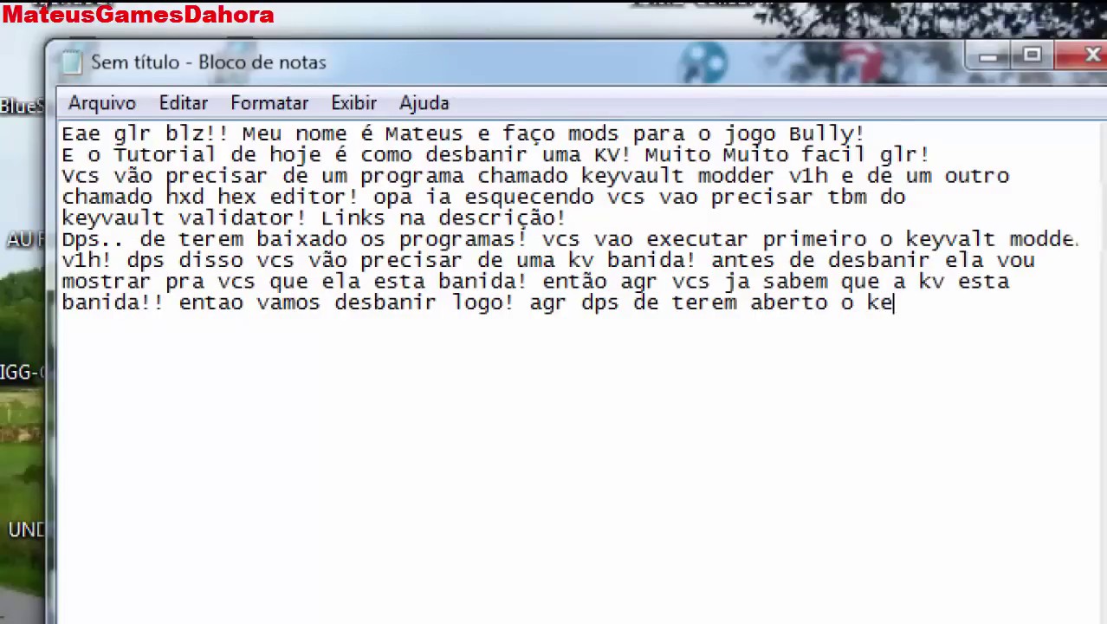
type("yvault mod")
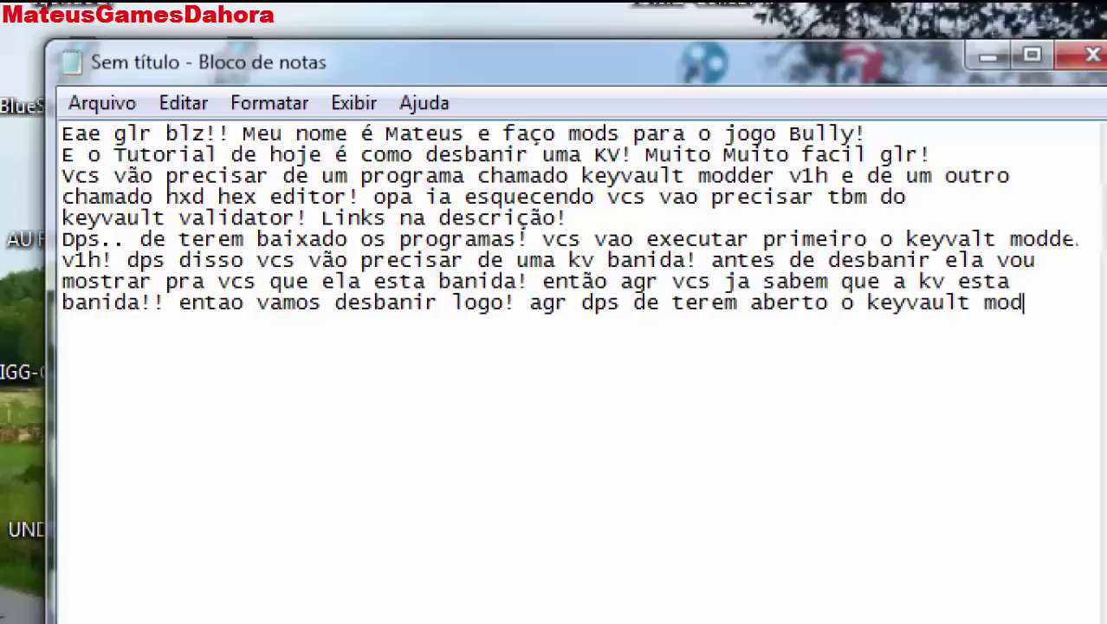
type("der v1g")
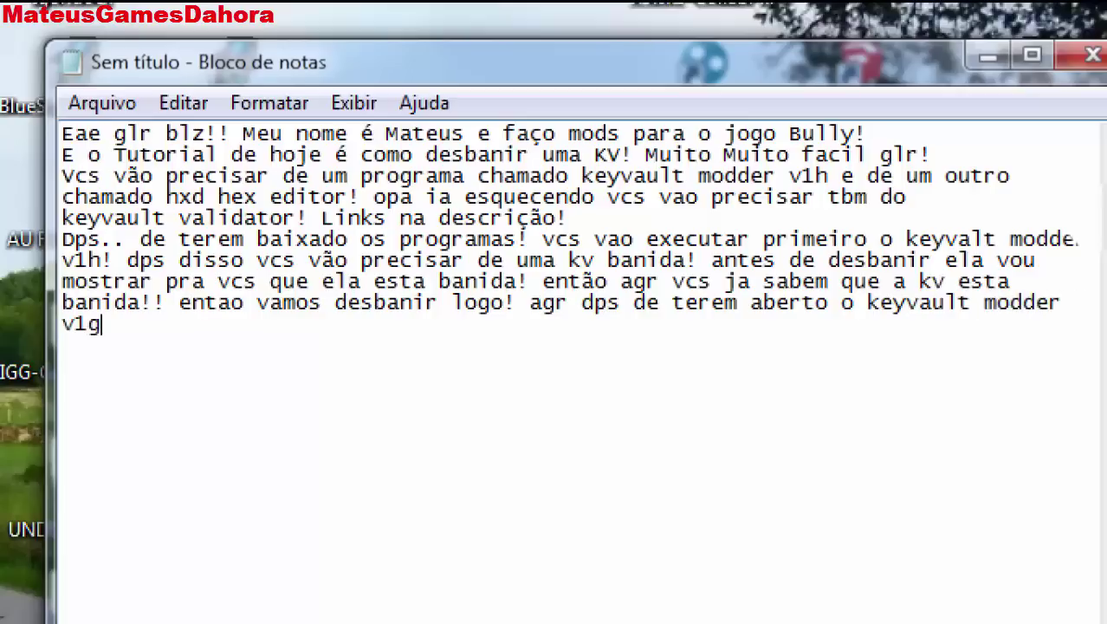
type(" vcs vão em Open A kv decrypted")
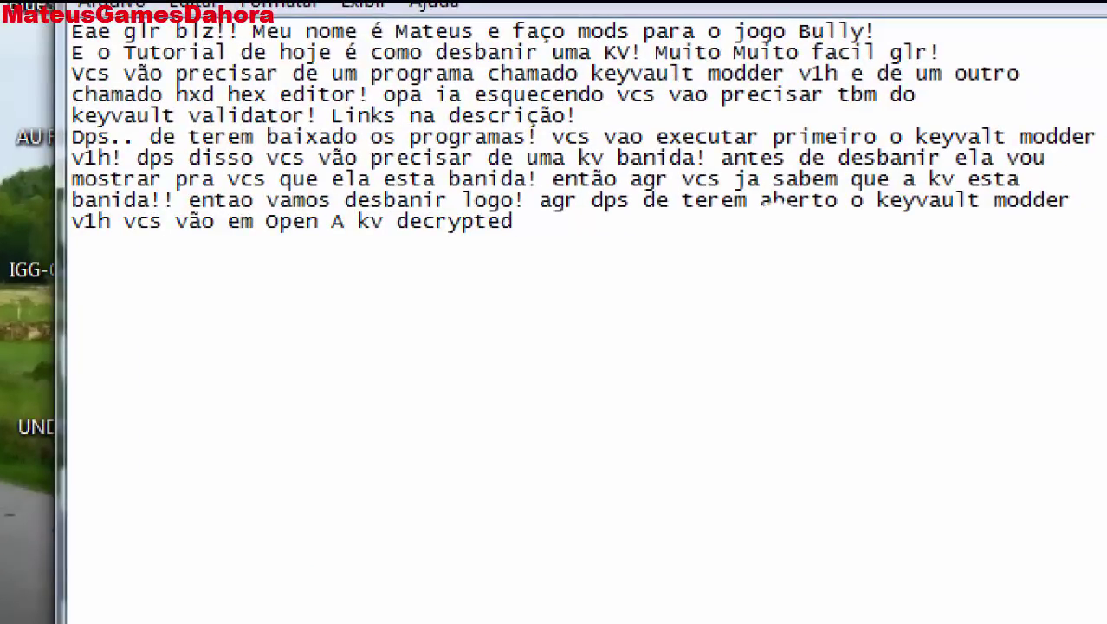
- Highlight "Open A kv decrypted" in the note, then start opening a decrypted KV in KeyVault Modder
left_click_drag(514, 221, 278, 221)
key("shift+Left")
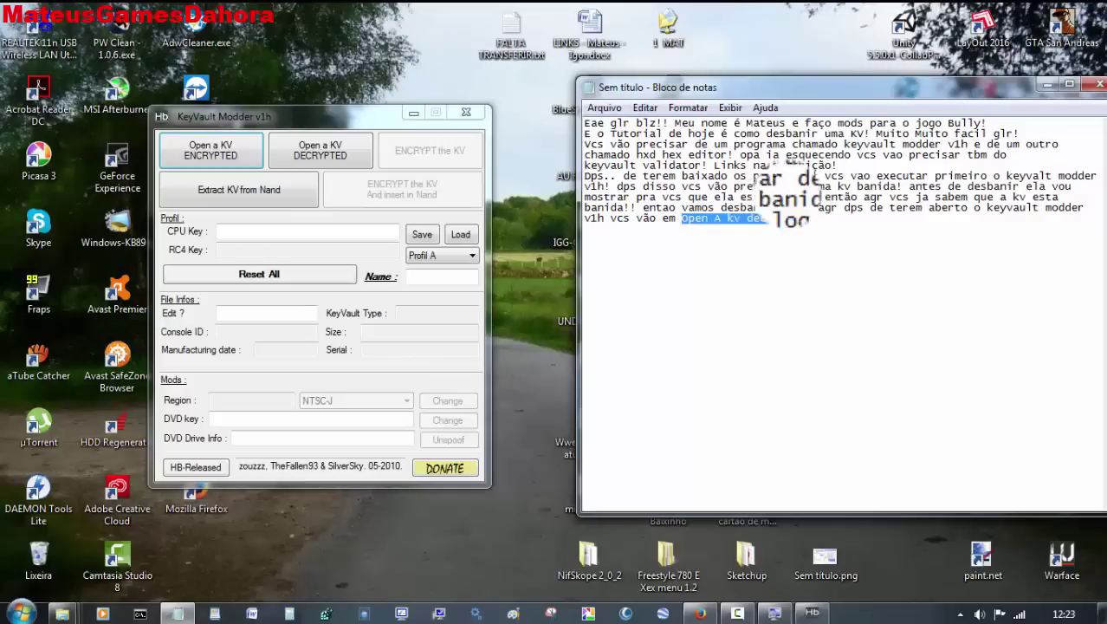
left_click(792, 197)
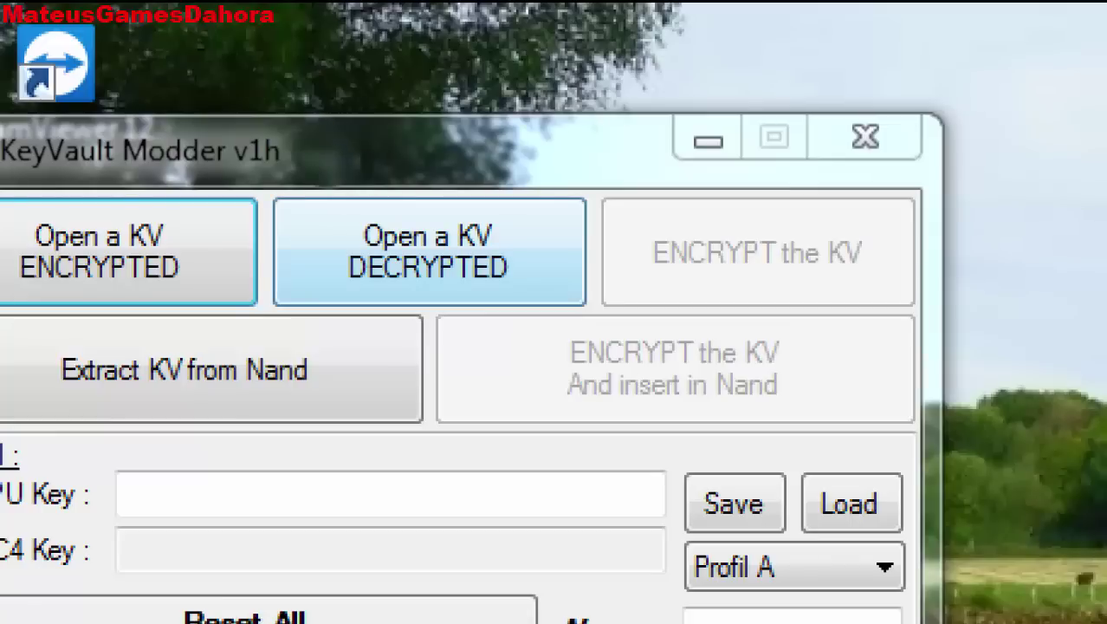
left_click(430, 252)
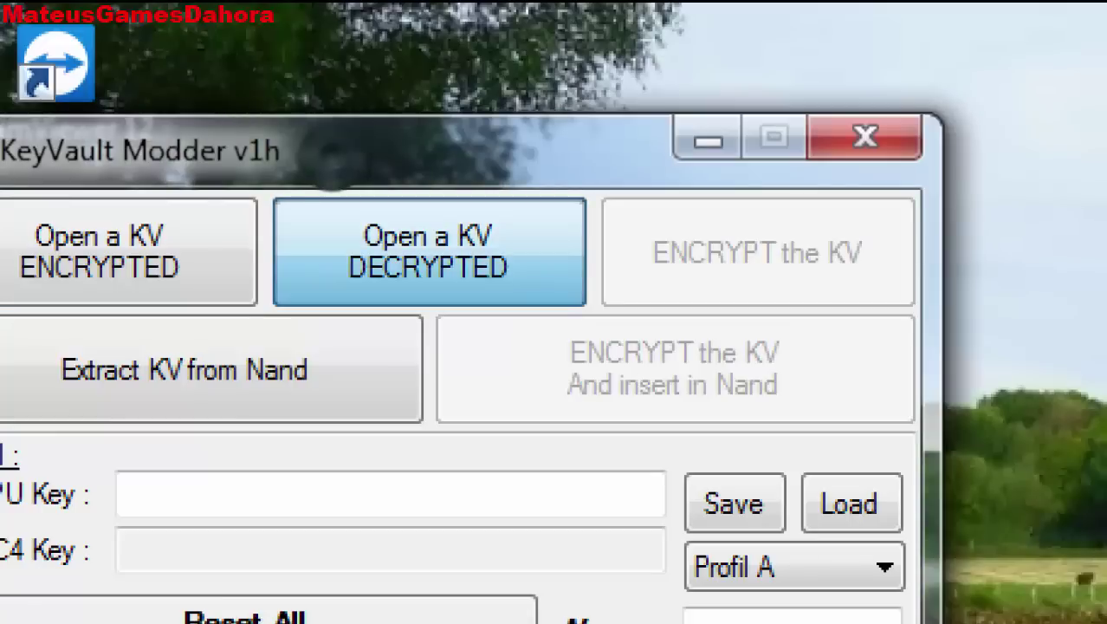
left_click(428, 251)
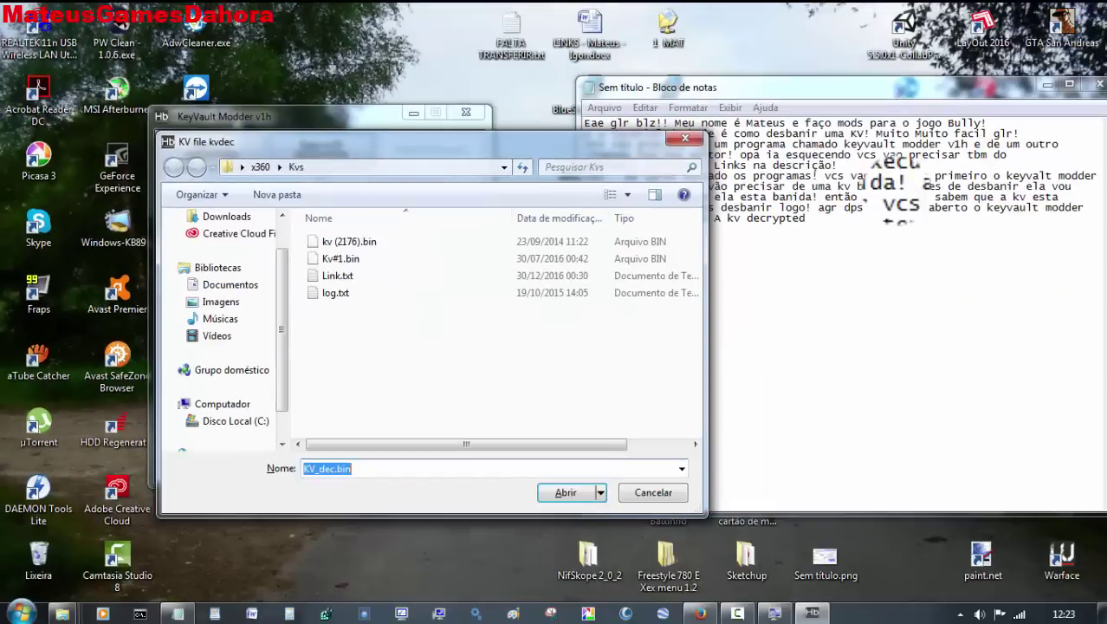
- Append "! e vao selecionar a kv banida" to the note and highlight the end of that line
left_click(887, 217)
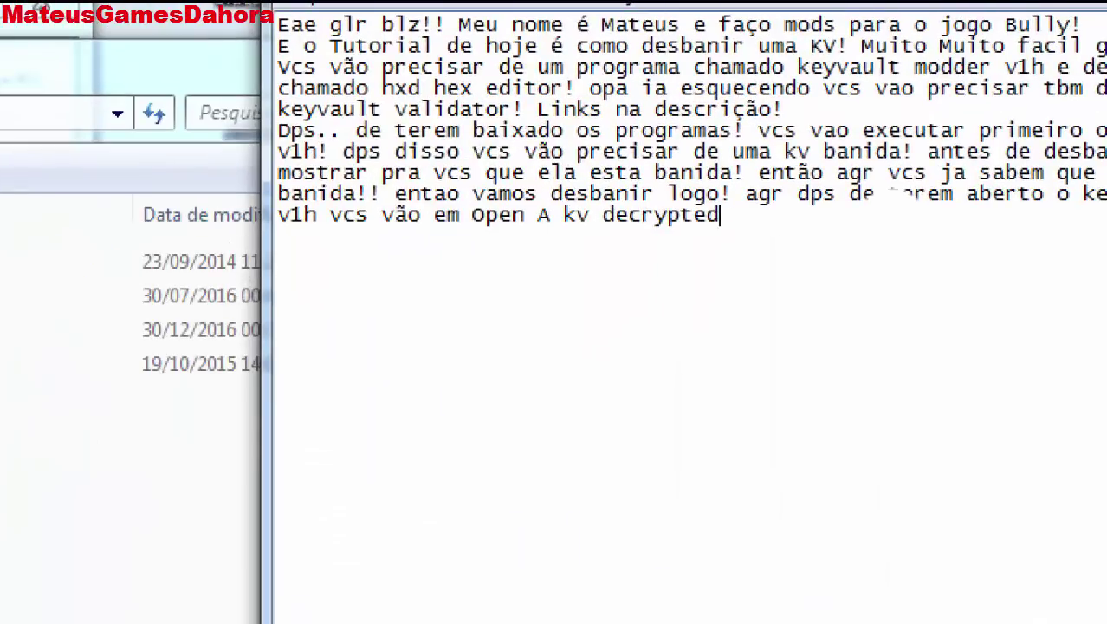
type("e vao sel")
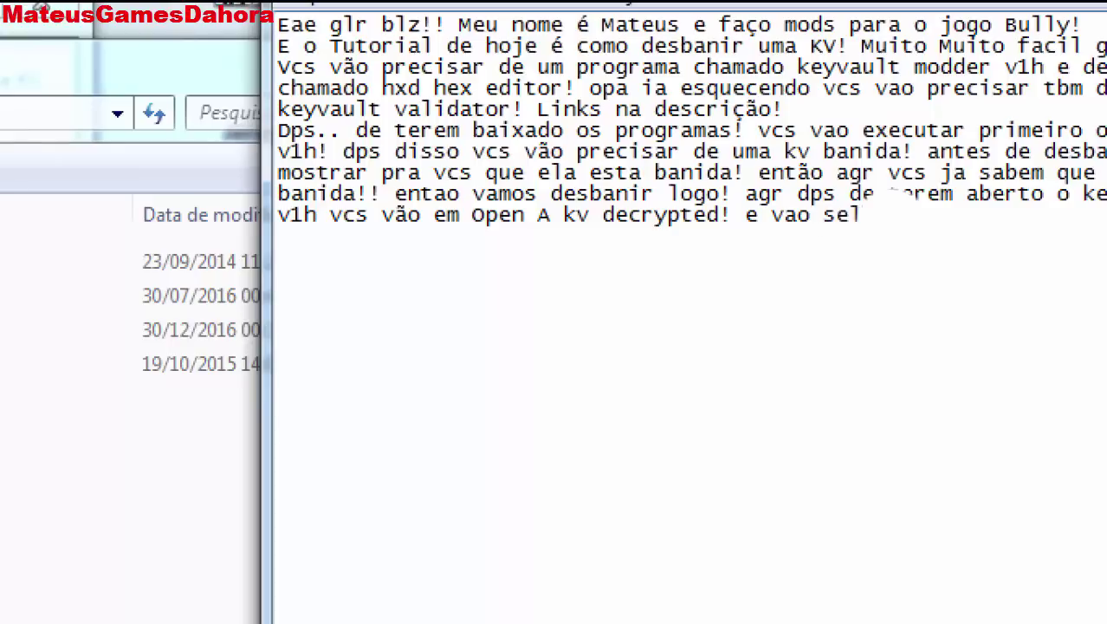
type("ecionar a kv banida")
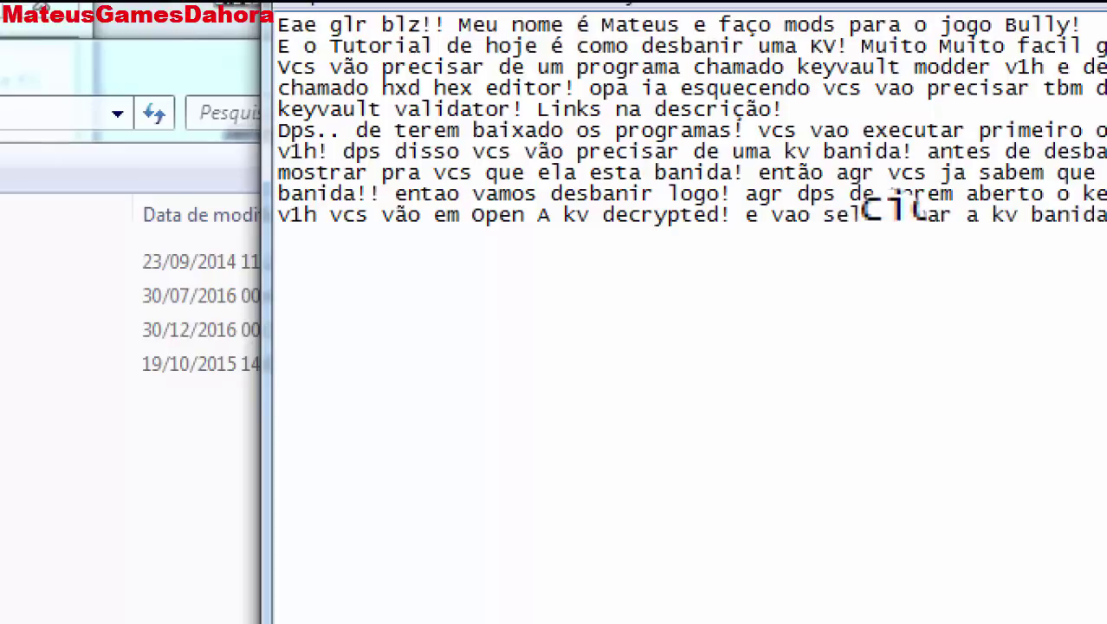
left_click_drag(990, 221, 820, 222)
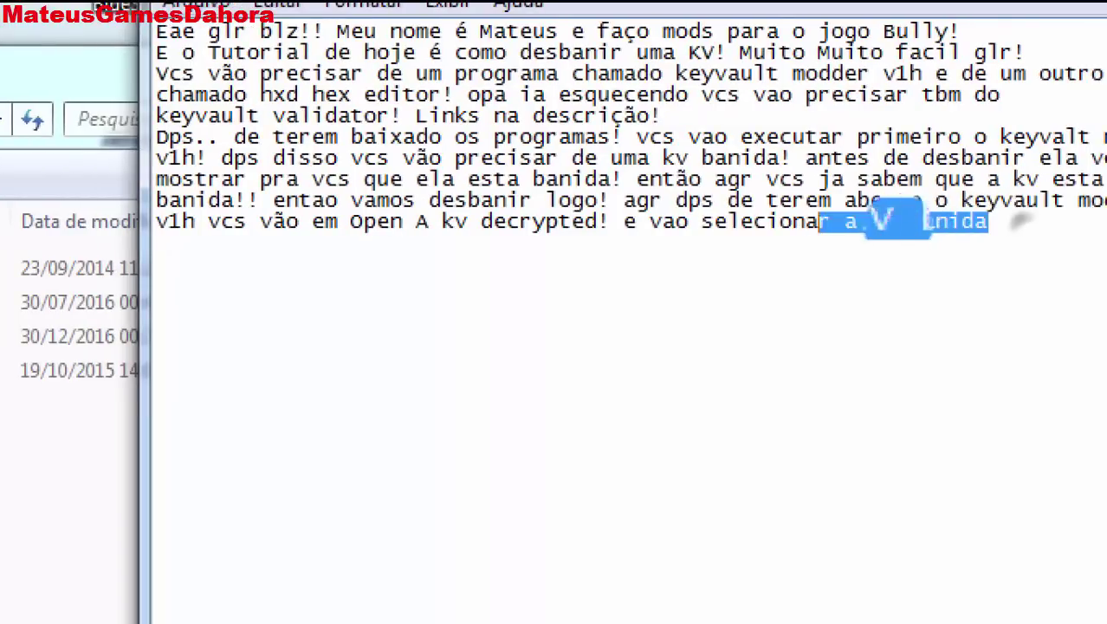
key("ctrl+shift+Left")
key("ctrl+shift+Left")
key("ctrl+shift+Left")
key("BackSpace")
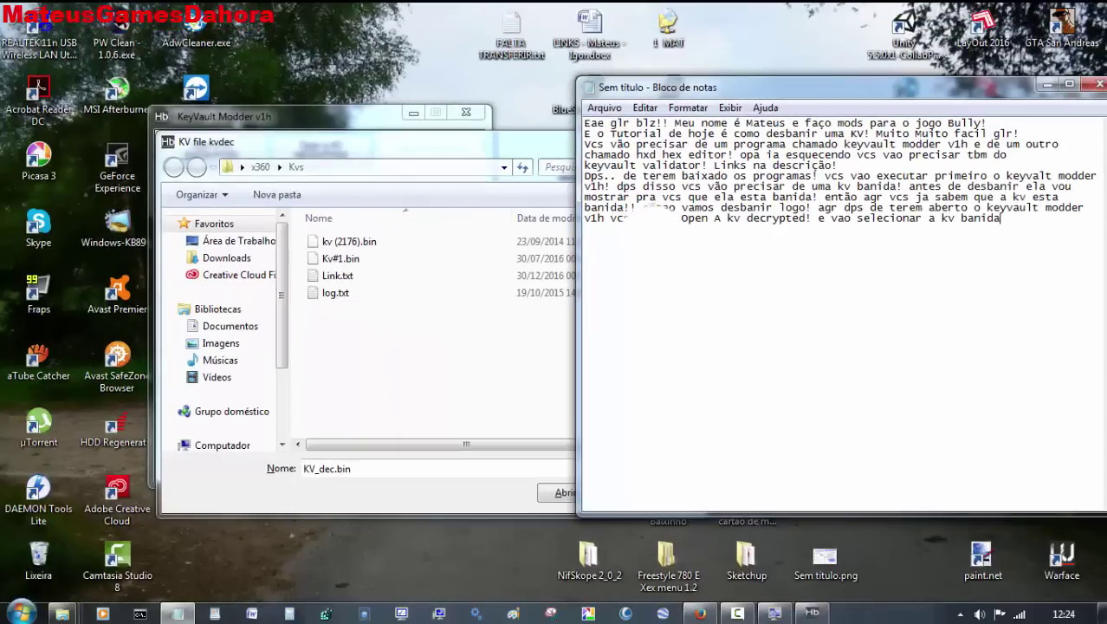
type("a")
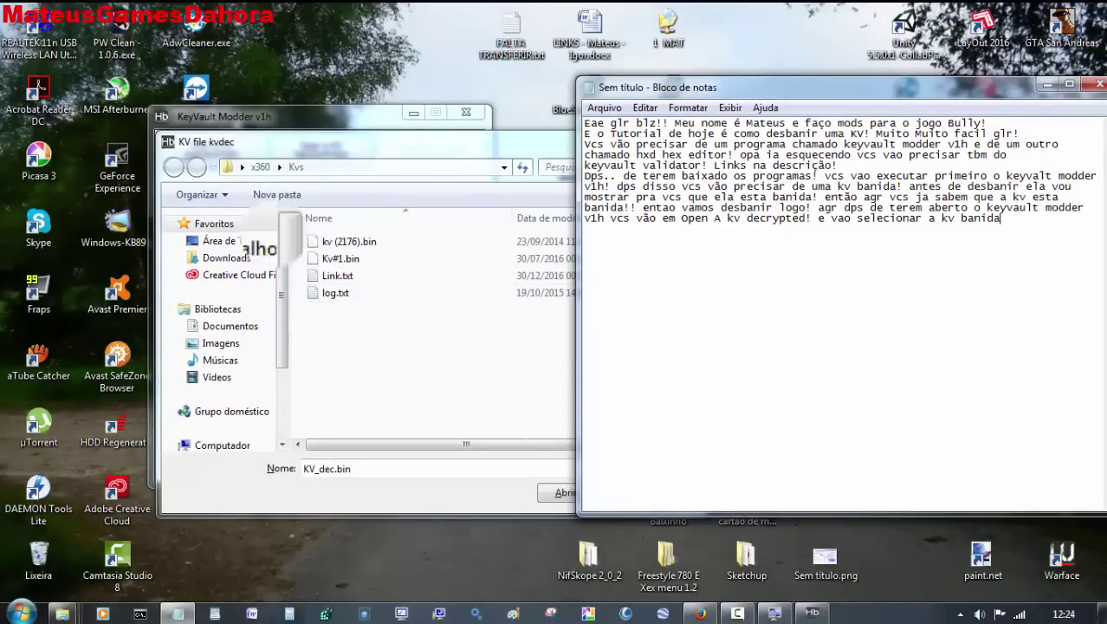
- Load kv (2176).bin from the desktop as the decrypted KV in KeyVault Modder
left_click(239, 240)
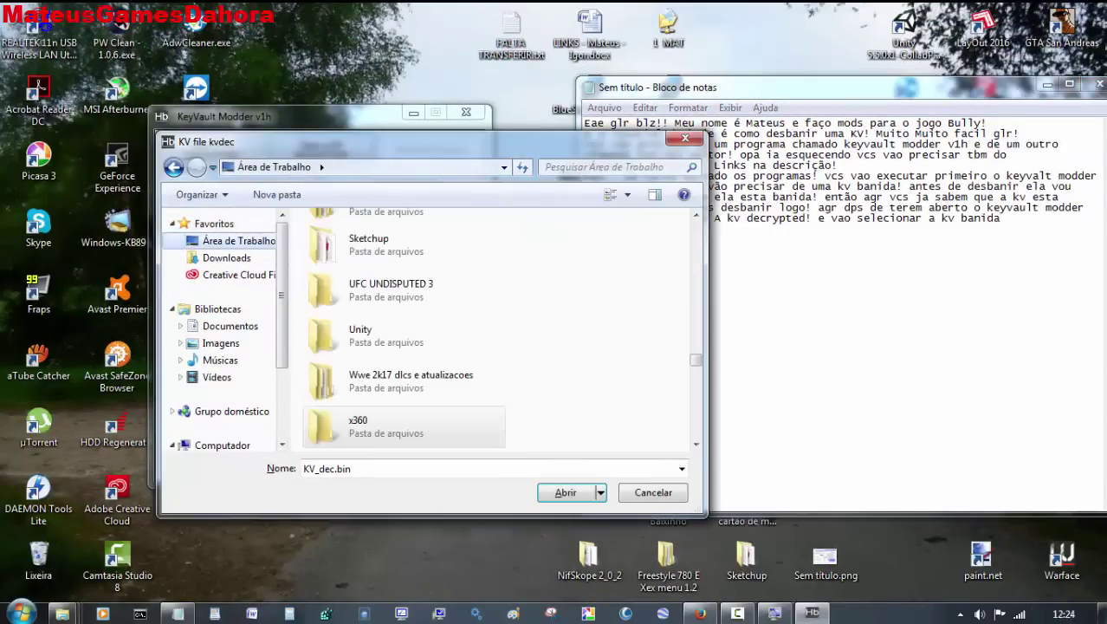
left_click_drag(697, 358, 696, 334)
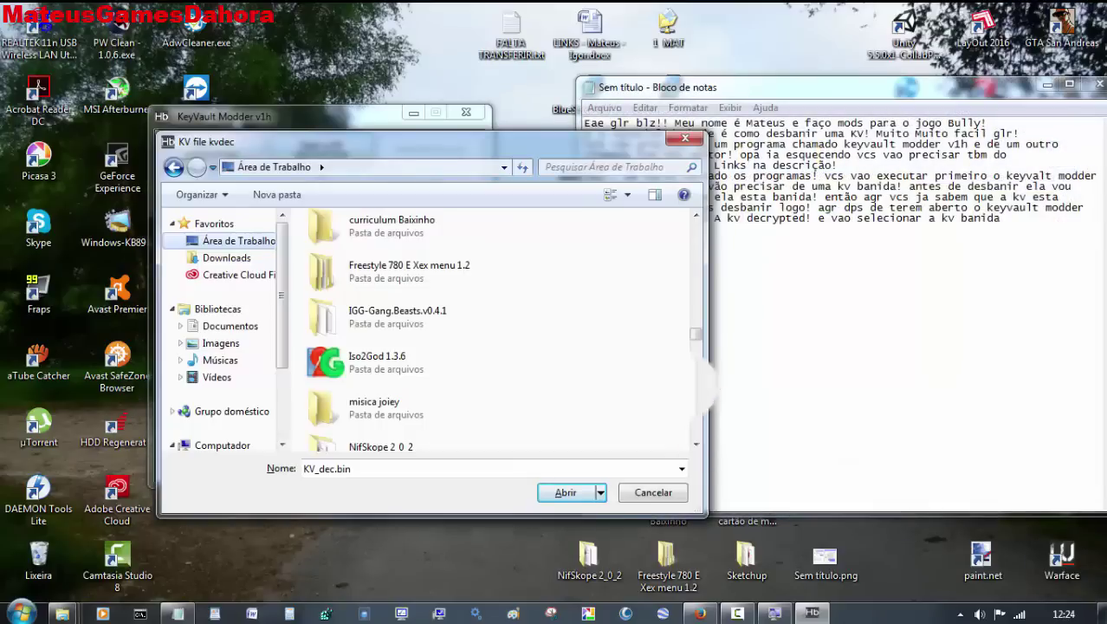
left_click(599, 365)
key("k")
key("k")
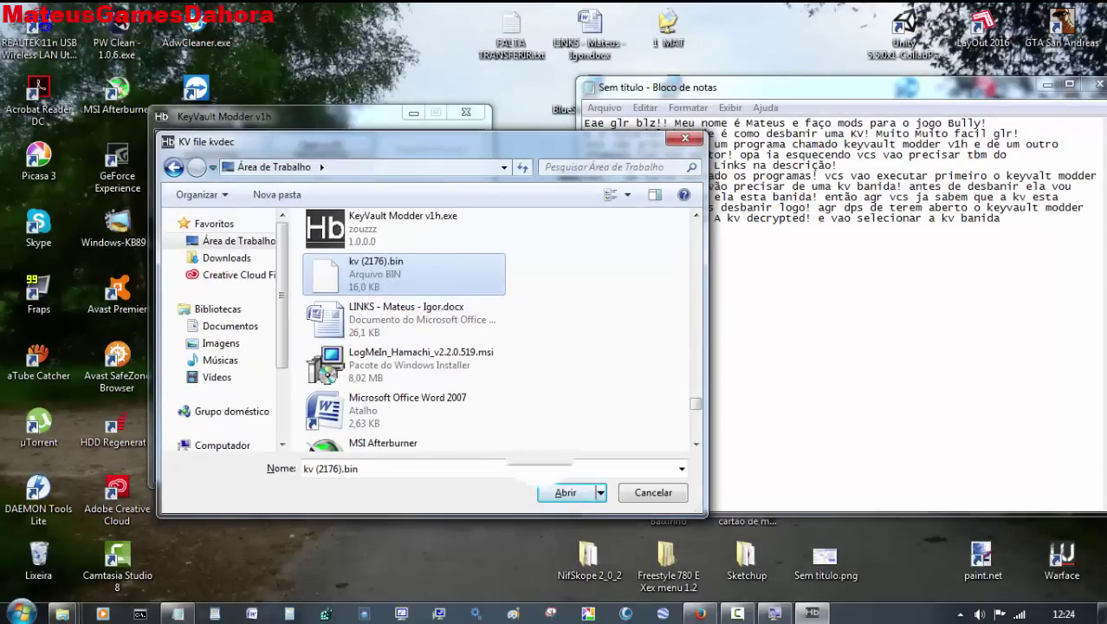
left_click(565, 492)
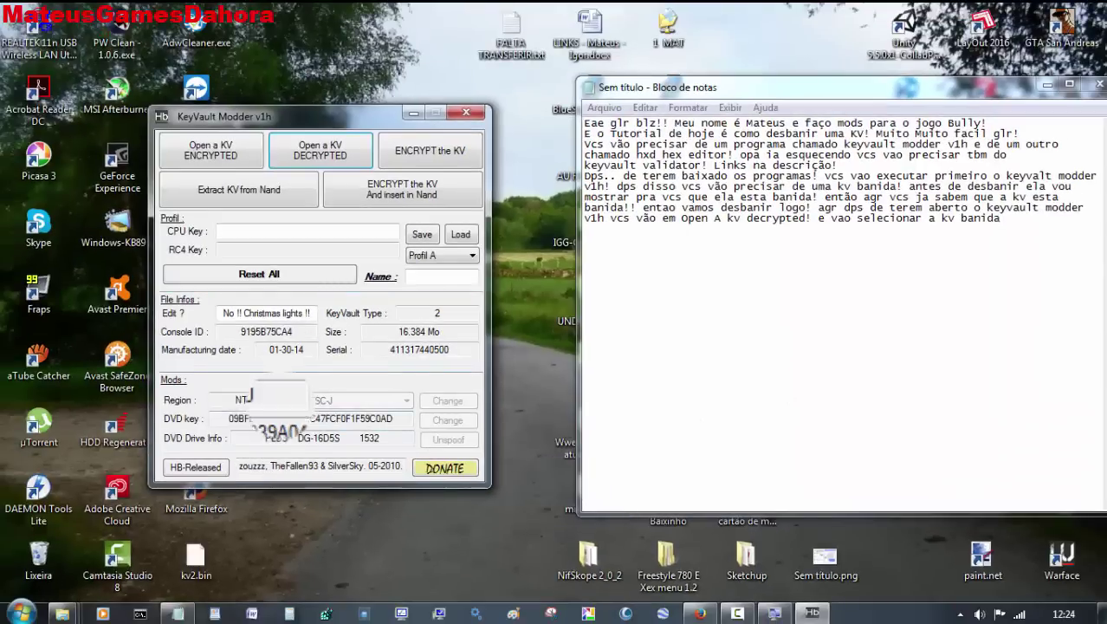
- Reposition the KeyVault Modder window, then append ", vai fazer um backup automaticamente!" to the note and highlight the sentence's ending
mouse_move(258, 113)
left_mouse_down()
mouse_move(650, 384)
mouse_move(346, 157)
mouse_move(333, 83)
mouse_move(657, 32)
mouse_move(763, 76)
mouse_move(346, 82)
mouse_move(275, 117)
left_mouse_up()
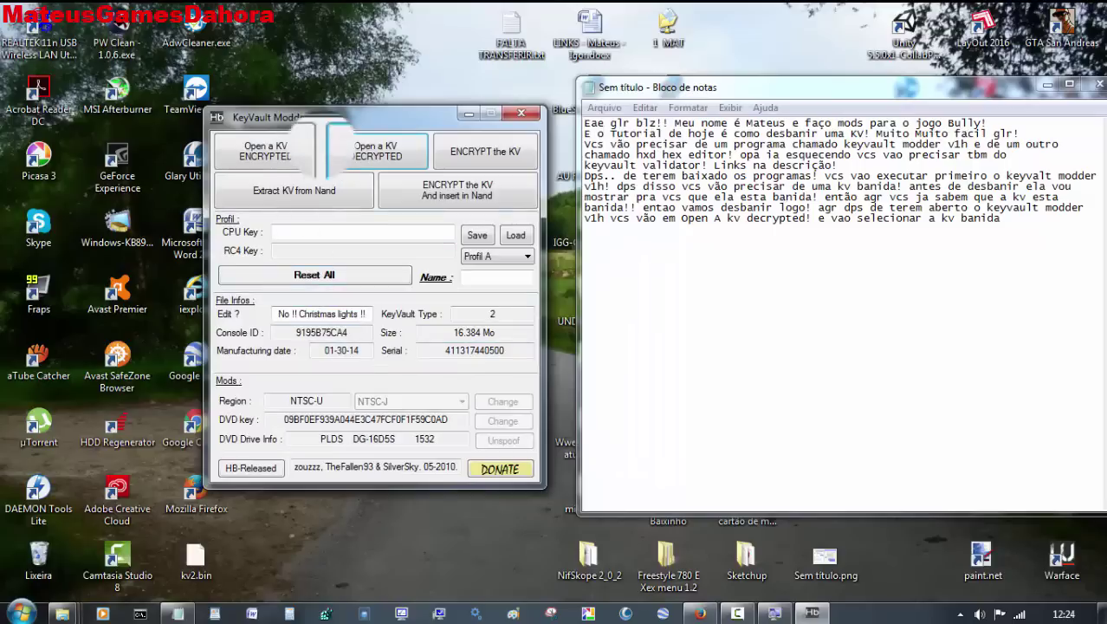
left_click_drag(322, 116, 312, 110)
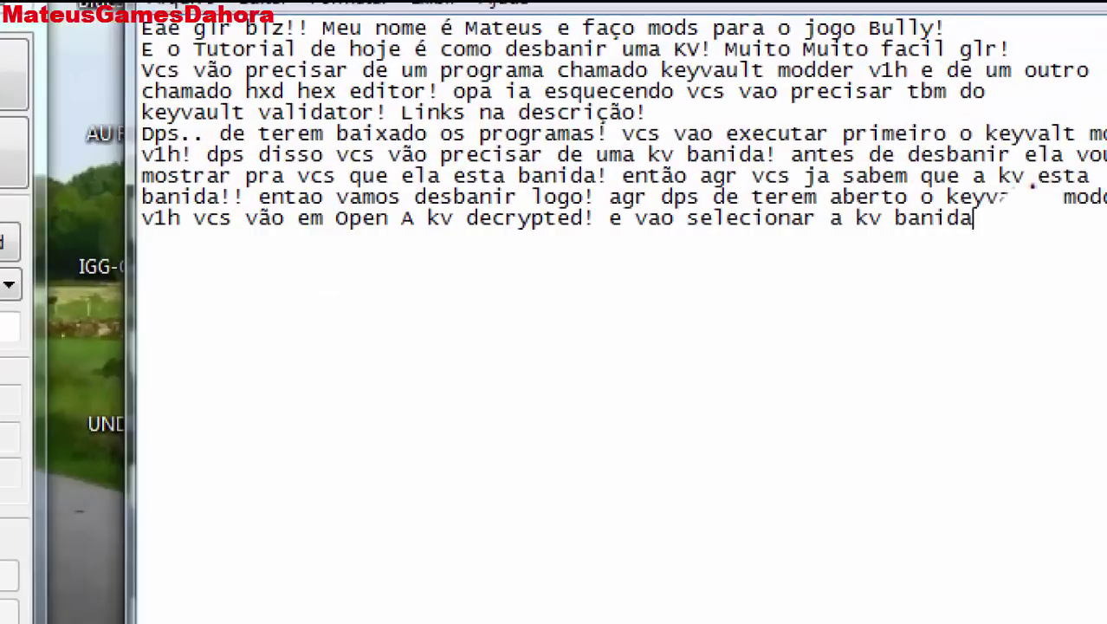
type("ai azer ")
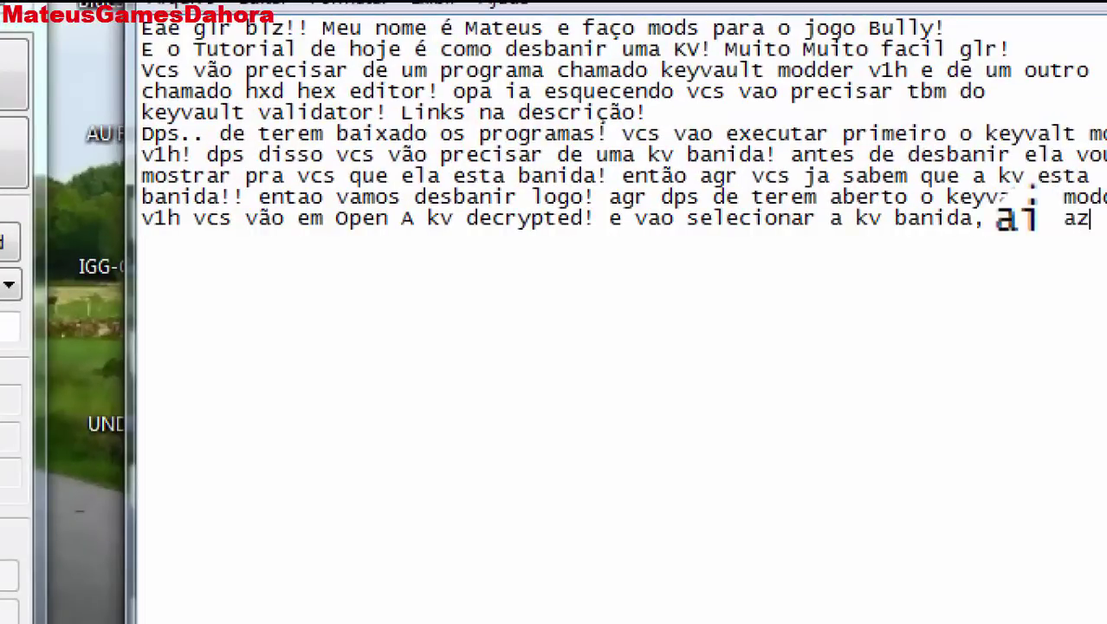
type("backup a")
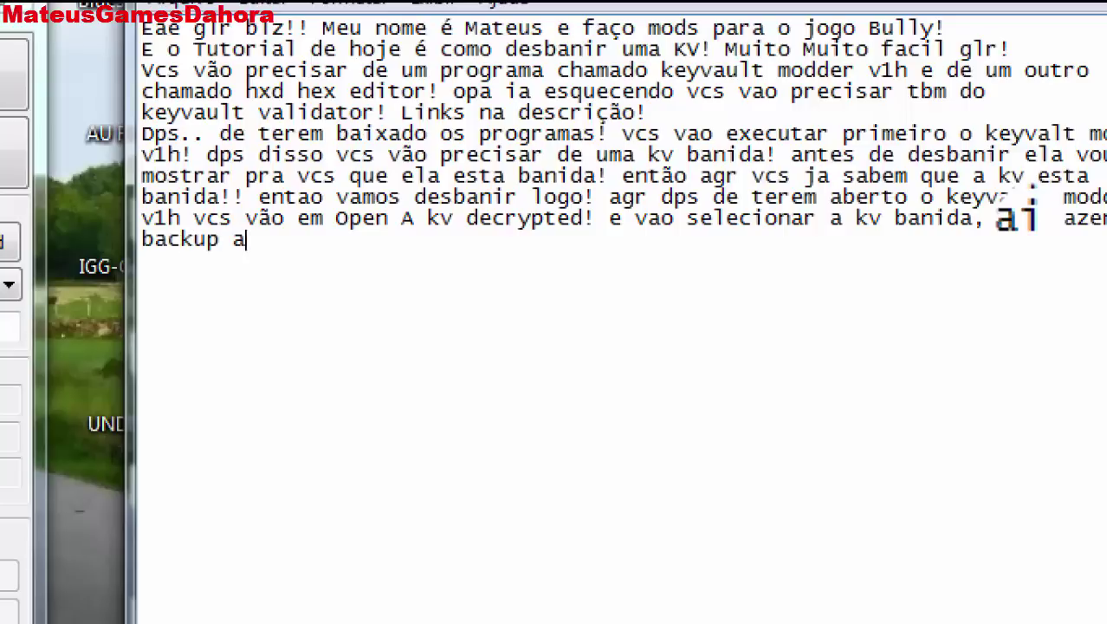
type("utomaticamente!")
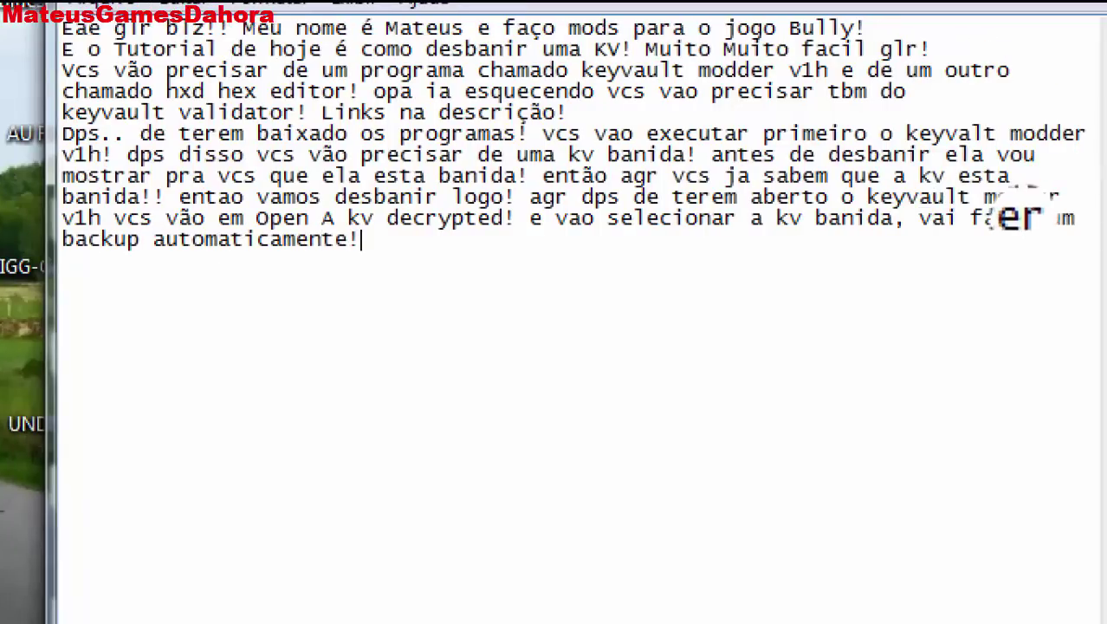
left_click_drag(918, 217, 1096, 238)
key("Right")
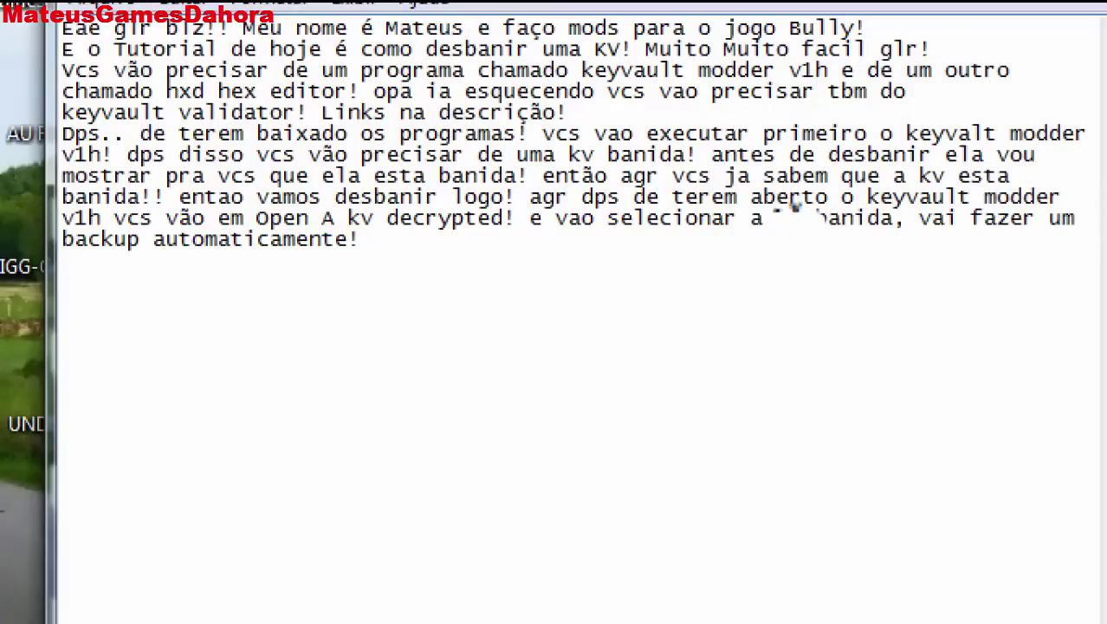
- Append "ai dps vcs copiem o codigo que esta em manufacturing date!" to the note and highlight that sentence
type("ai dps vcs copiem o codigo que es")
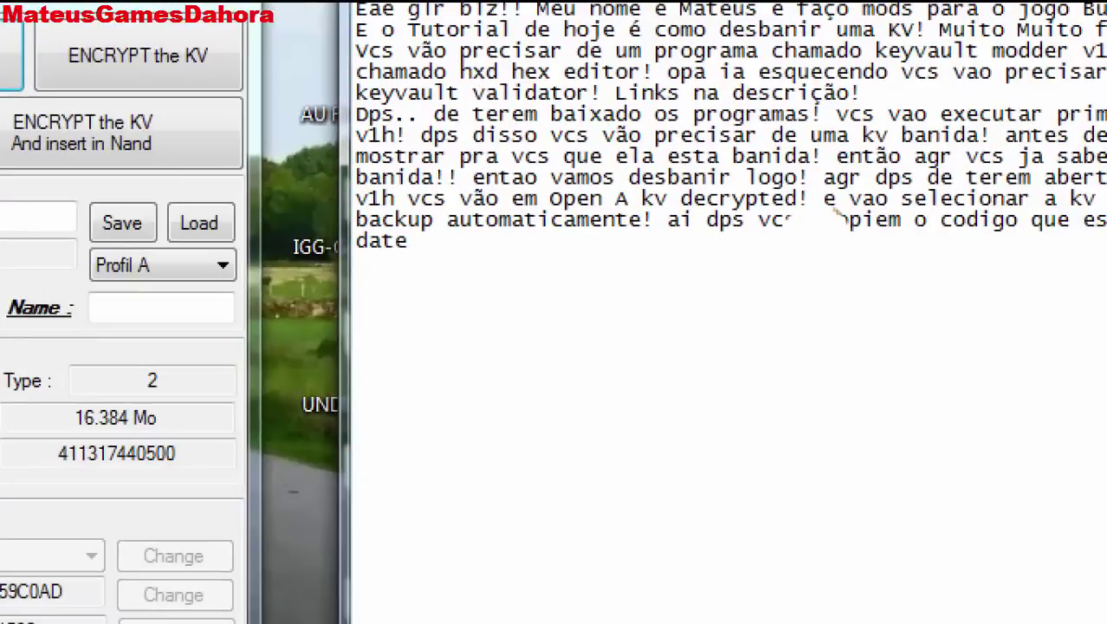
left_click(669, 220)
left_click_drag(668, 220, 1100, 210)
left_click_drag(1027, 210, 283, 228)
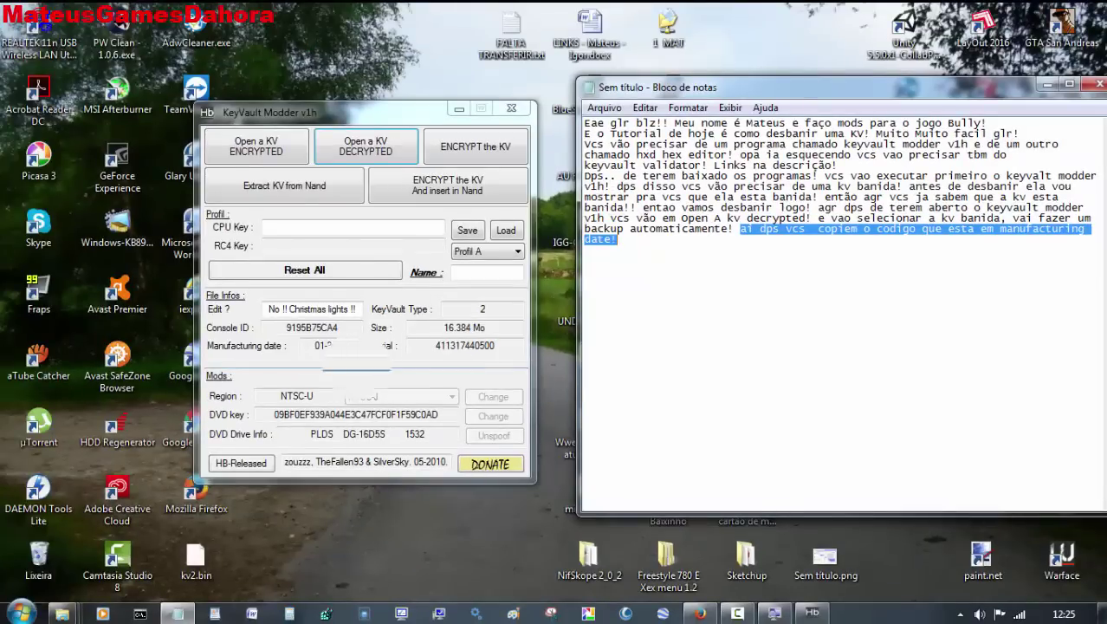
- Select the manufacturing date in KeyVault Modder, then append "e cole no seu bloco de notas!" to the note
left_click(329, 345)
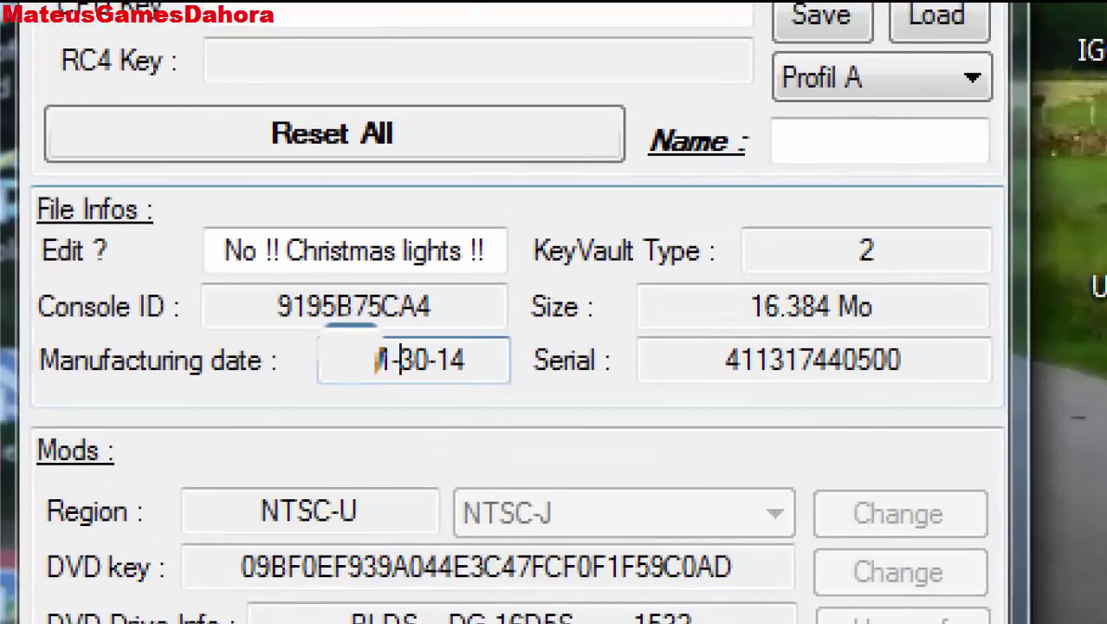
left_click_drag(388, 340, 327, 347)
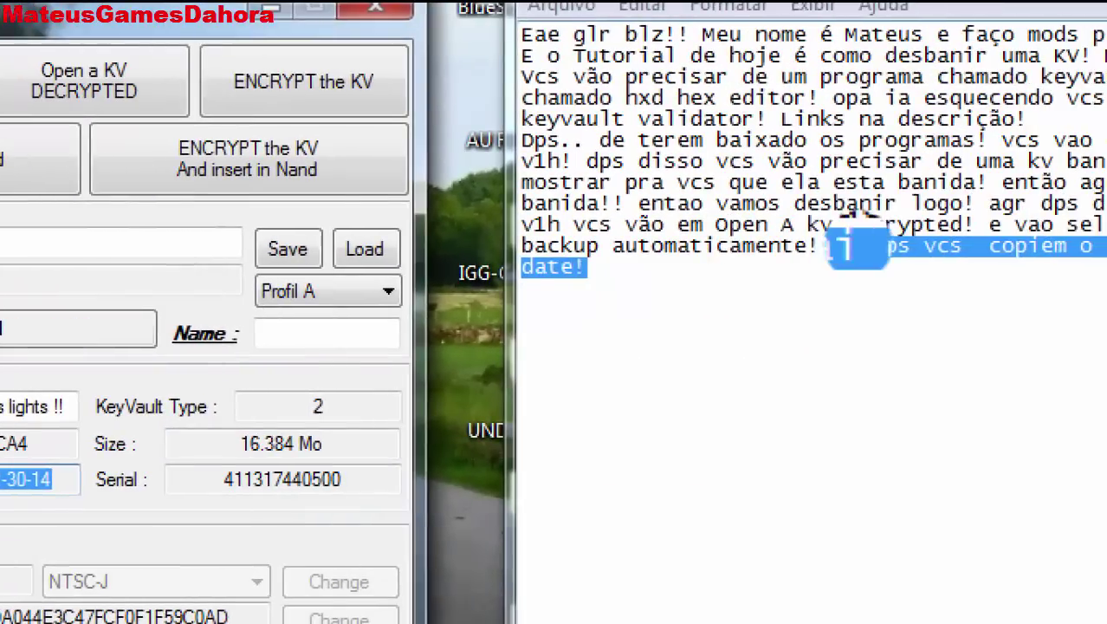
left_click(853, 253)
type("e cole no seu bloco de notas!")
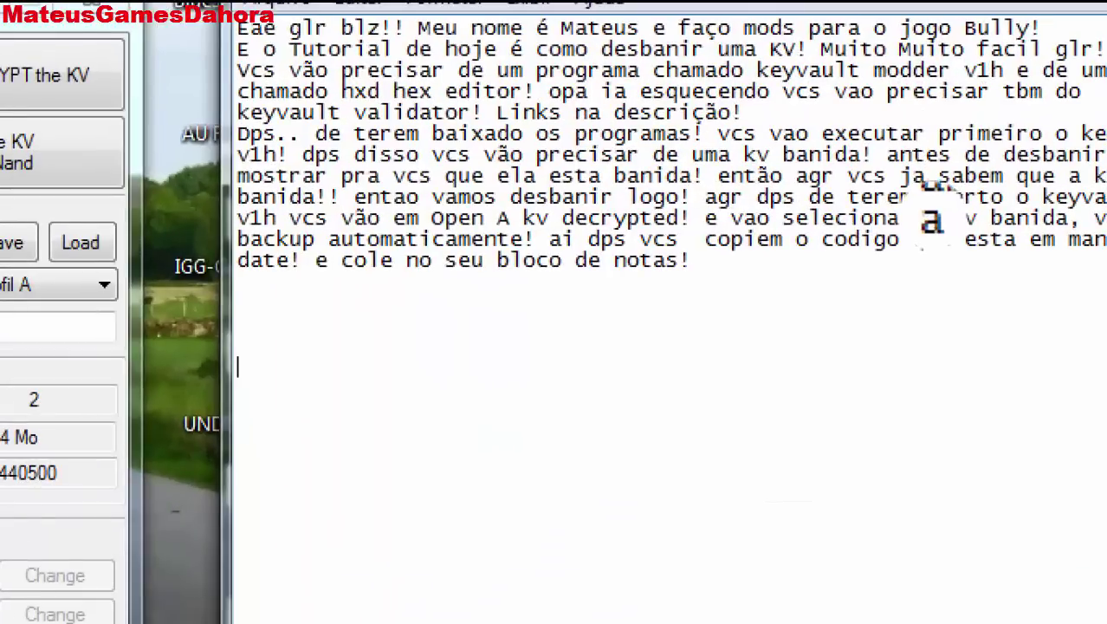
- Enter the manufacturing date 01-30-14 a few lines below the note's text and point it out in KeyVault Modder
type("01-30-14")
key("shift+Home")
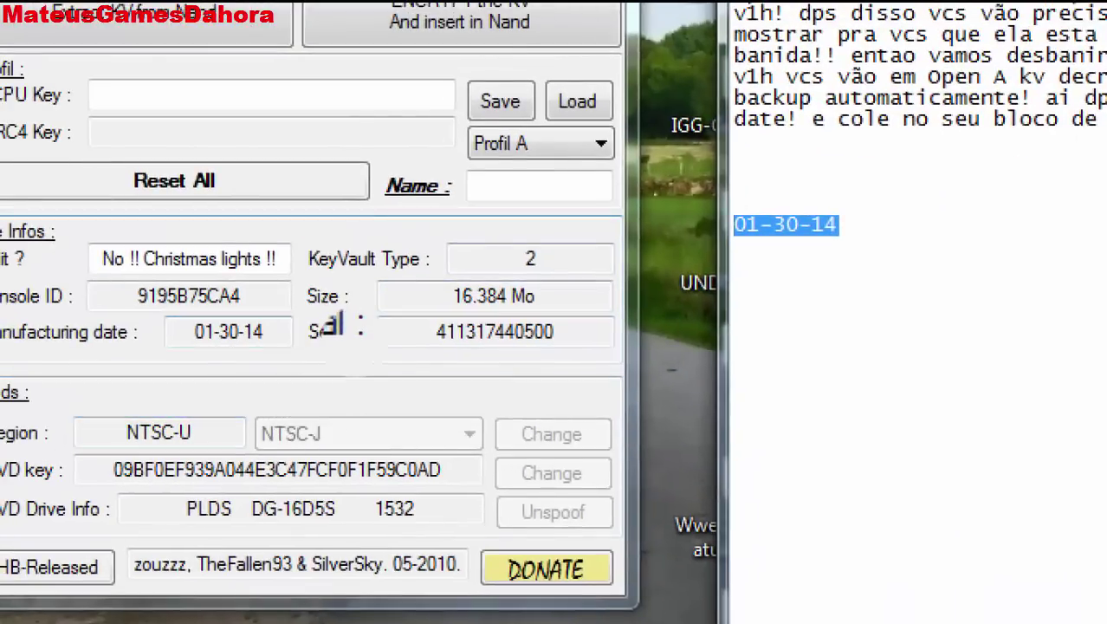
left_click(339, 338)
key("shift+Home")
- Append "agr ja podem fechar o keyvauld modder e abrir o hex editor!" to the note's paragraph and highlight its last word
left_click(742, 183)
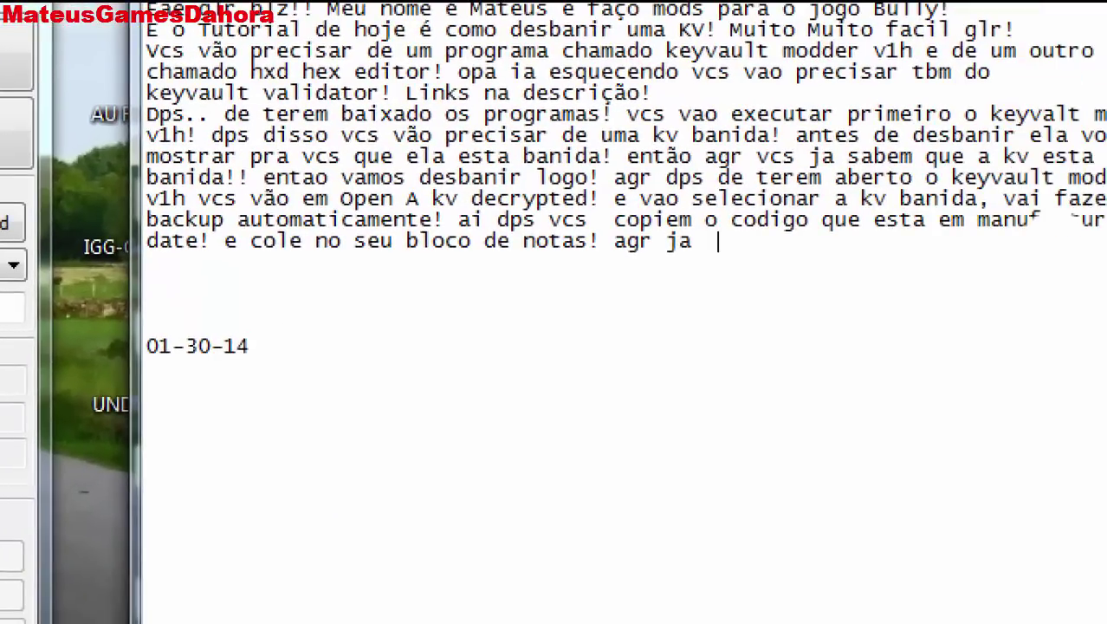
type("podem f")
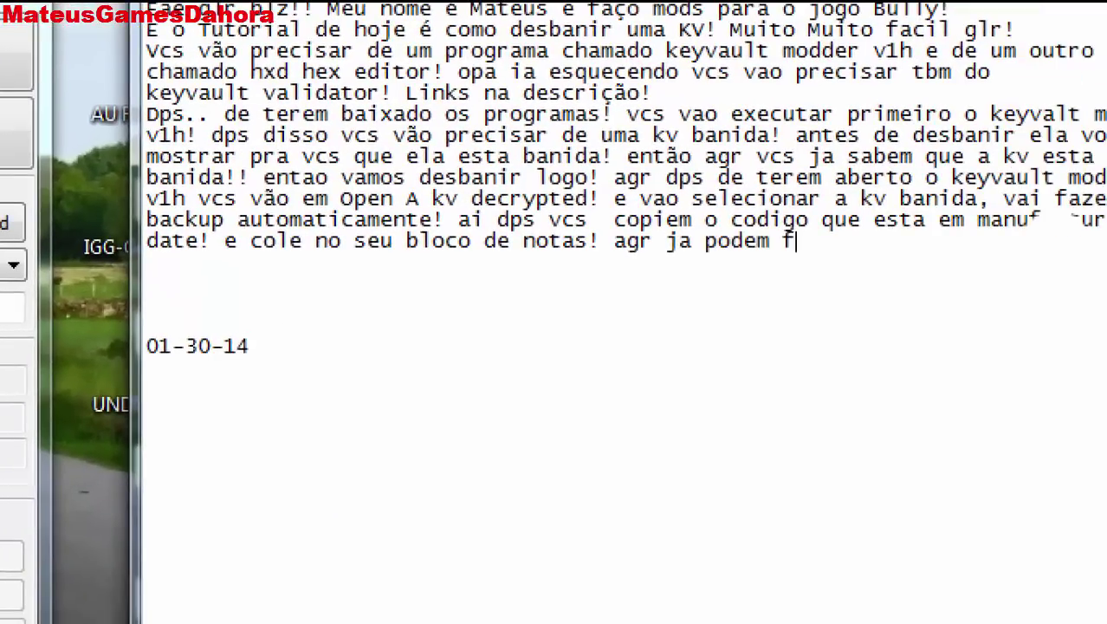
type("echar o ke")
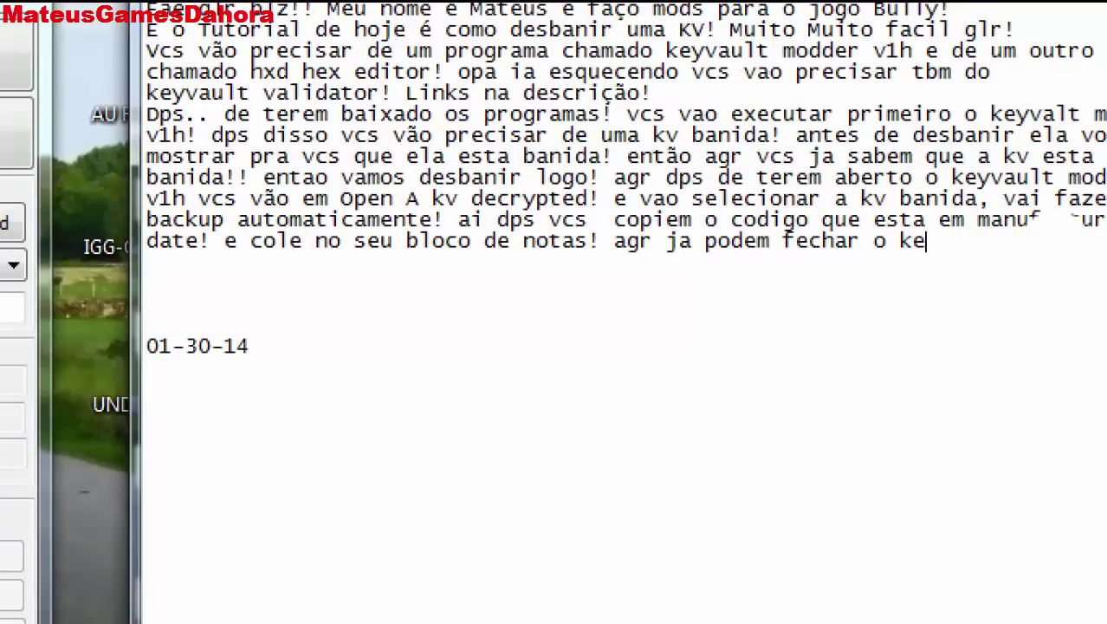
type("yvauld modder")
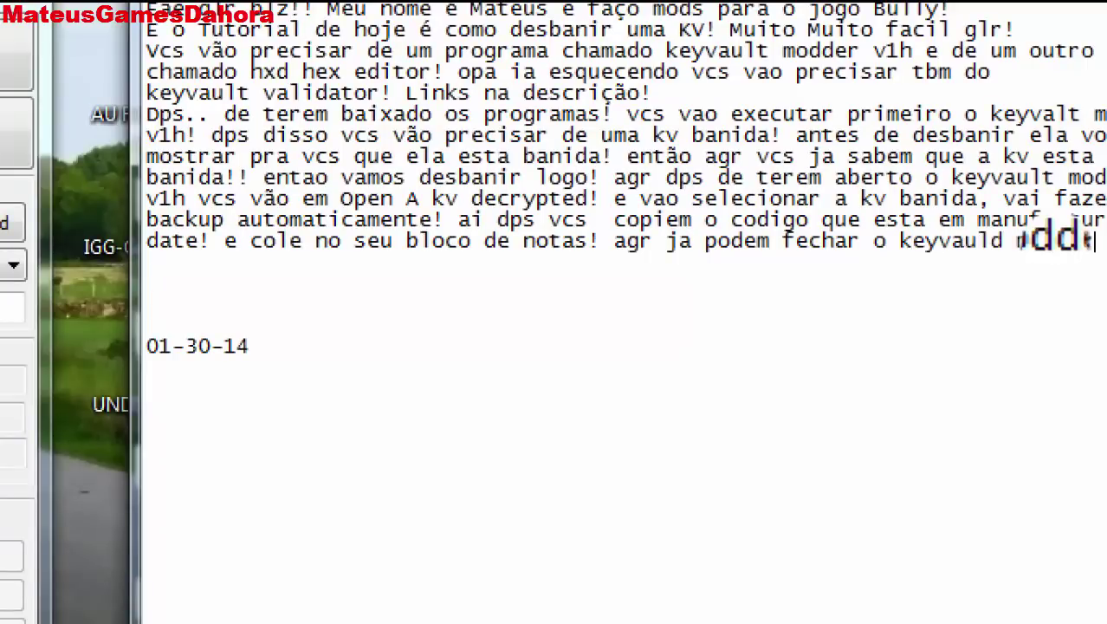
type("er e ")
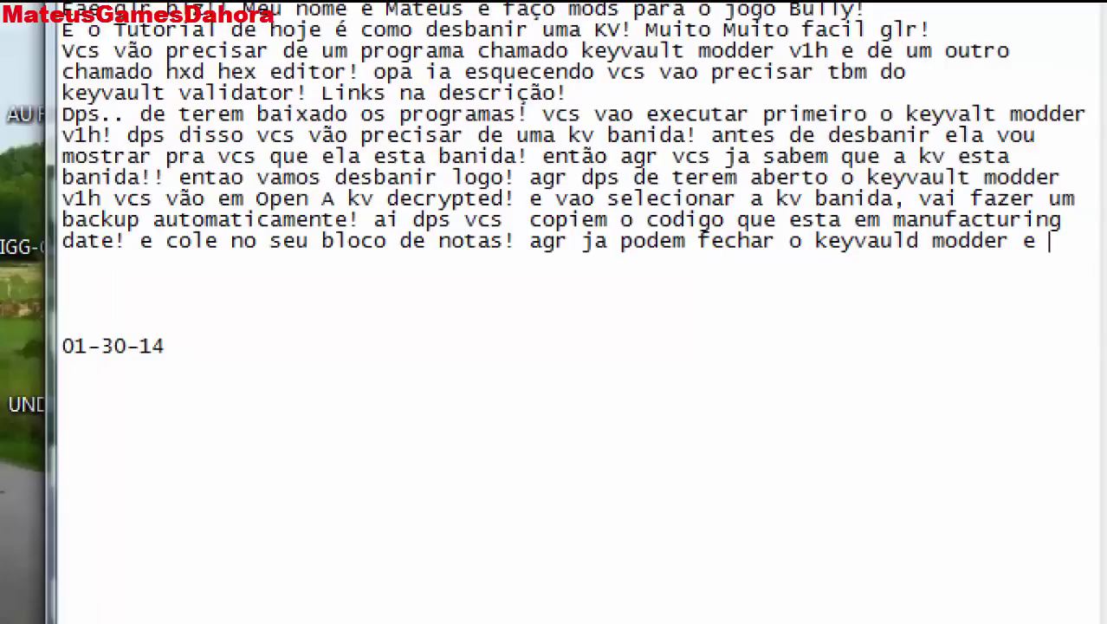
type("abrir o")
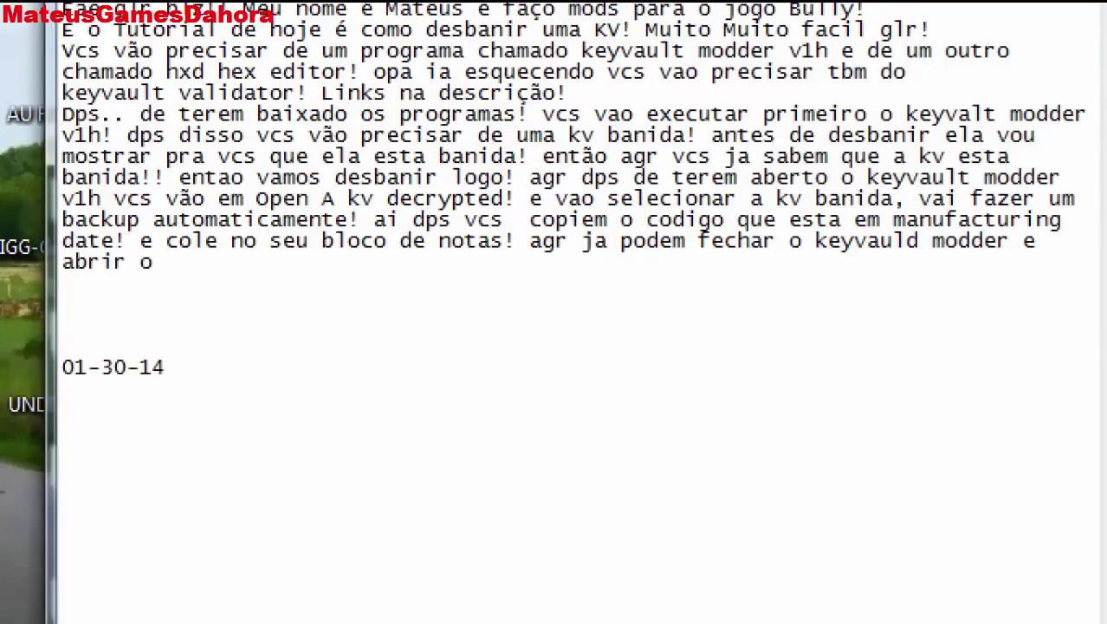
type(" hex editor!")
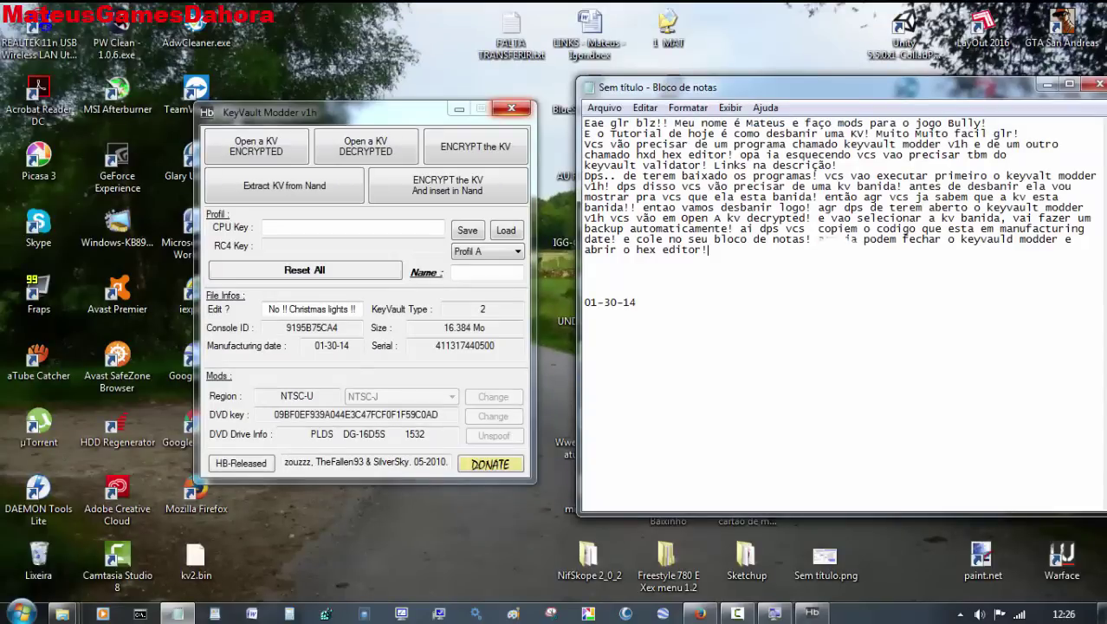
left_click_drag(710, 250, 654, 248)
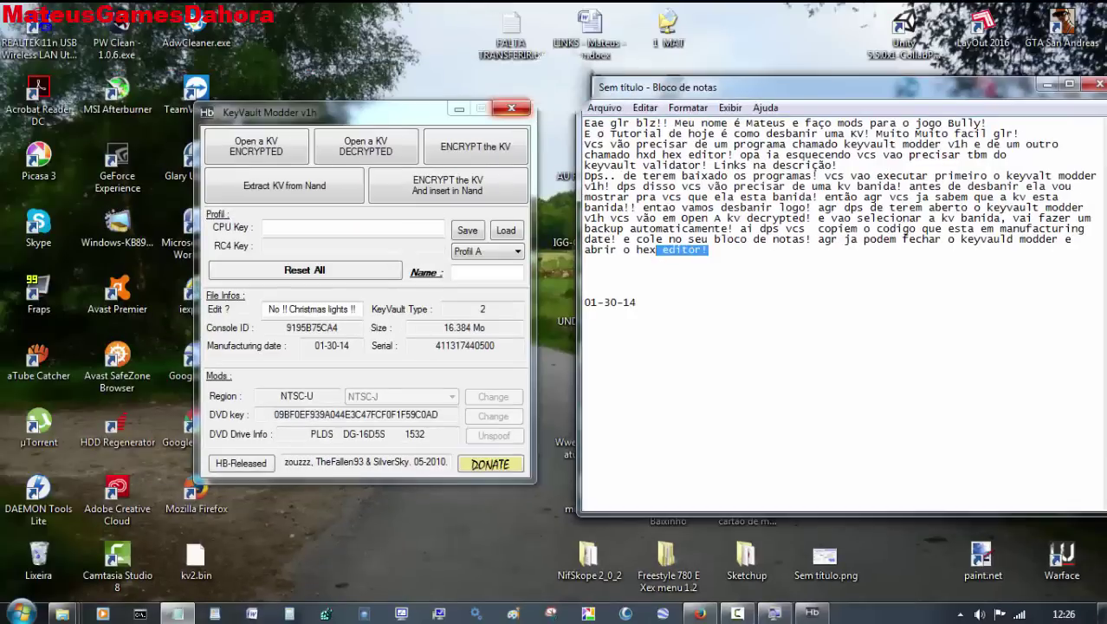
- Close KeyVault Modder, then append "mas vc tem que abrir a kv pelo hex editor!" to the note and highlight it
left_click(512, 109)
left_click(730, 247)
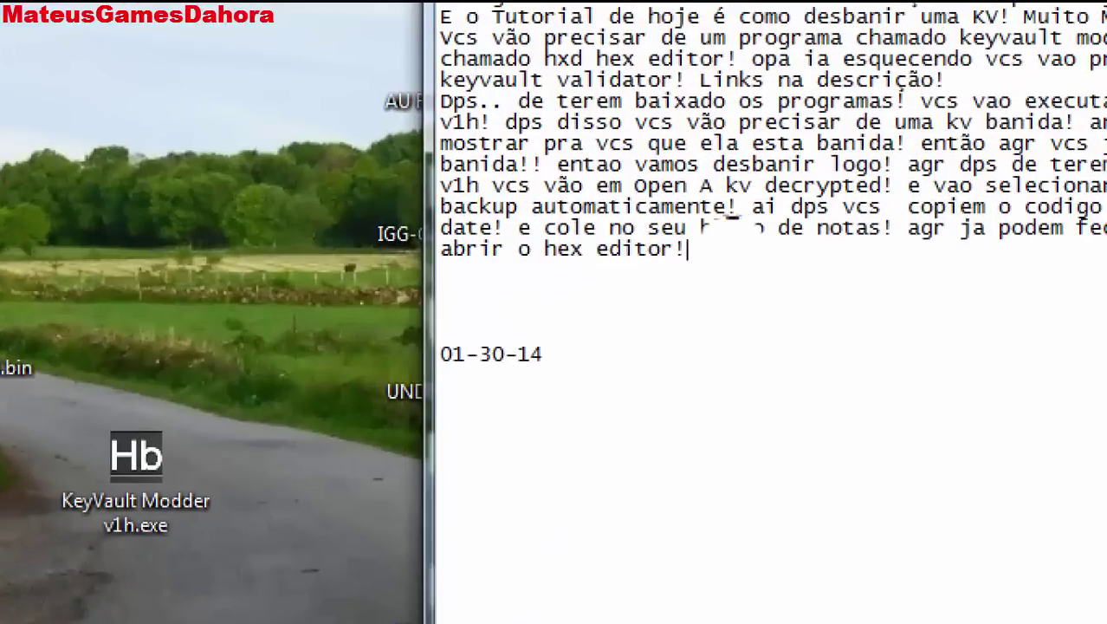
type("mas vc")
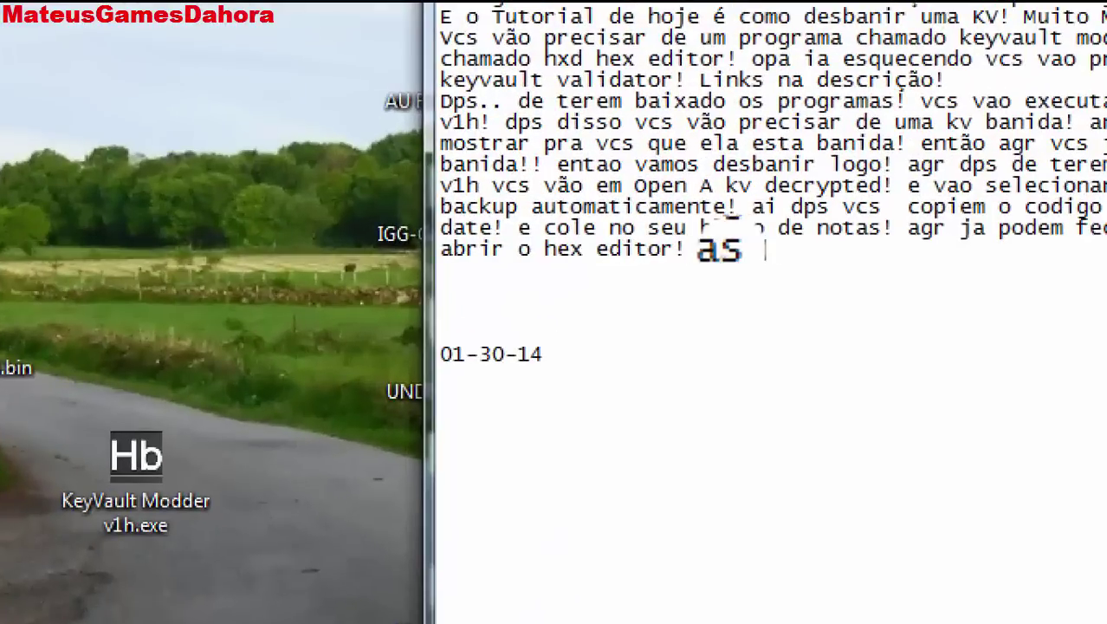
type(" tem que ab")
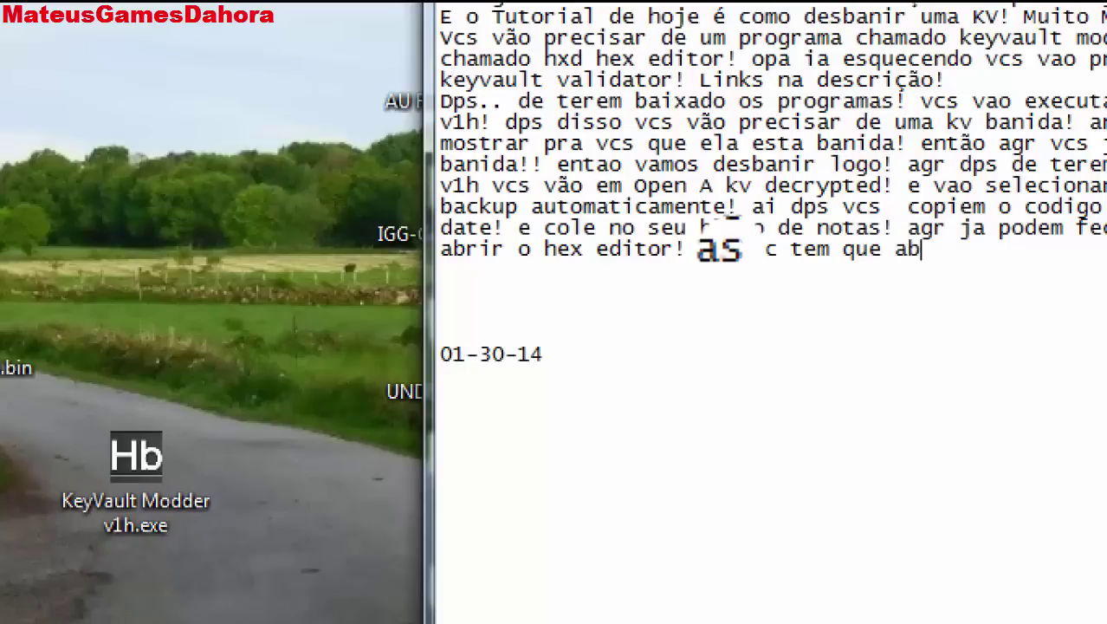
type("rir a kv pelo hex edi")
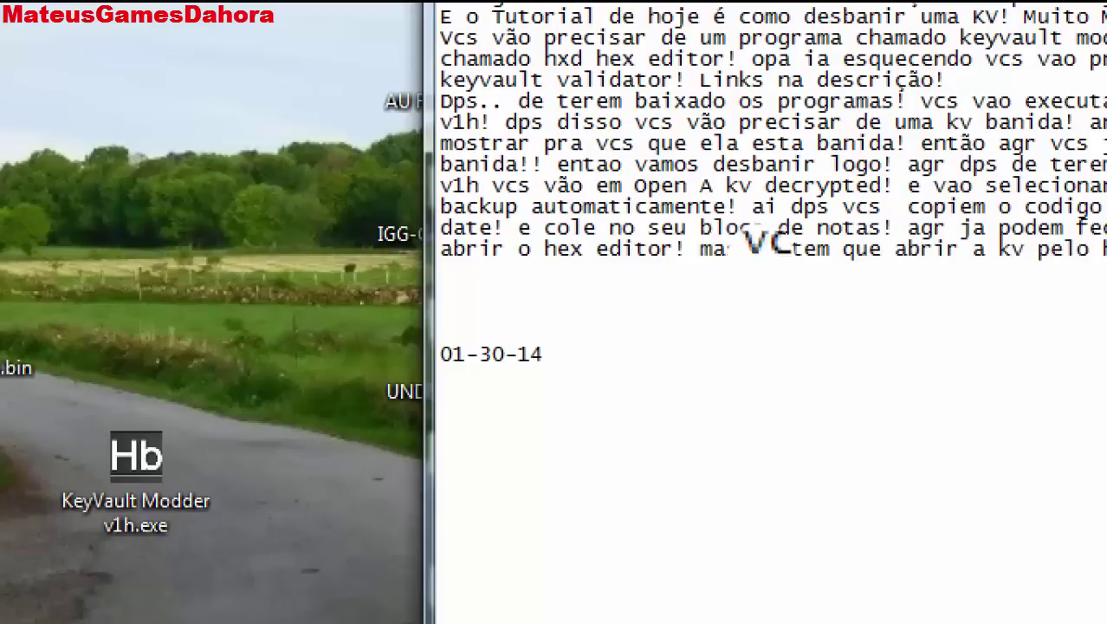
type("tor!")
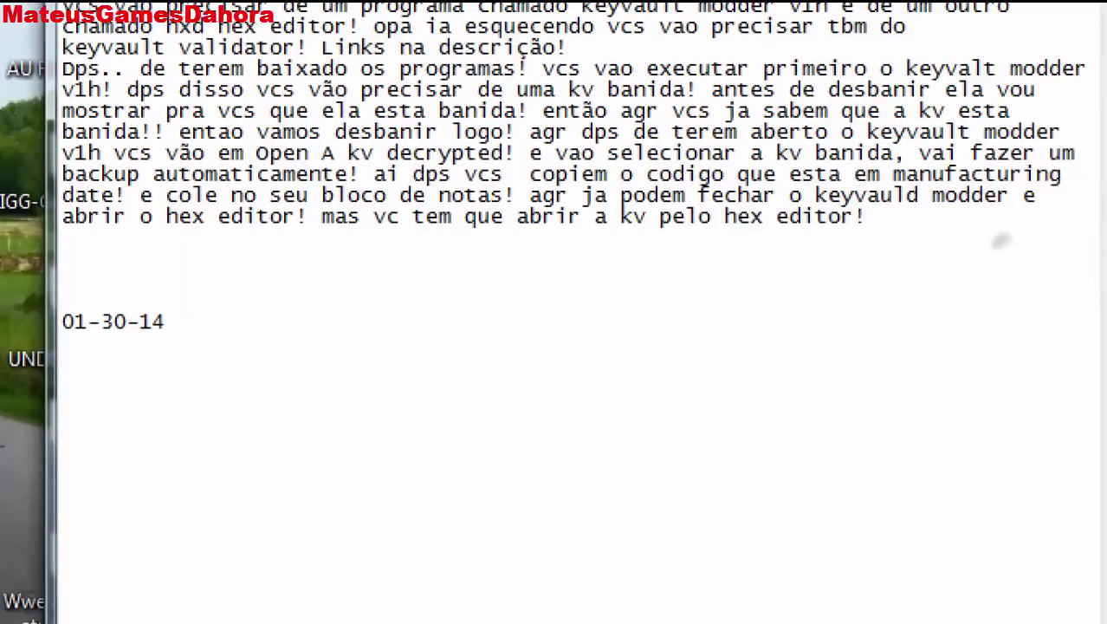
left_click_drag(986, 250, 658, 250)
left_click_drag(543, 223, 323, 224)
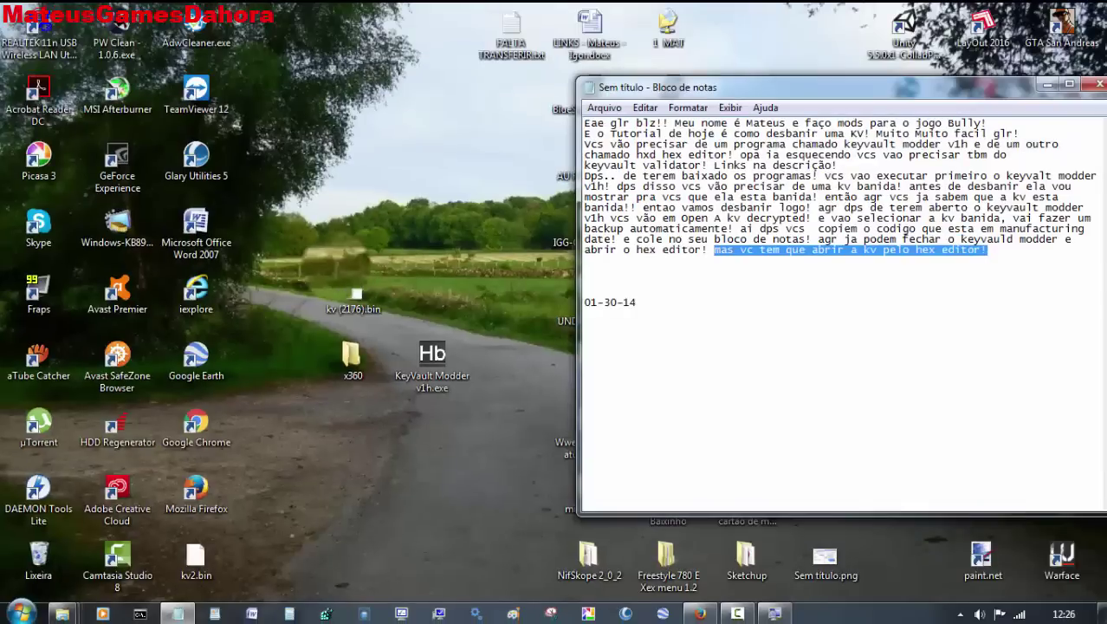
- Open kv (2176).bin from the desktop with HxD Hex Editor, without always using it for this file type
left_click(343, 262)
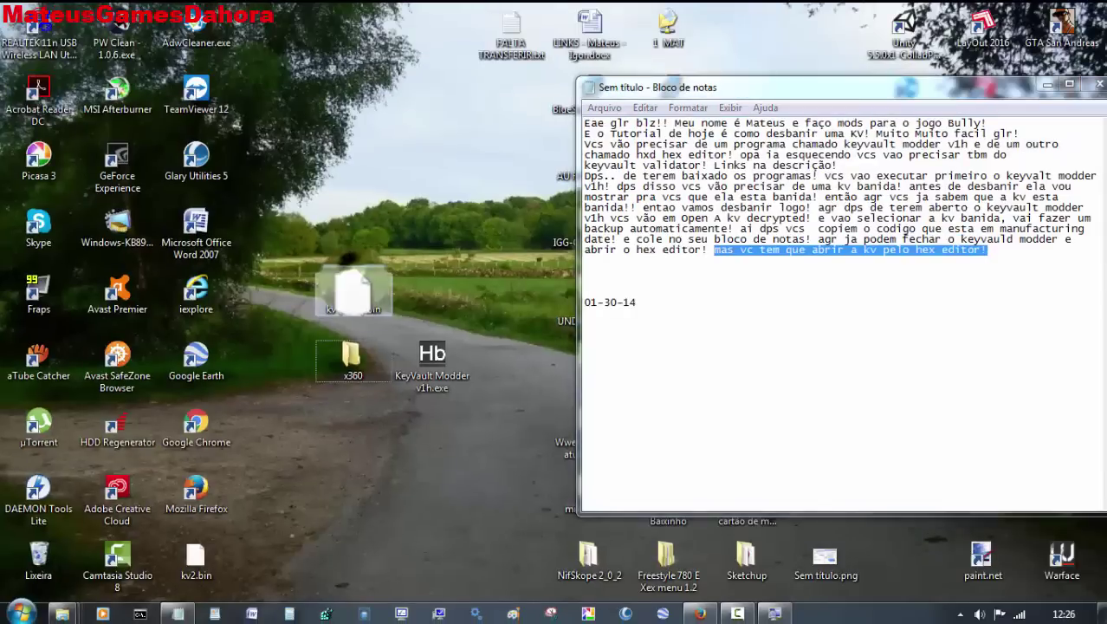
left_click_drag(348, 258, 352, 264)
right_click(352, 264)
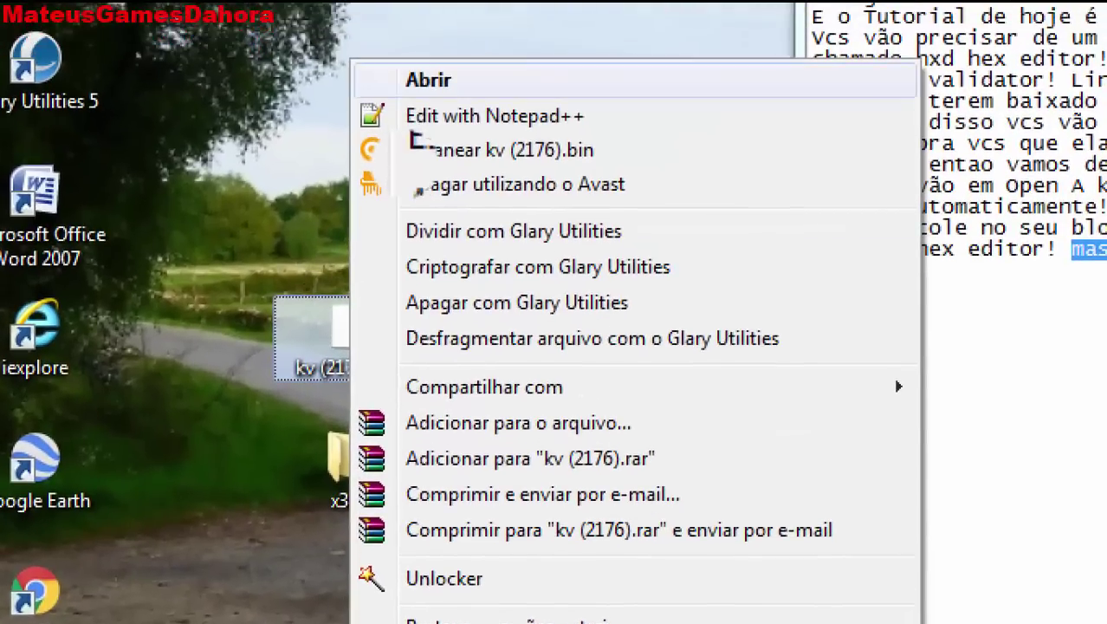
left_click(390, 164)
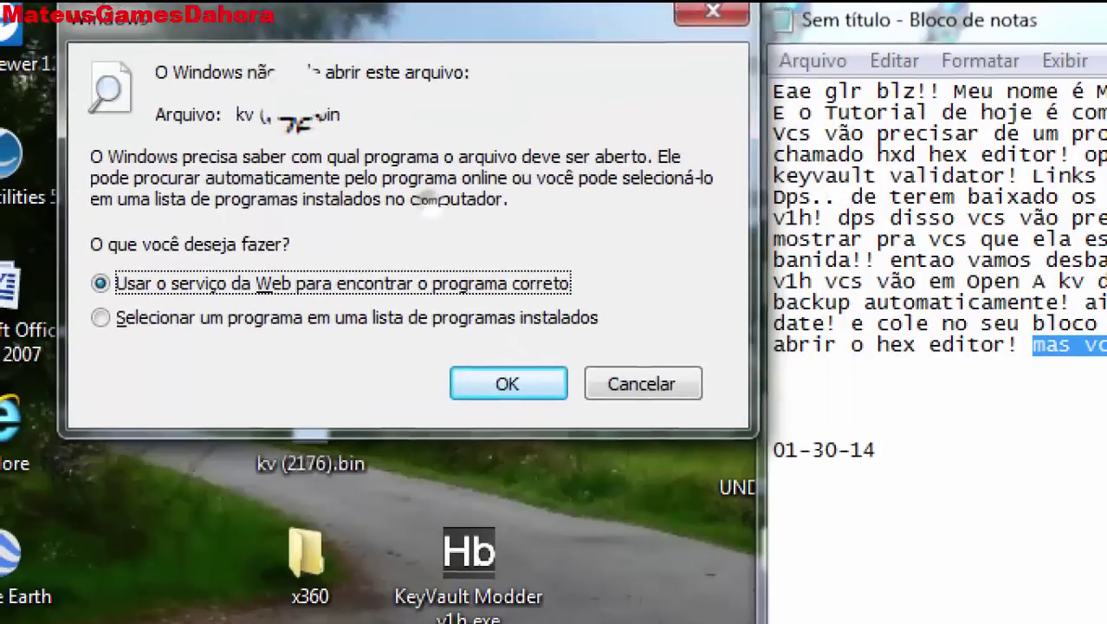
key("Down")
key("Return")
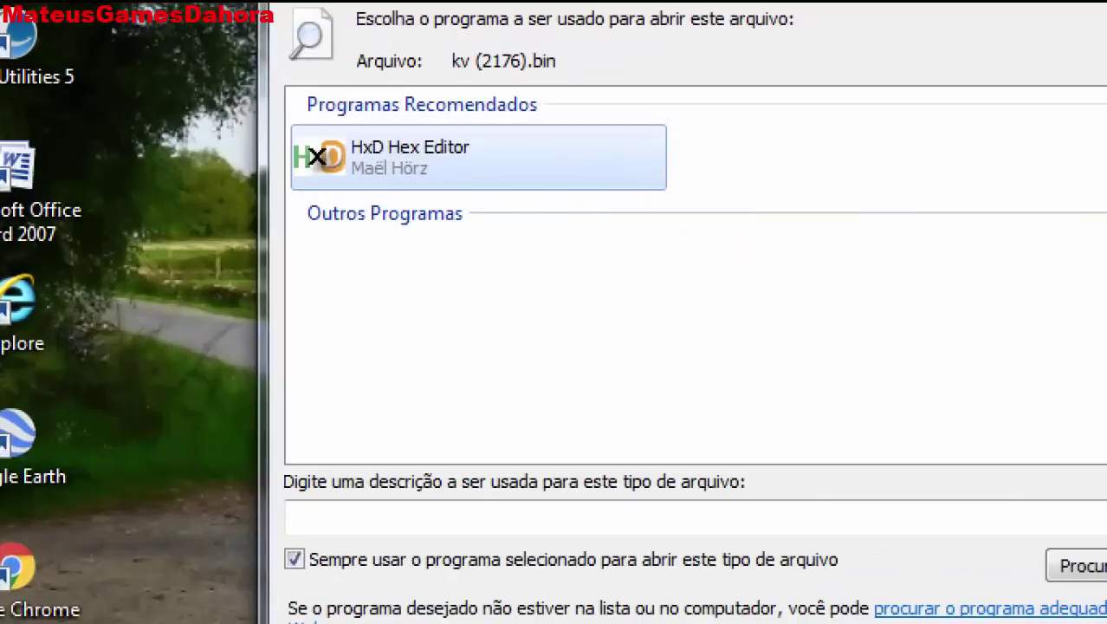
left_click(294, 558)
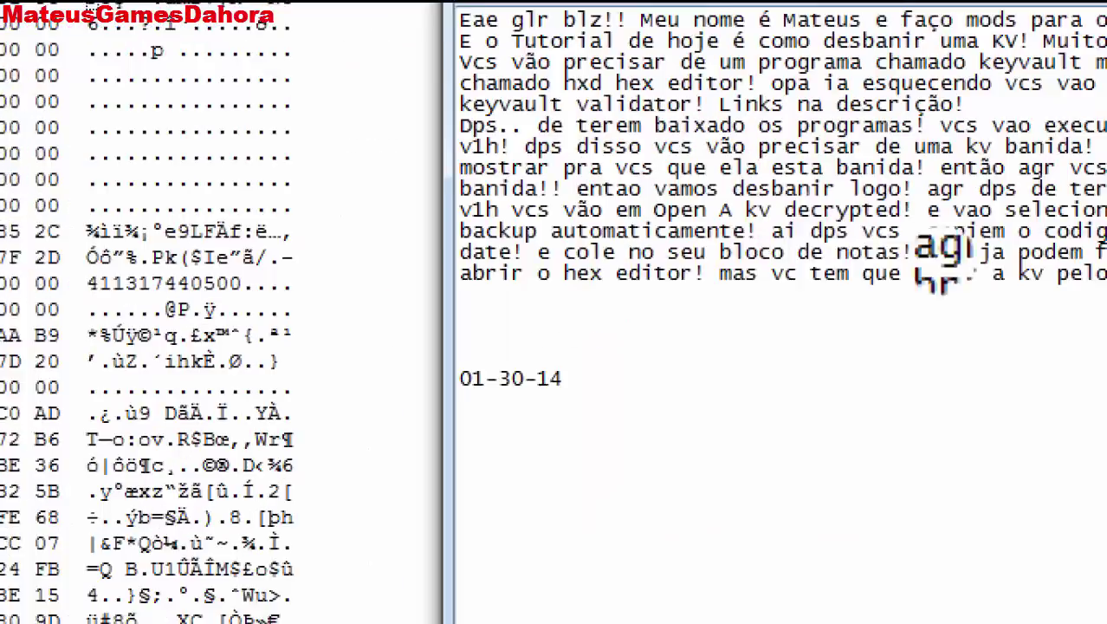
- Append "agr.. dps de terem abrido o hxd hex editor.. vcs vao aperta Ctrl+F" to the note's paragraph and highlight its last clause
type("agr")
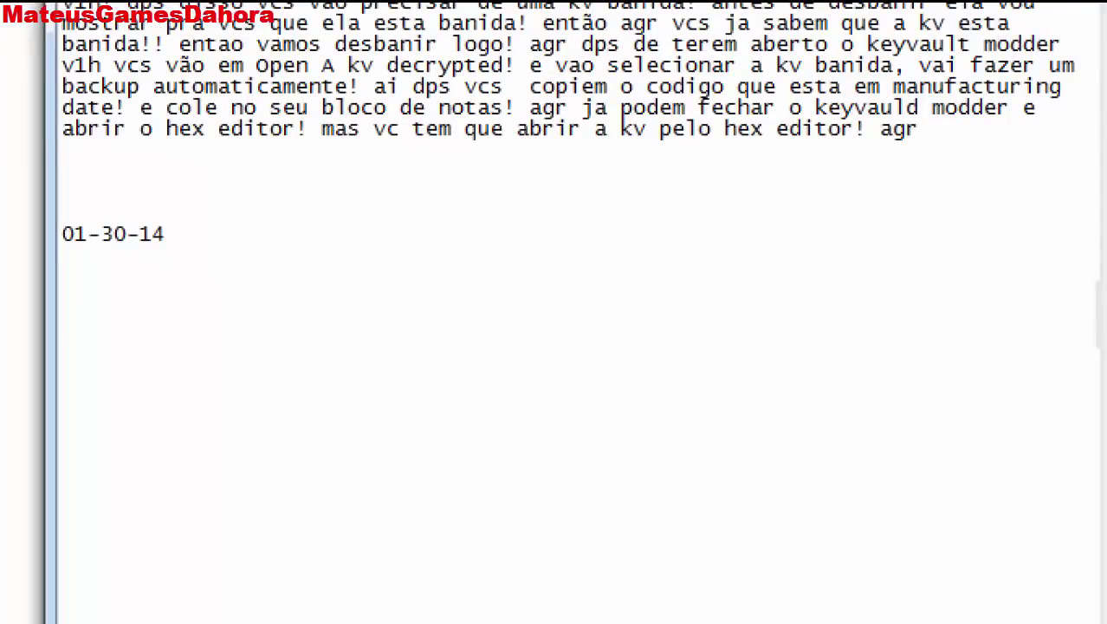
type(".. dps d")
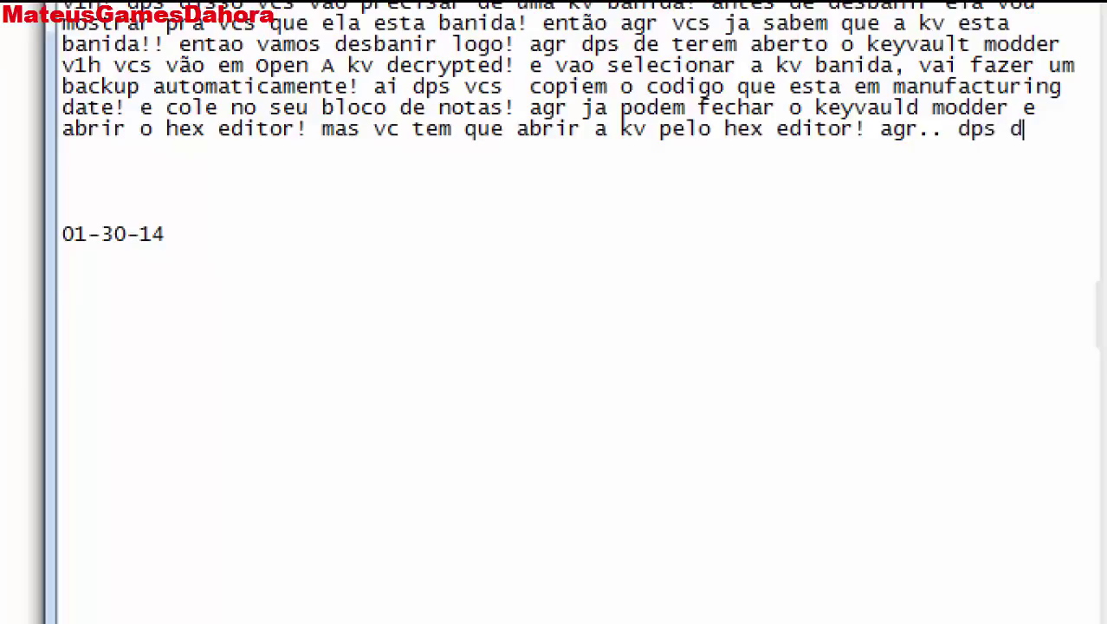
type("e terem abrido o hxd hex")
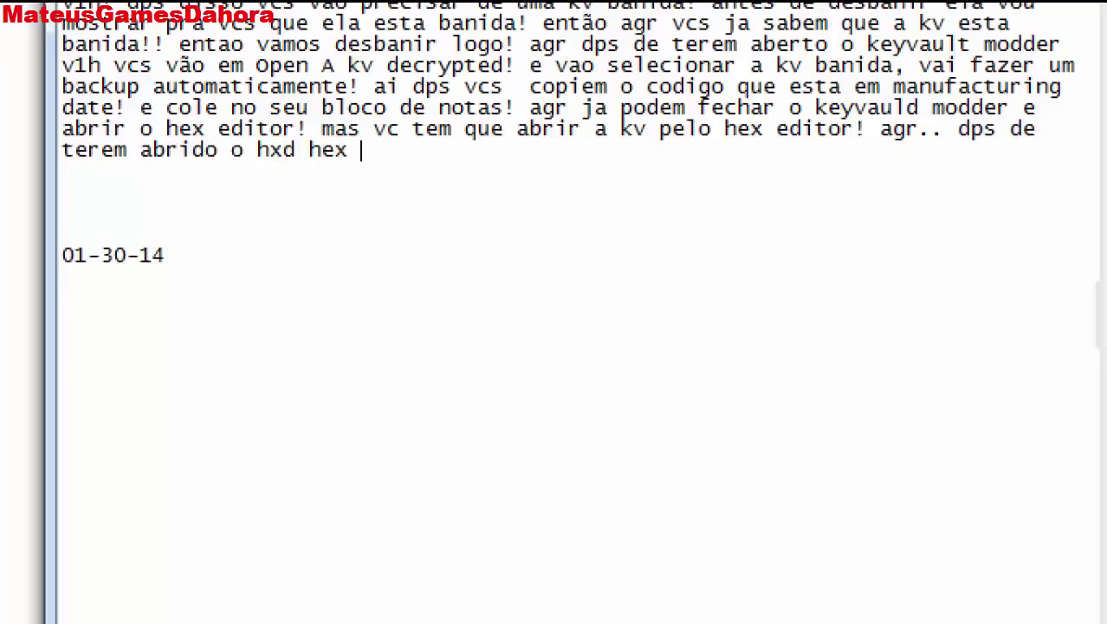
type(" editor.. vcs vao em")
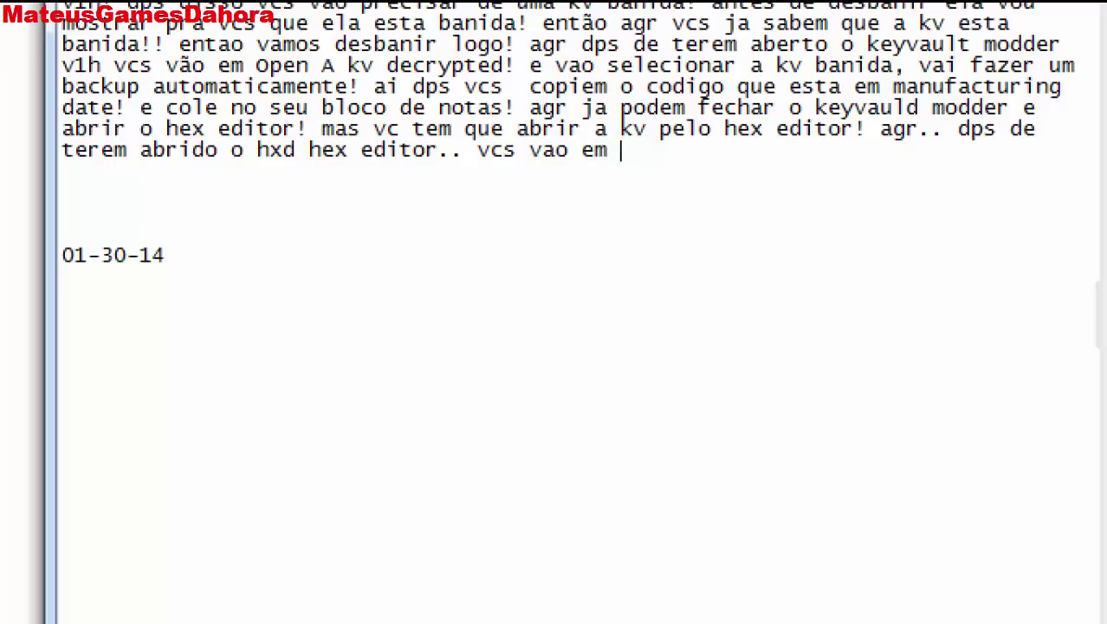
key("BackSpace")
key("BackSpace")
key("BackSpace")
key("BackSpace")
type("aperta")
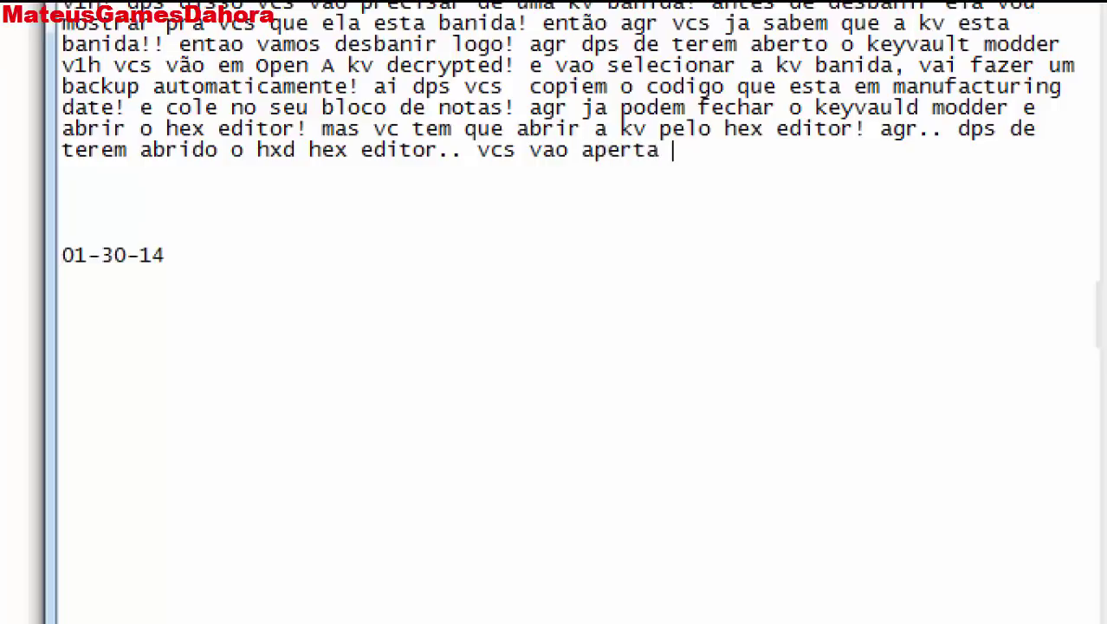
type(" Ctrl+F")
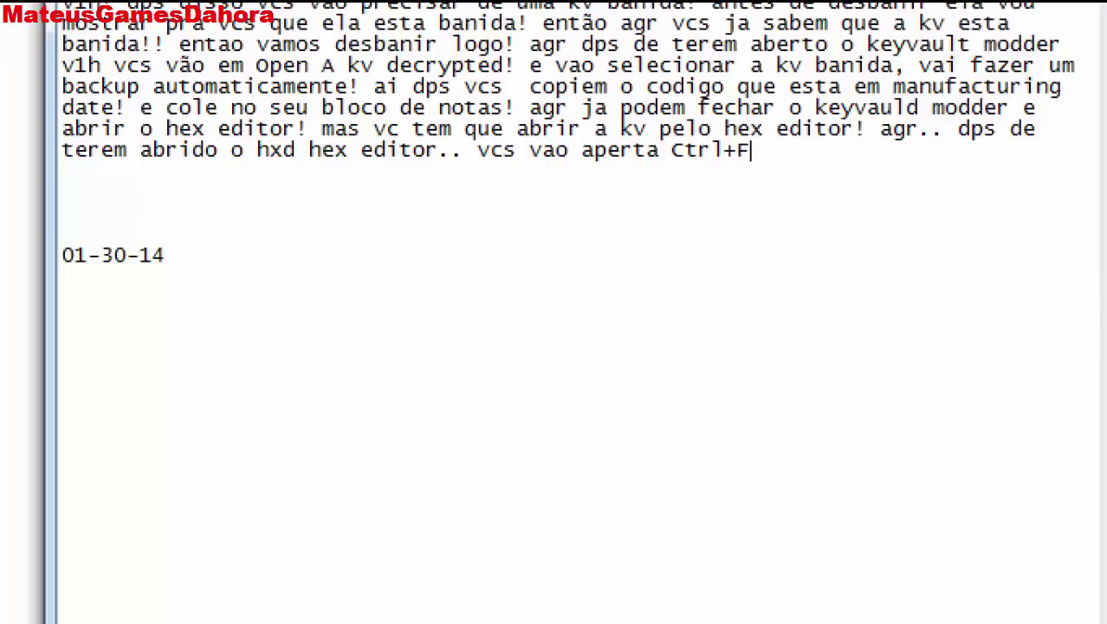
key("shift+Left")
key("shift+Left")
key("shift+Left")
key("shift+Left")
key("shift+Left")
key("shift+Left")
key("shift+Left")
key("shift+Left")
key("shift+Left")
key("shift+Left")
key("shift+Left")
key("shift+Left")
key("shift+Left")
key("shift+Left")
key("shift+Left")
key("shift+Left")
key("shift+Left")
key("shift+Left")
key("shift+Left")
key("shift+Left")
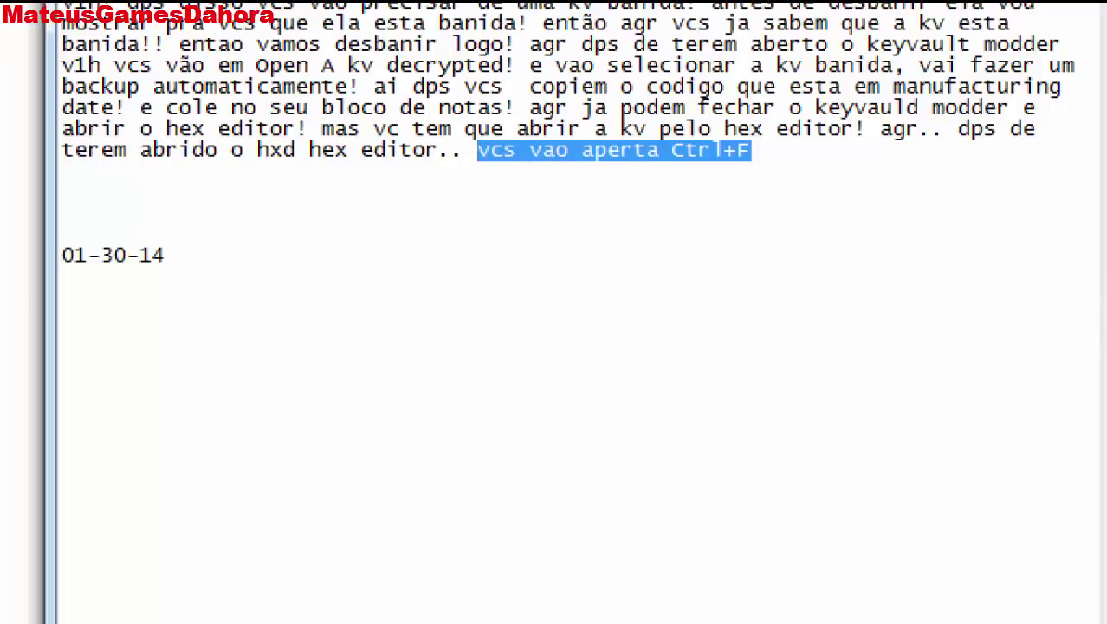
left_click(959, 264)
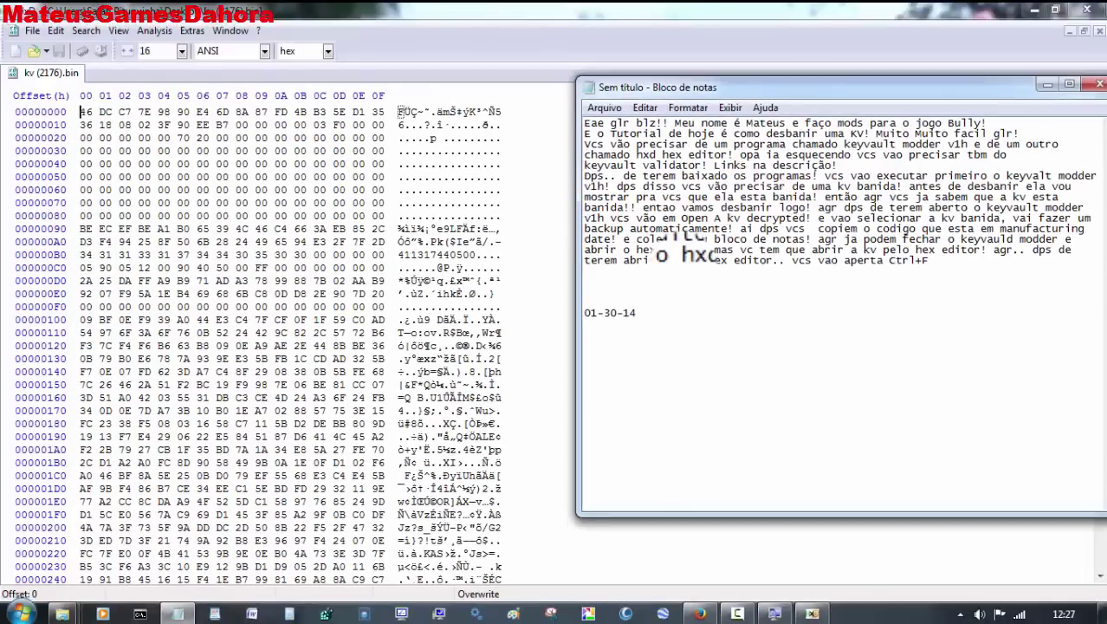
- Switch to HxD, start a text-string search in kv (2176).bin and set the search direction to All
left_click(554, 250)
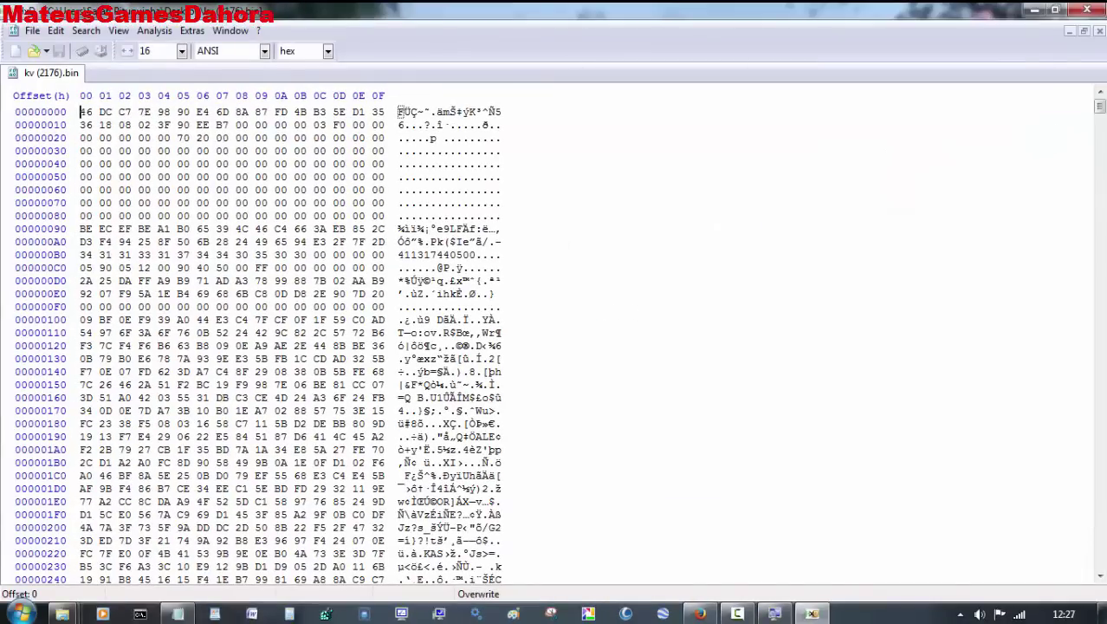
key("ctrl+f")
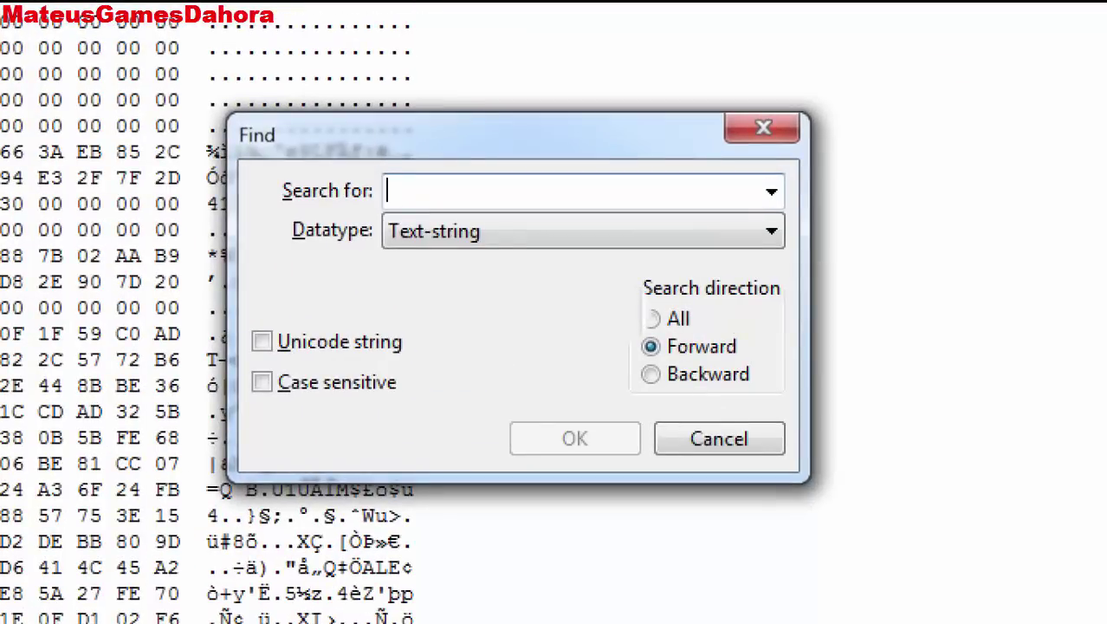
left_click(620, 312)
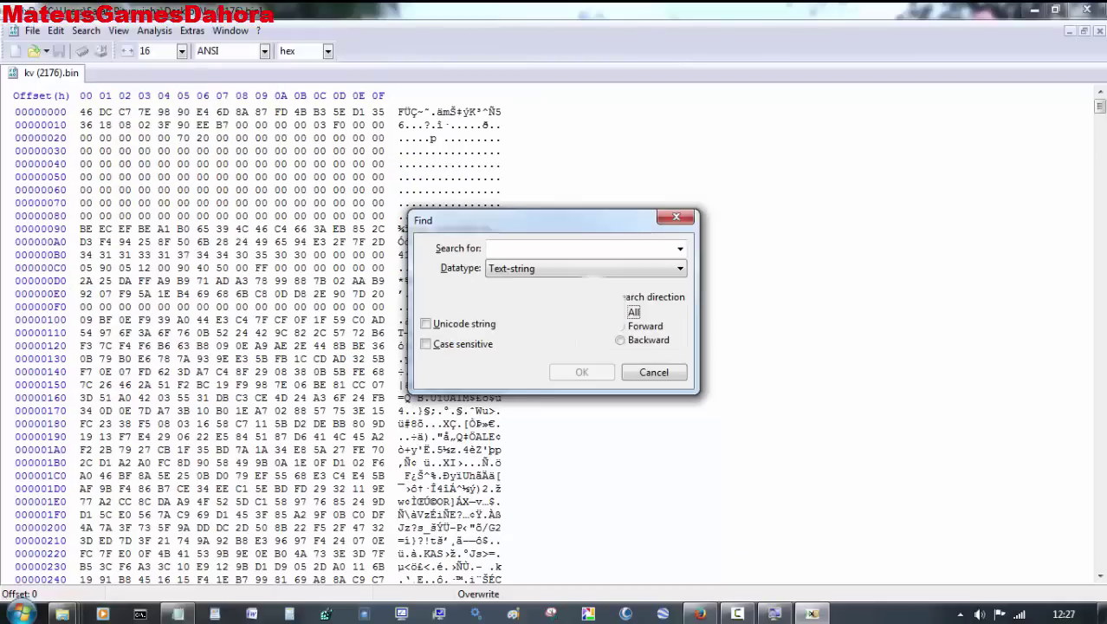
- Back in the note, append ", Dps disso vao procurar pelo numero do codigo que anotou!" and select the date 01-30-14 below it
left_click(177, 614)
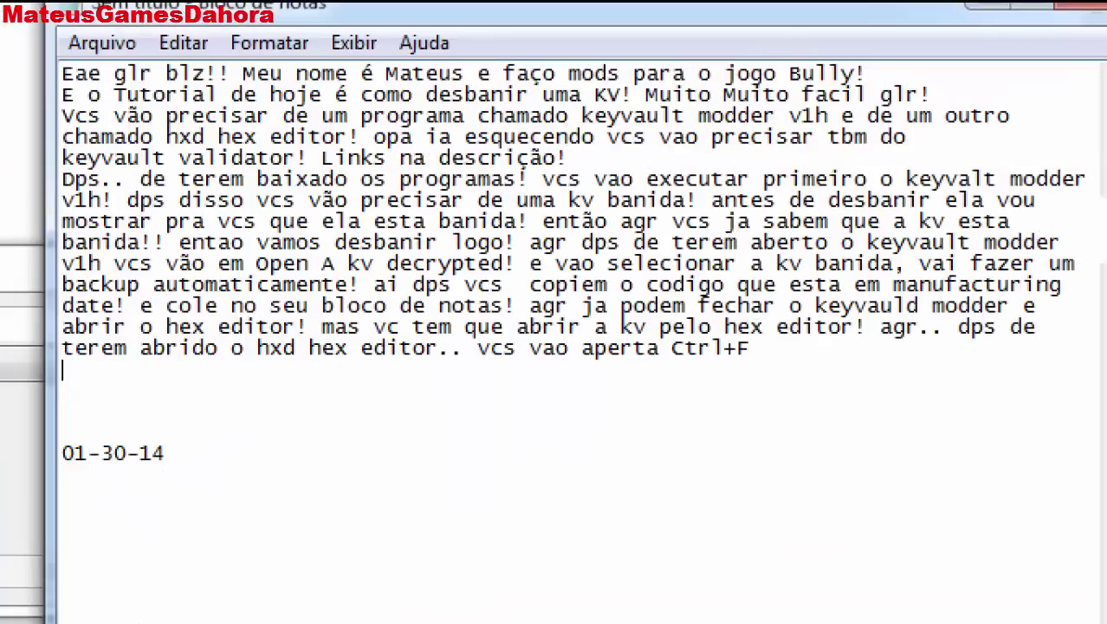
key("Left")
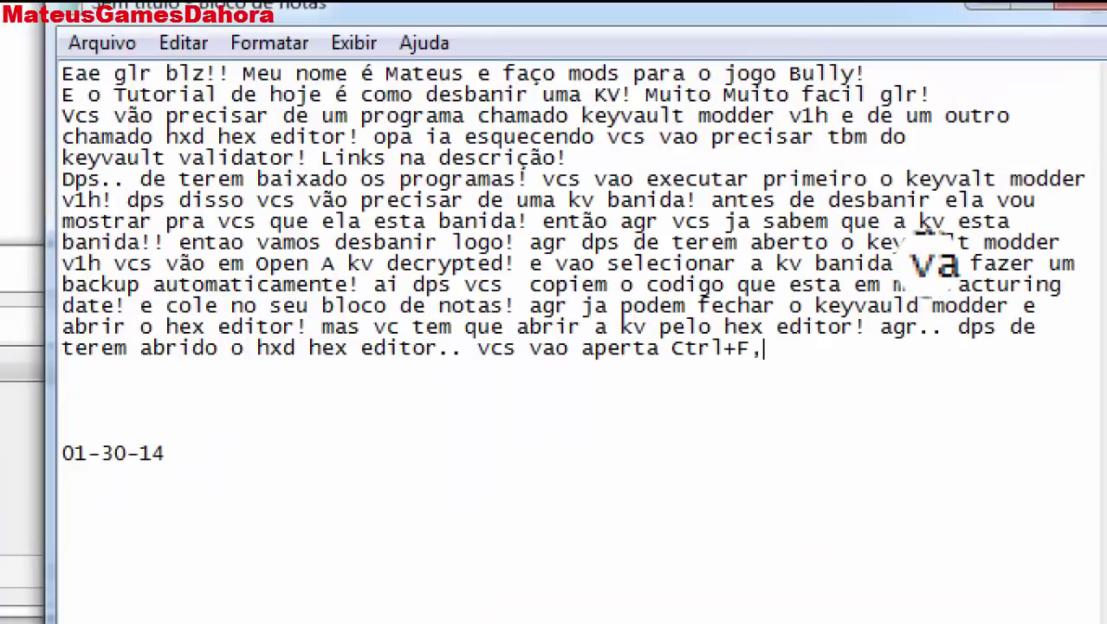
type(", Dps disso vao")
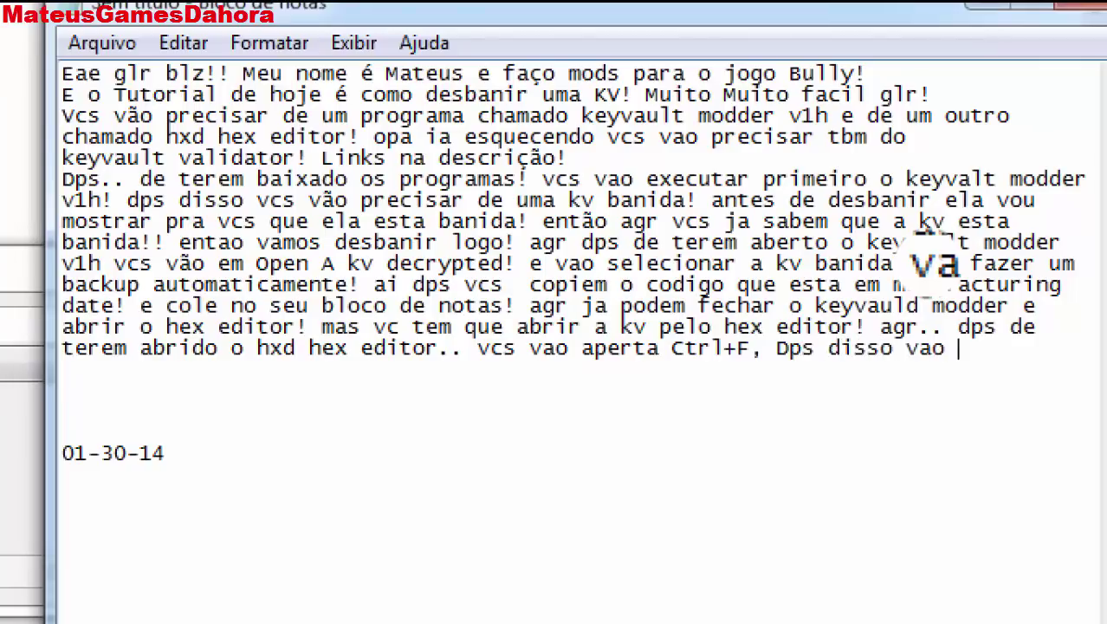
type(" procurar pel")
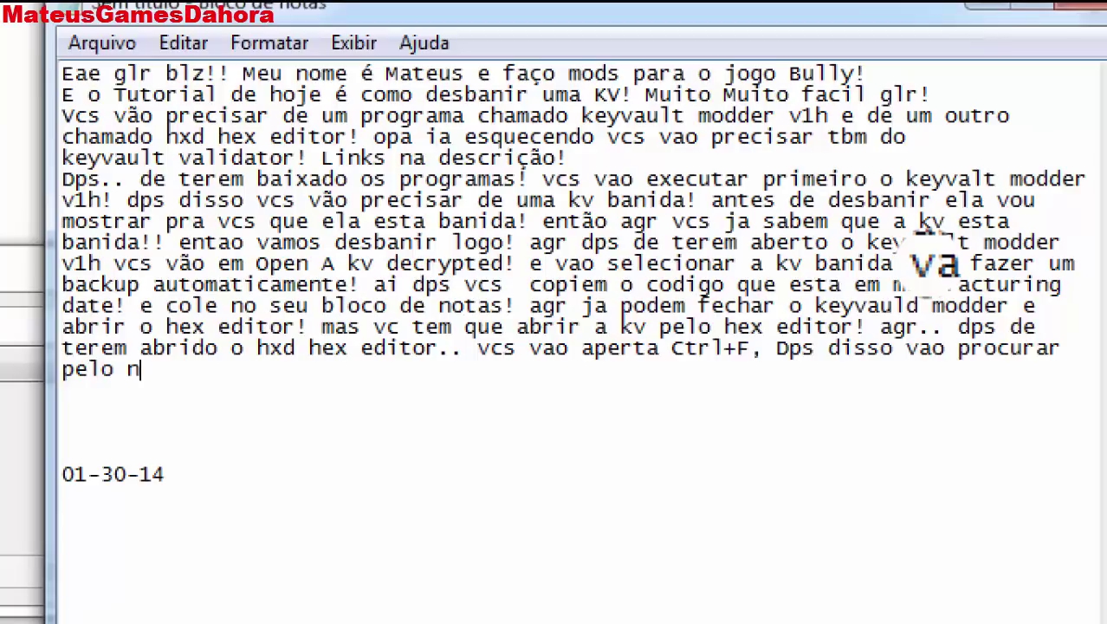
type("o nunm")
key("BackSpace")
key("BackSpace")
type("mero do codigo que anotou")
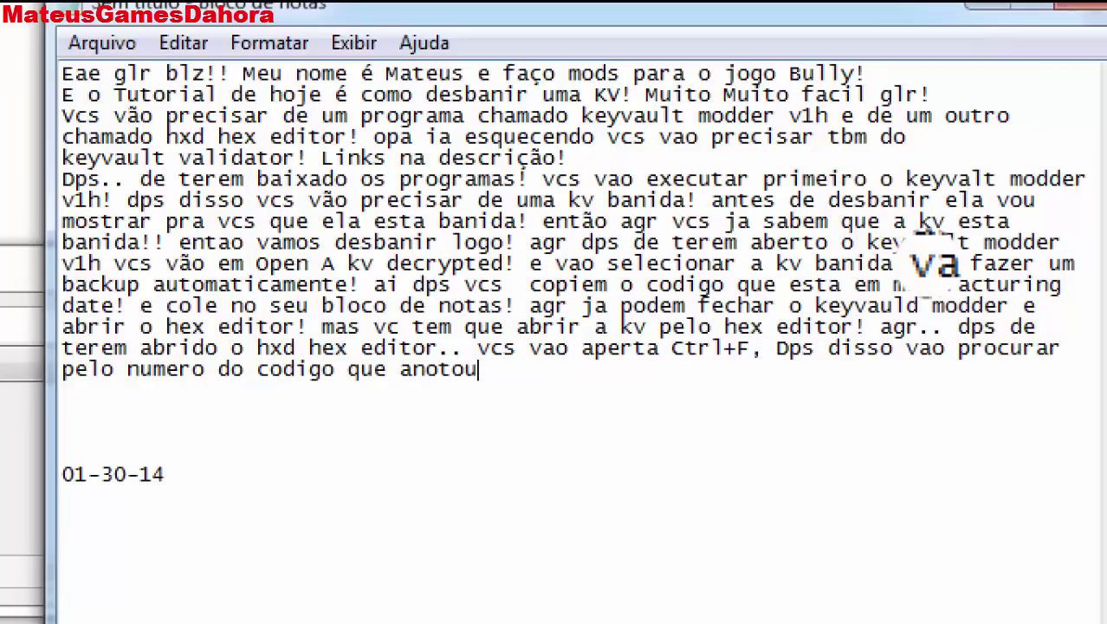
left_click_drag(165, 474, 62, 475)
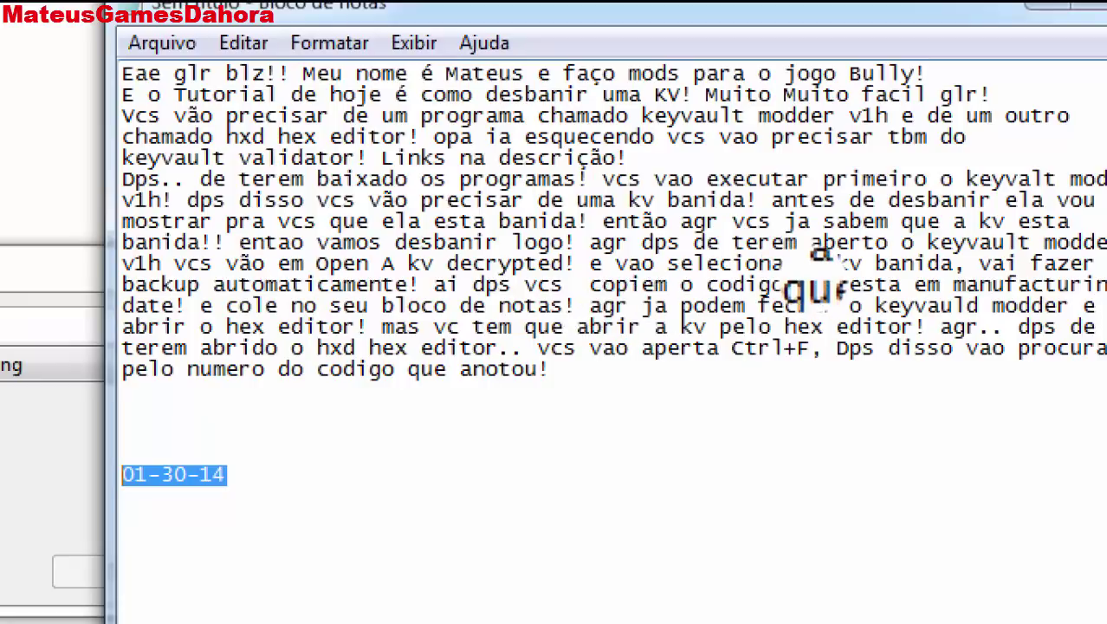
left_click(554, 370)
type("e va")
key("BackSpace")
key("BackSpace")
key("BackSpace")
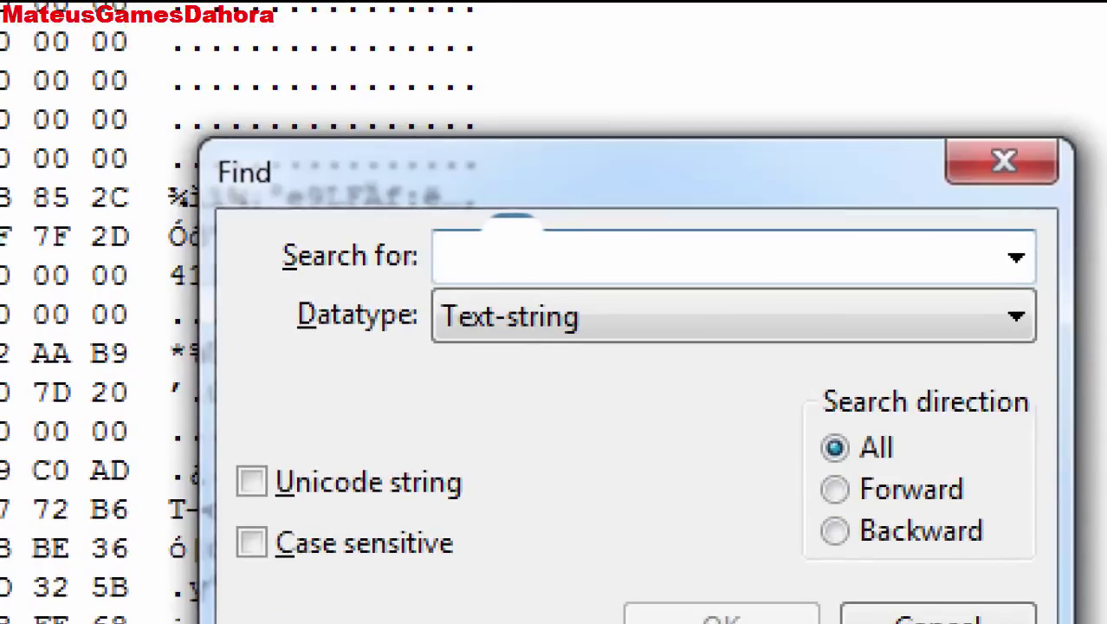
- Search kv (2176).bin in HxD for the text string 01-30-14 in all directions
key("ctrl+v")
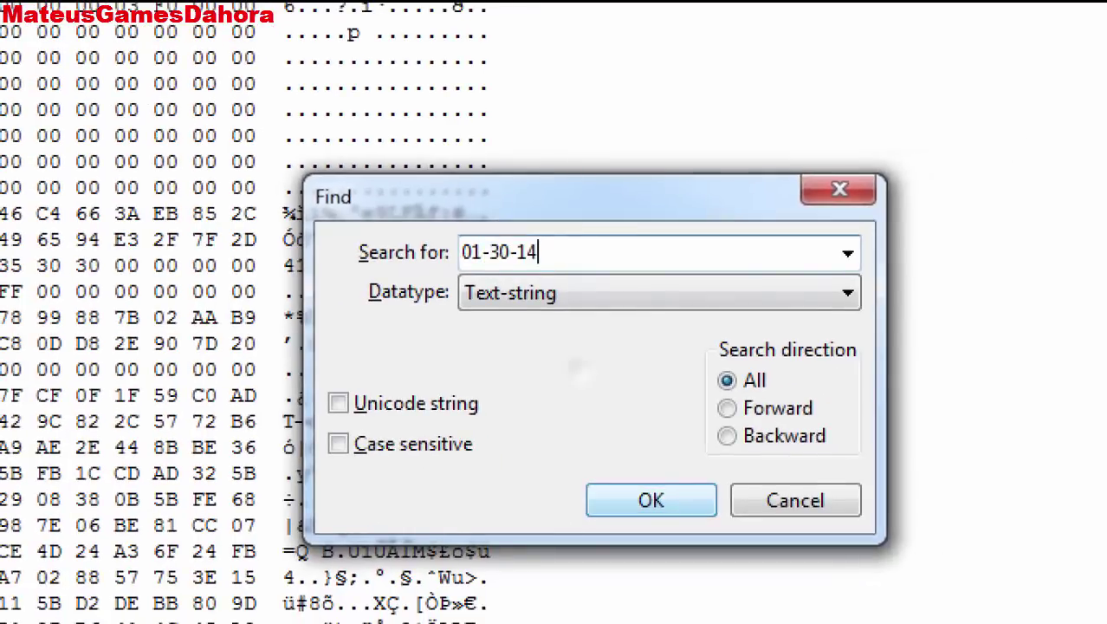
left_click(721, 616)
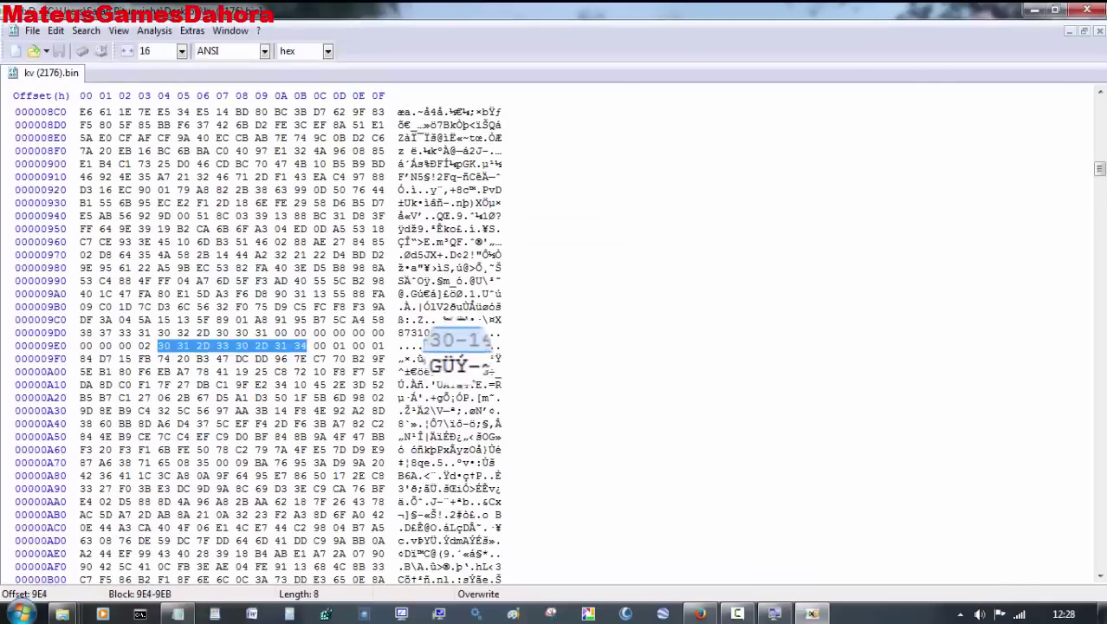
- Append "dps disso vcs vão mudar esses numeros!!" to the note's paragraph, highlighting it briefly, and start a new line
left_click(177, 612)
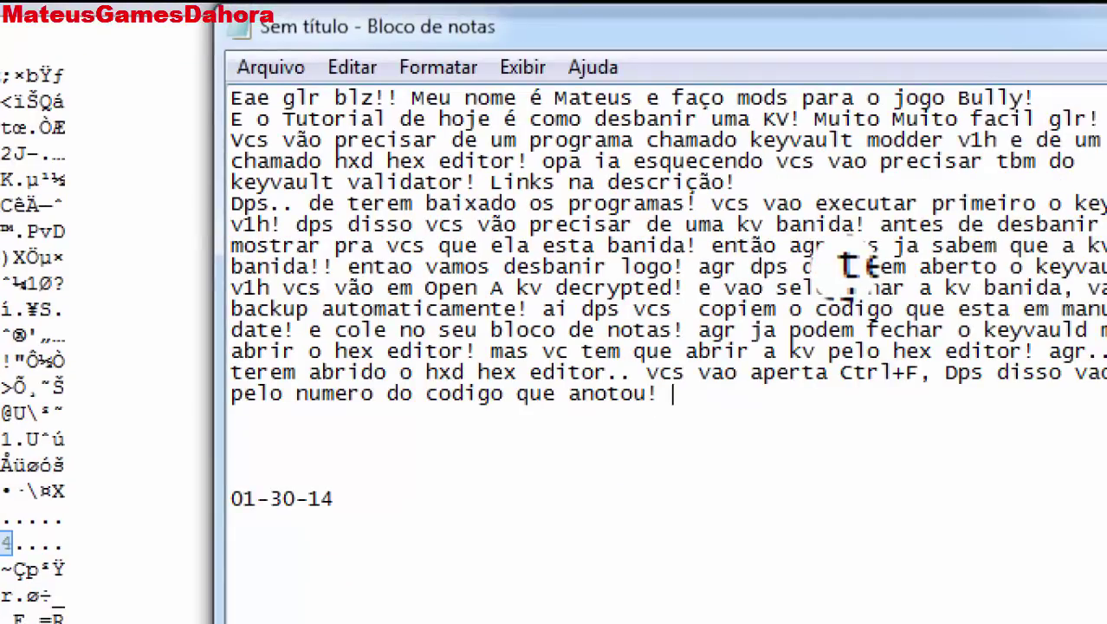
type("dps d")
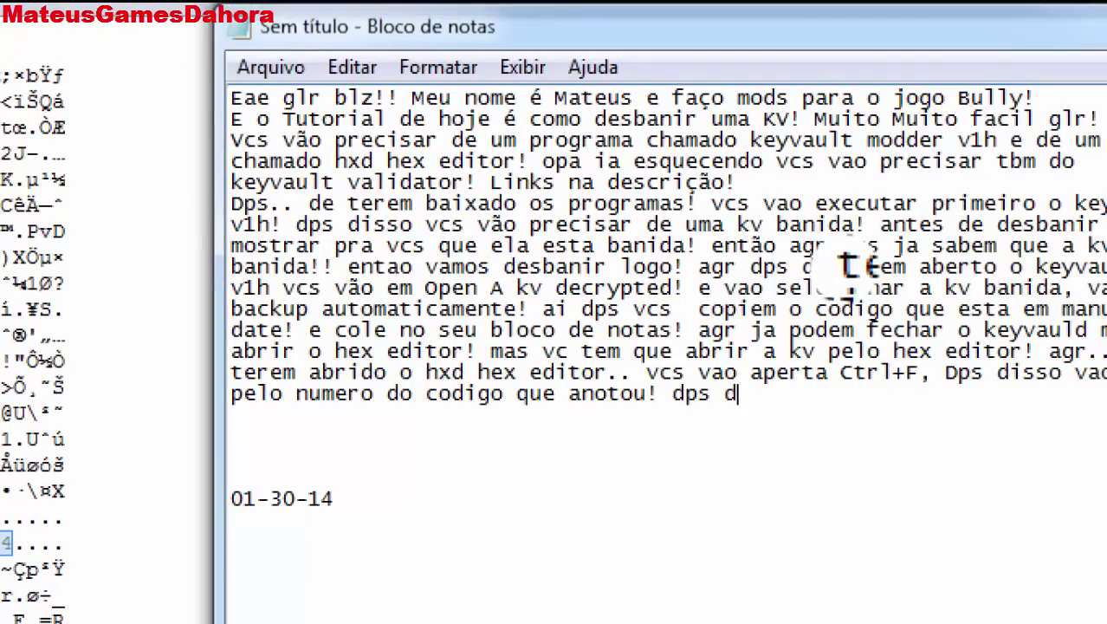
type("isso vcs vão mudar e")
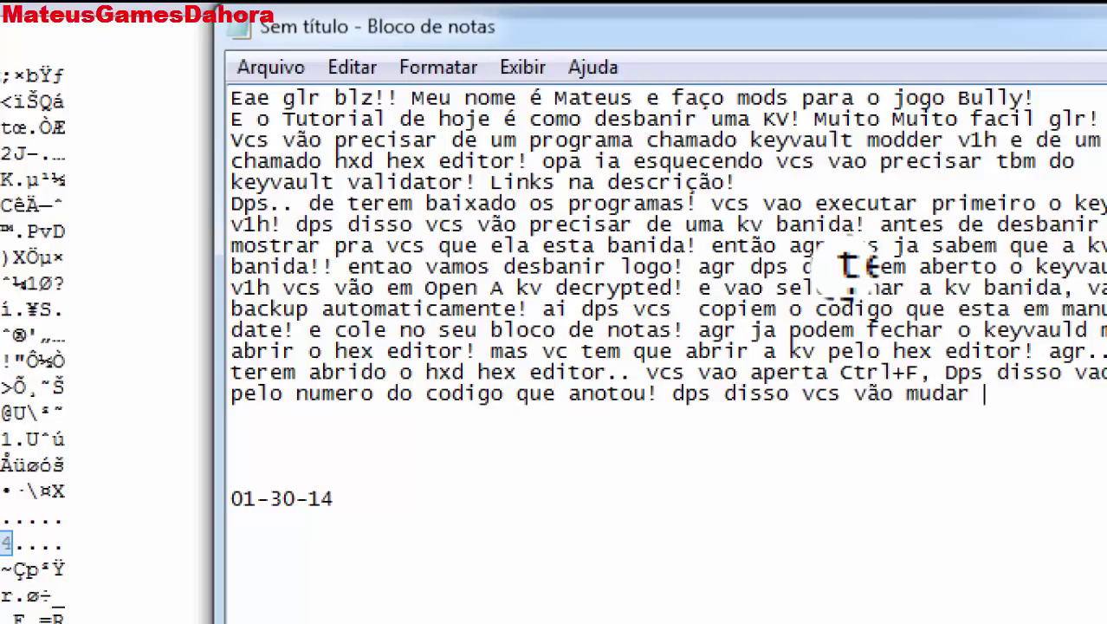
type("sses numeros")
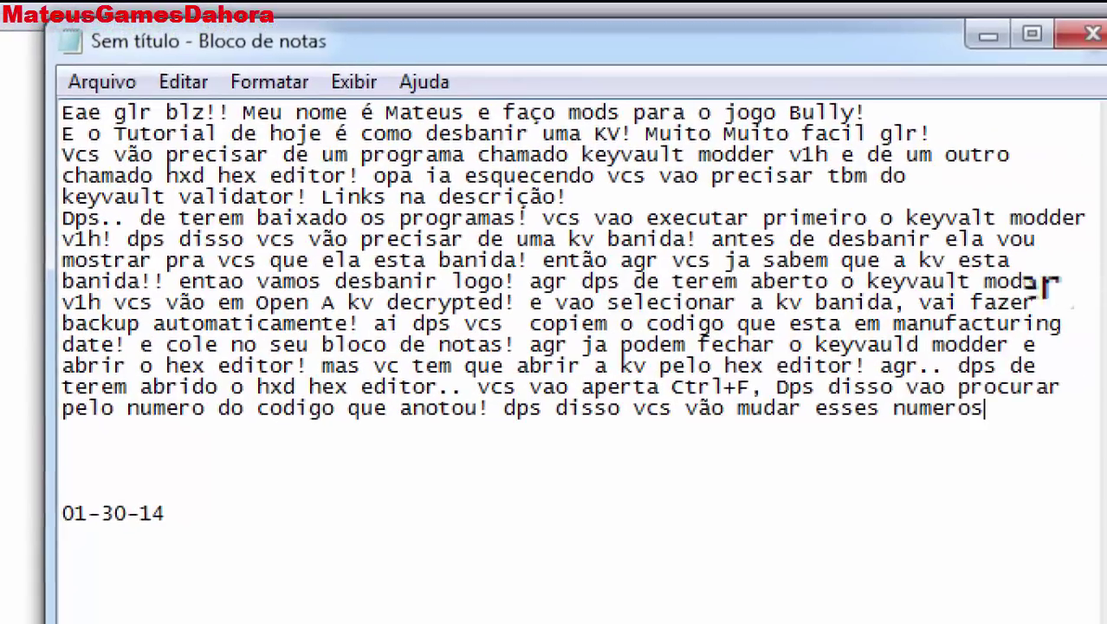
left_click_drag(996, 403, 619, 403)
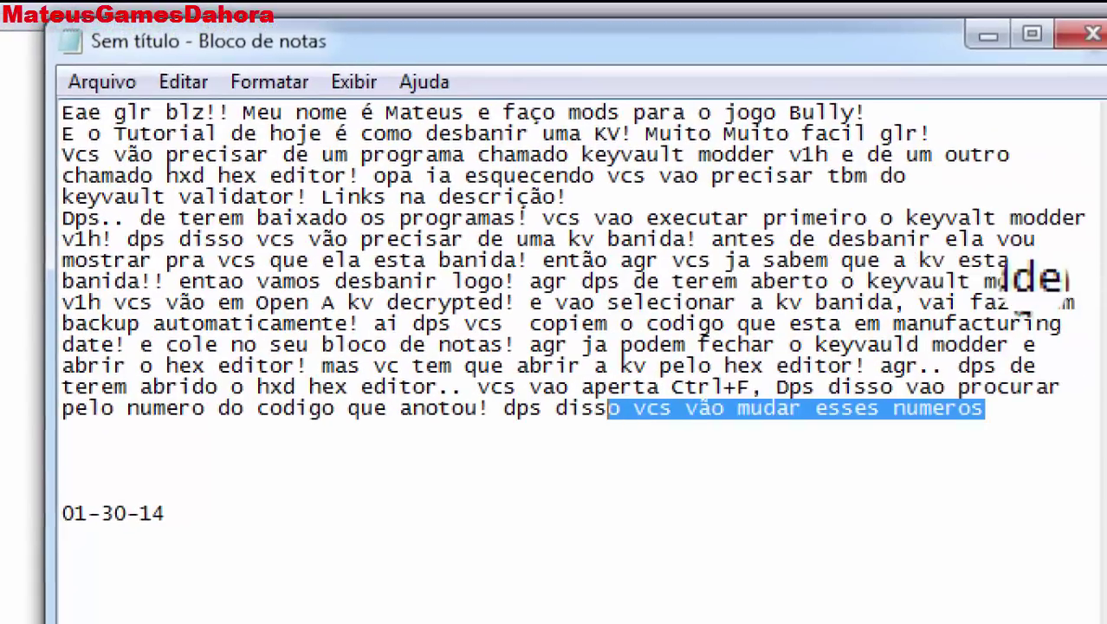
key("End")
type("!")
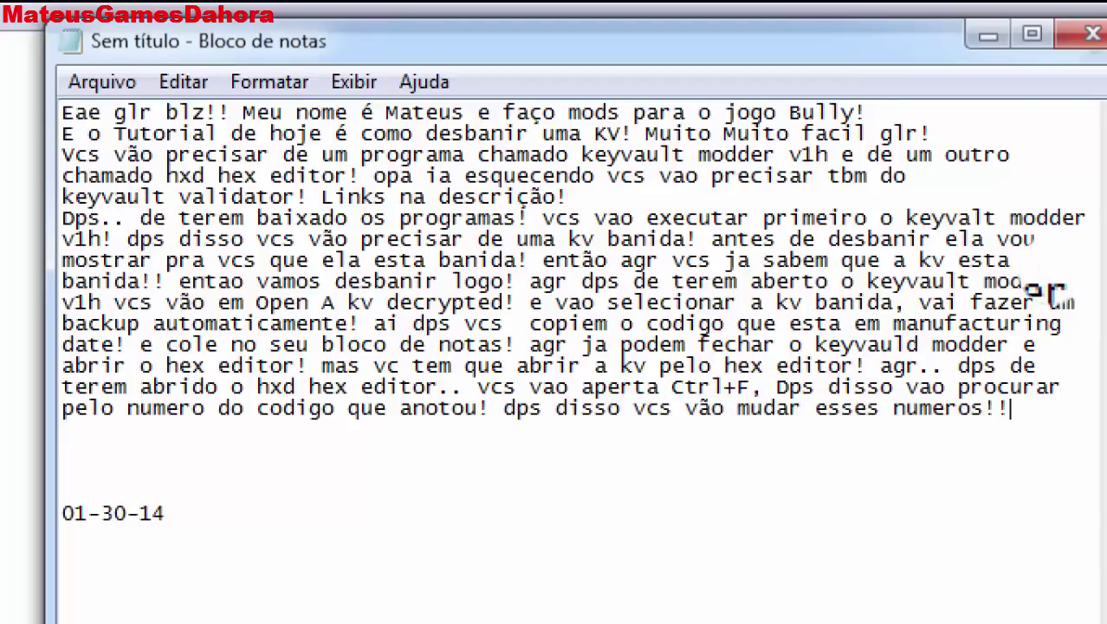
key("Return")
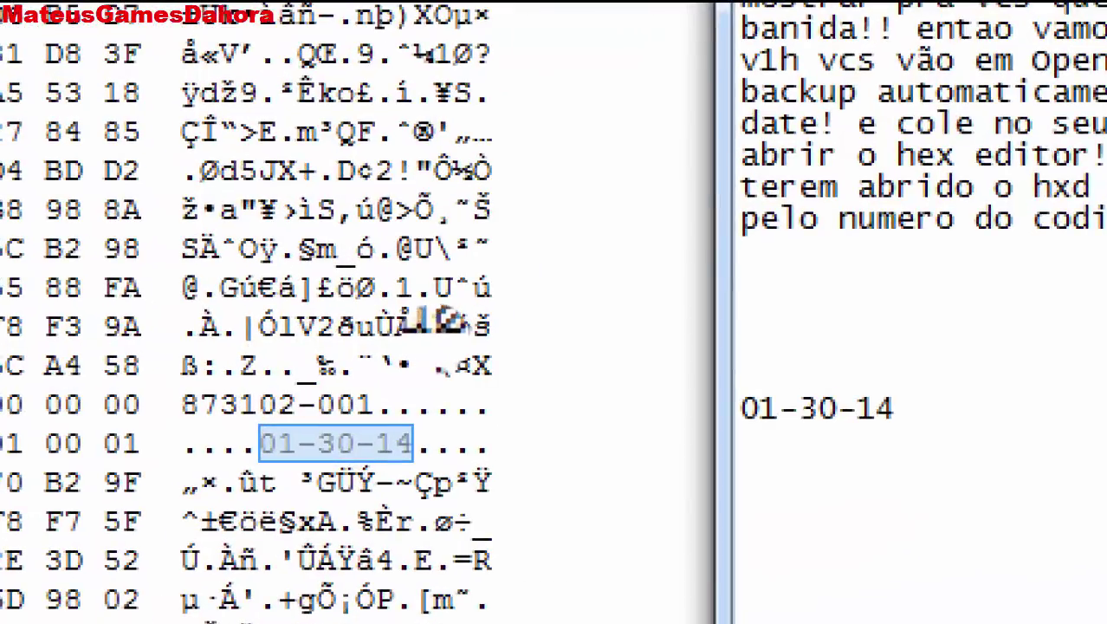
- In HxD's text column, overwrite the first two digits of the found date 01-30-14 with 15
left_click(325, 392)
key("Right")
key("Right")
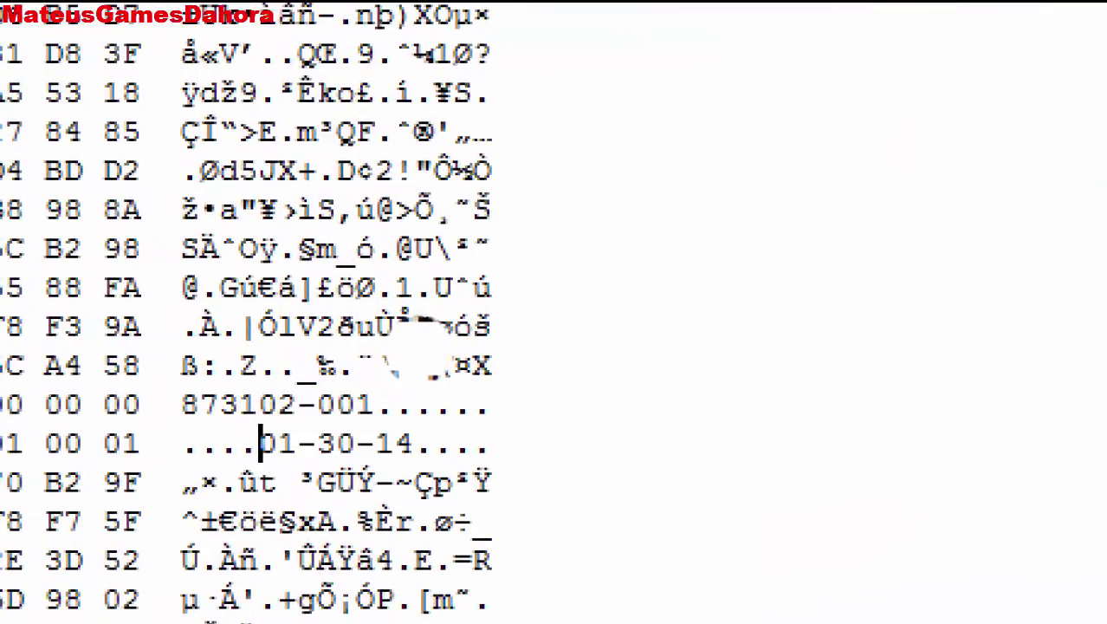
key("Left")
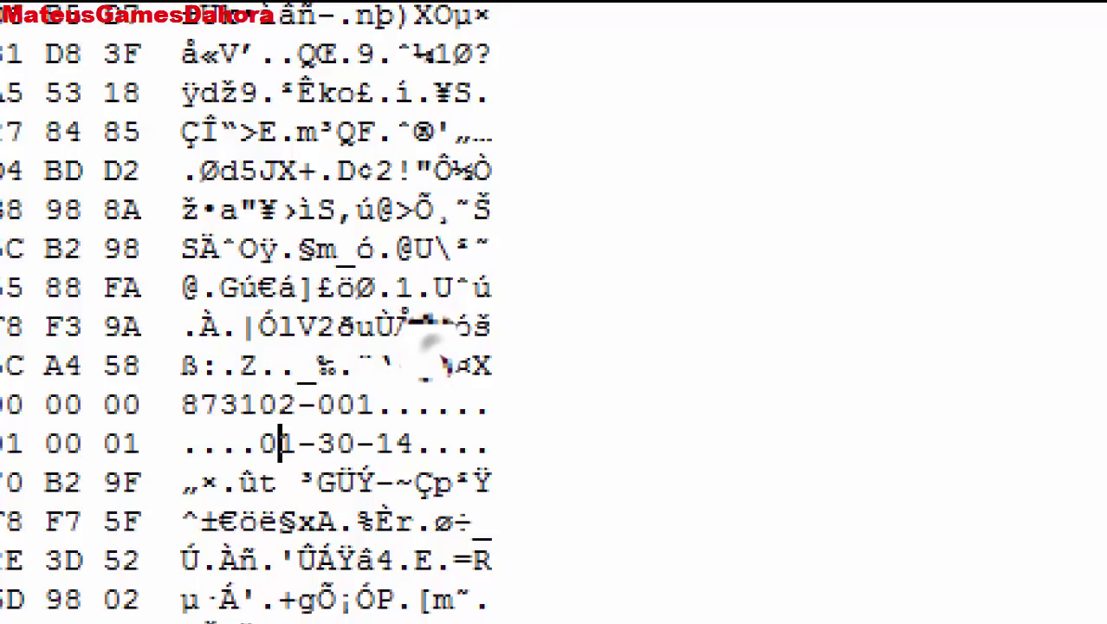
key("shift+Right")
type("15")
- Overwrite the middle pair of the date's digits with 78 and the last pair with 92
left_click(337, 443)
double_click(337, 443)
key("Right")
key("Left")
key("Left")
key("Left")
key("Left")
key("Left")
key("shift+Right")
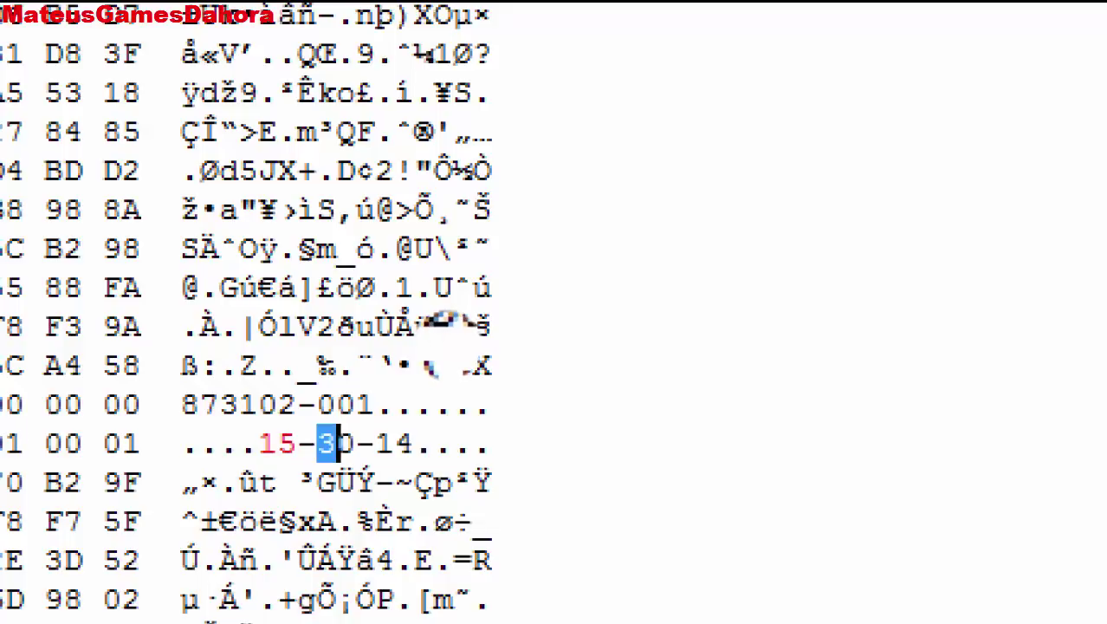
type("78")
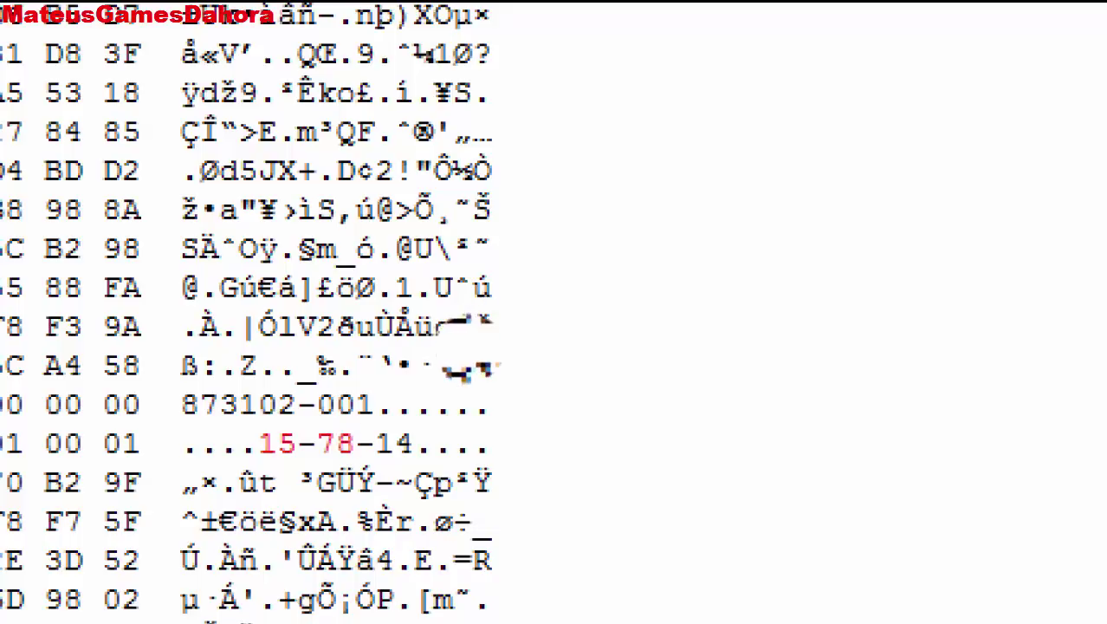
key("Right")
type("9")
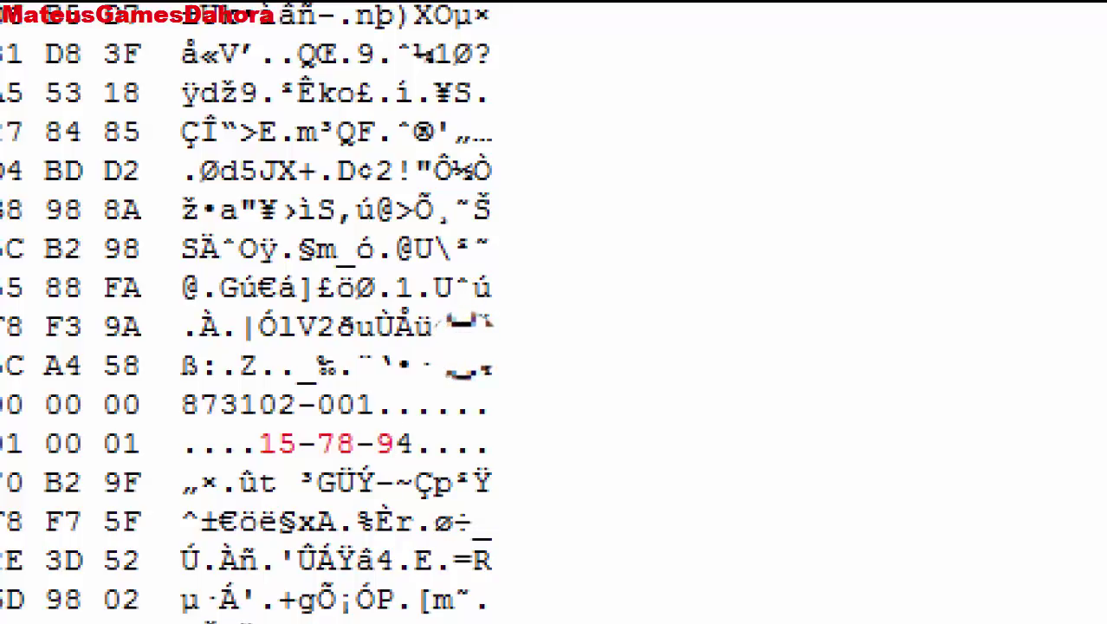
type("2")
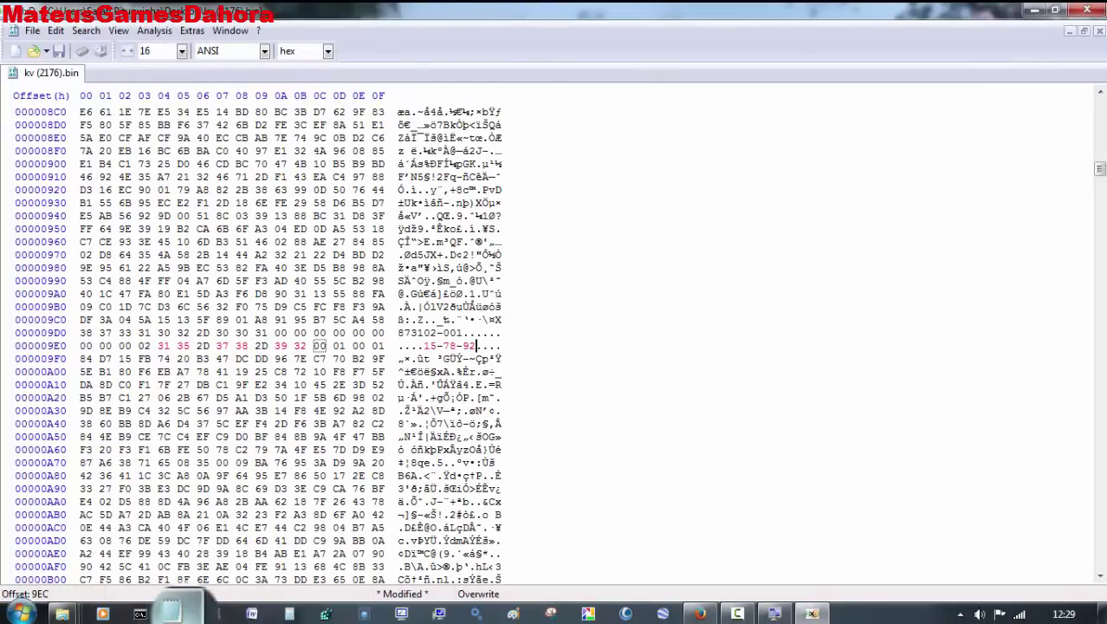
- Append "e vao dar um Save!" to the note and save the modified kv (2176).bin in HxD
left_click(180, 613)
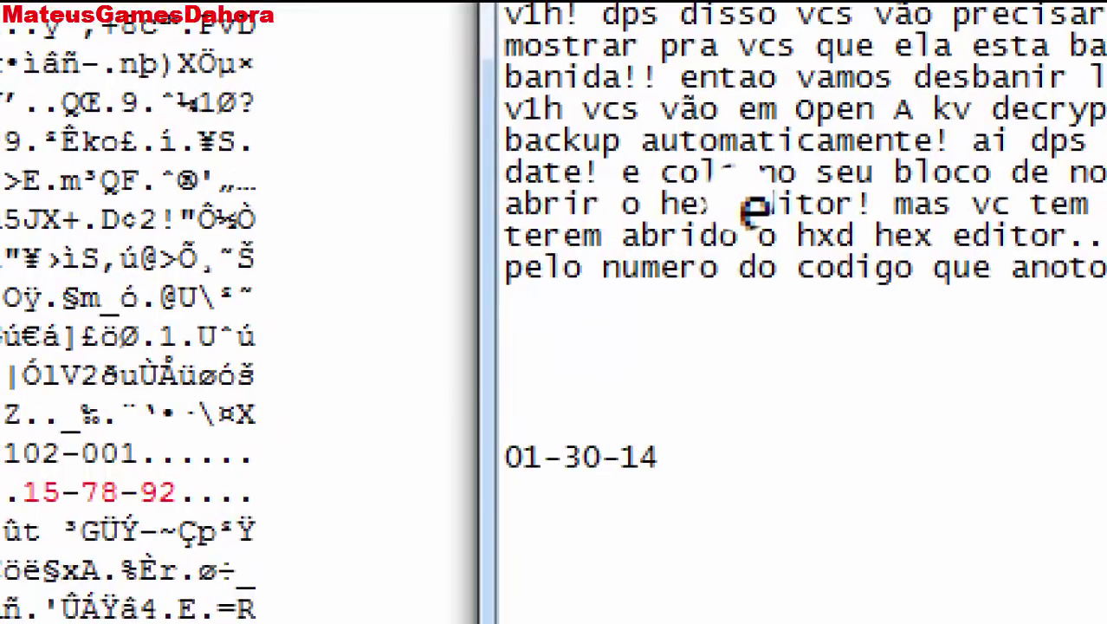
type("e vao dar um ")
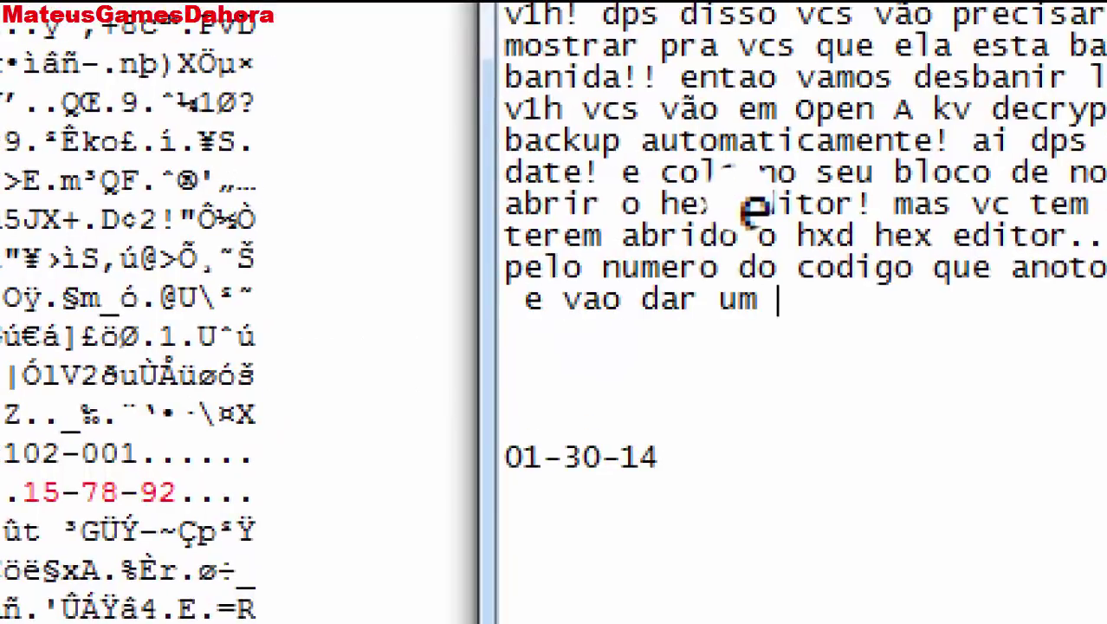
type("Save!")
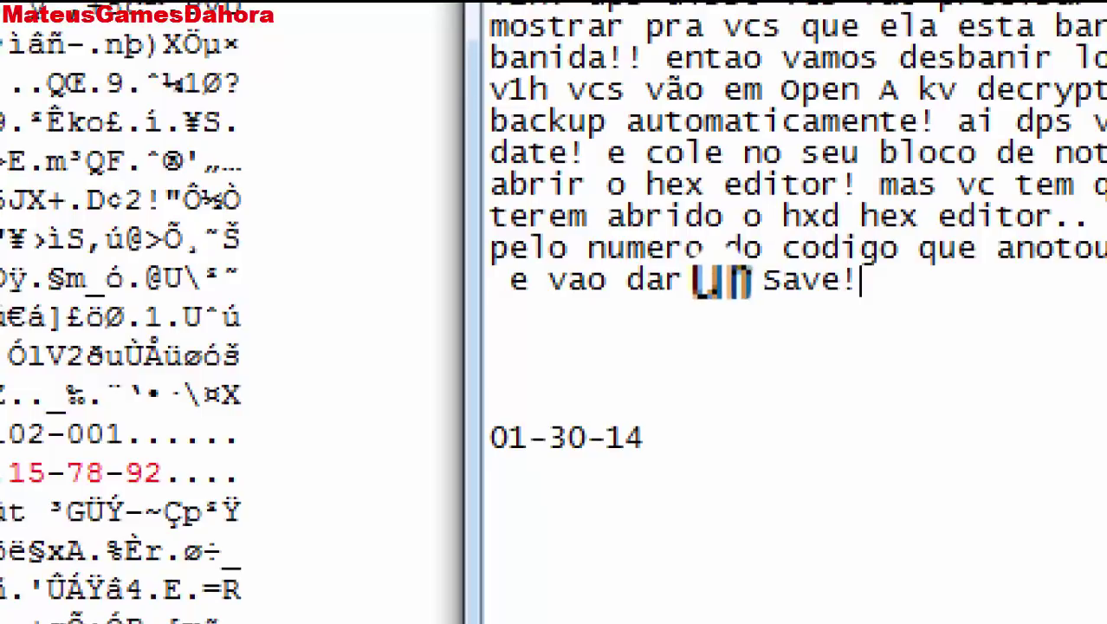
key("Return")
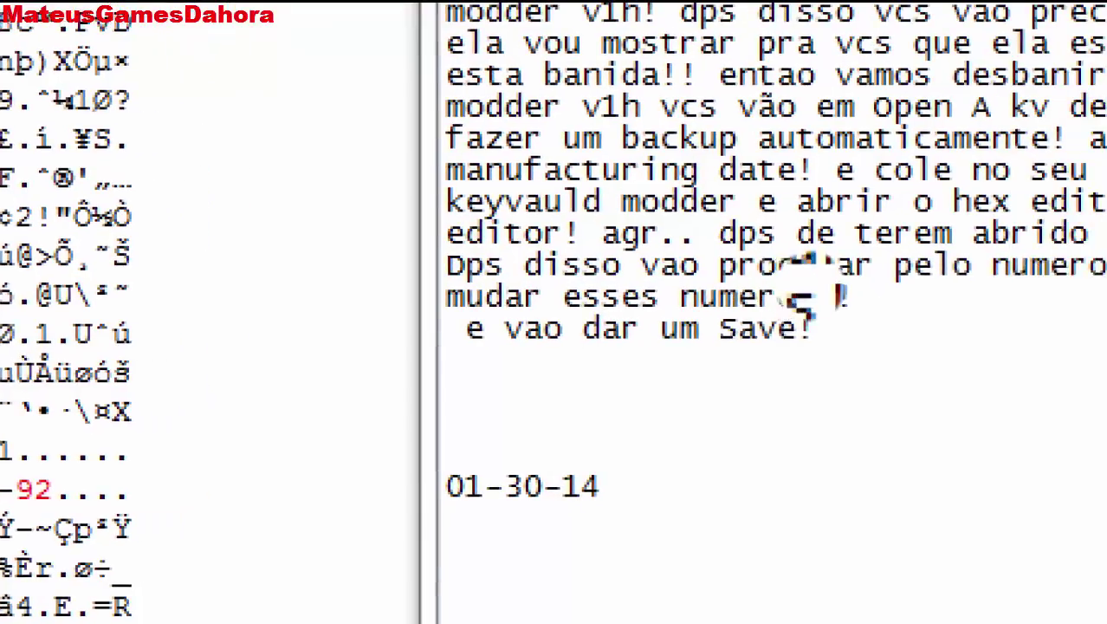
key("ctrl+z")
key("ctrl+z")
key("Right")
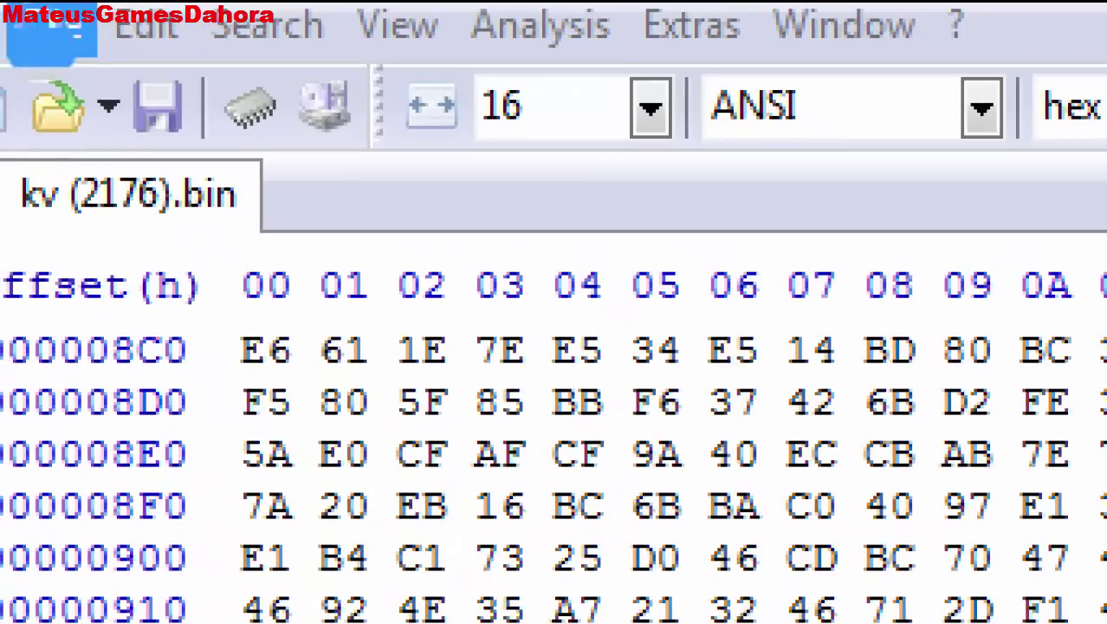
left_click(85, 67)
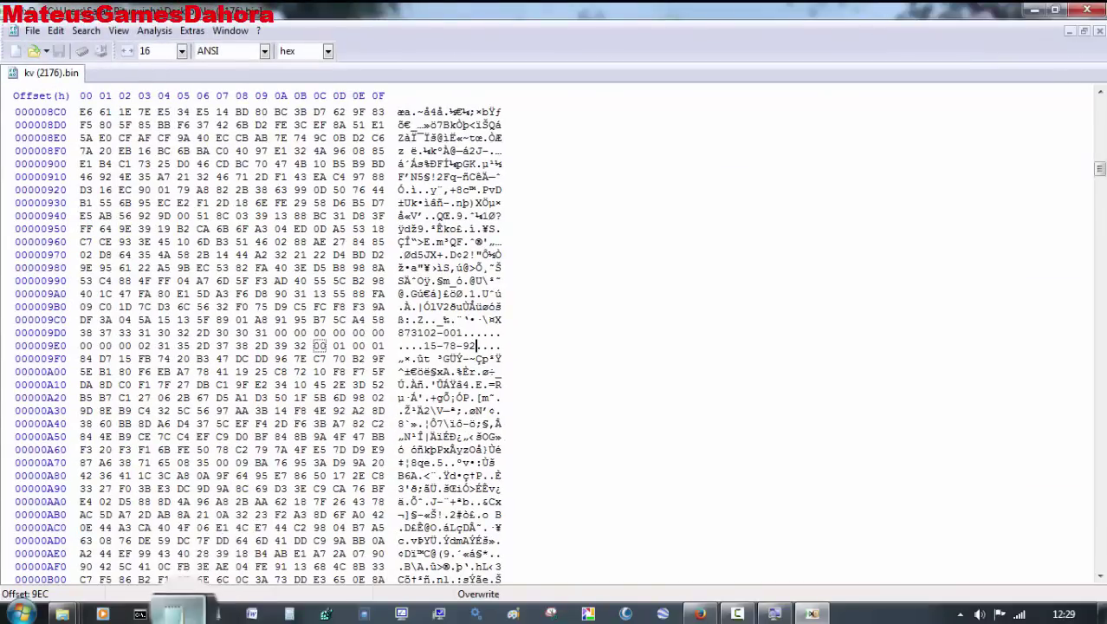
- Continue the note's last line with "agr vcs fecha o hxd hex editor" and close HxD
left_click(177, 613)
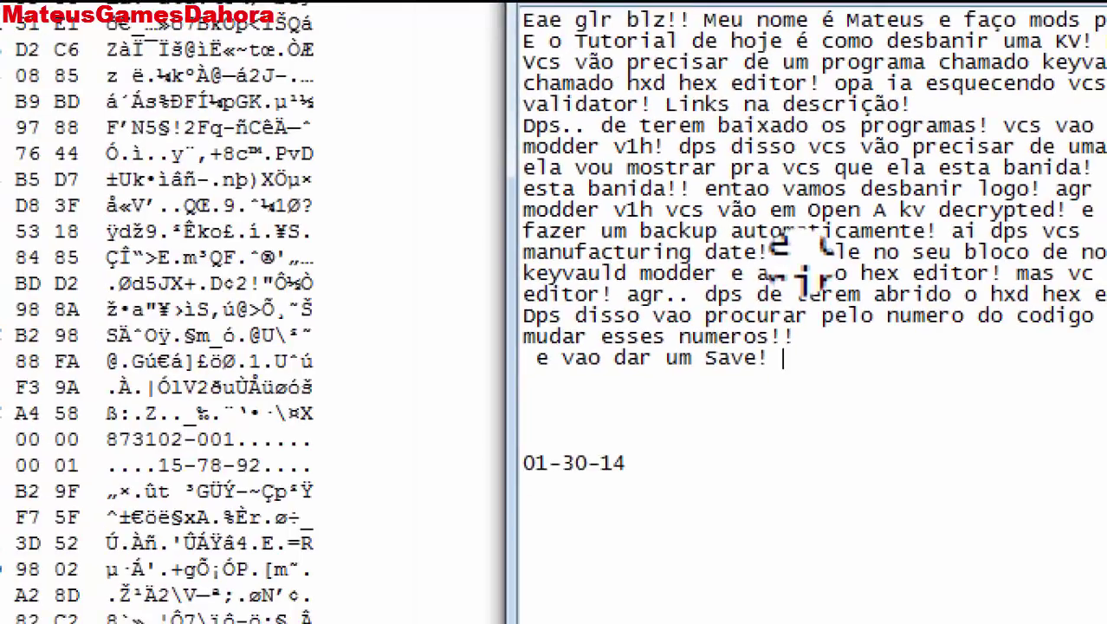
type("agr vcs")
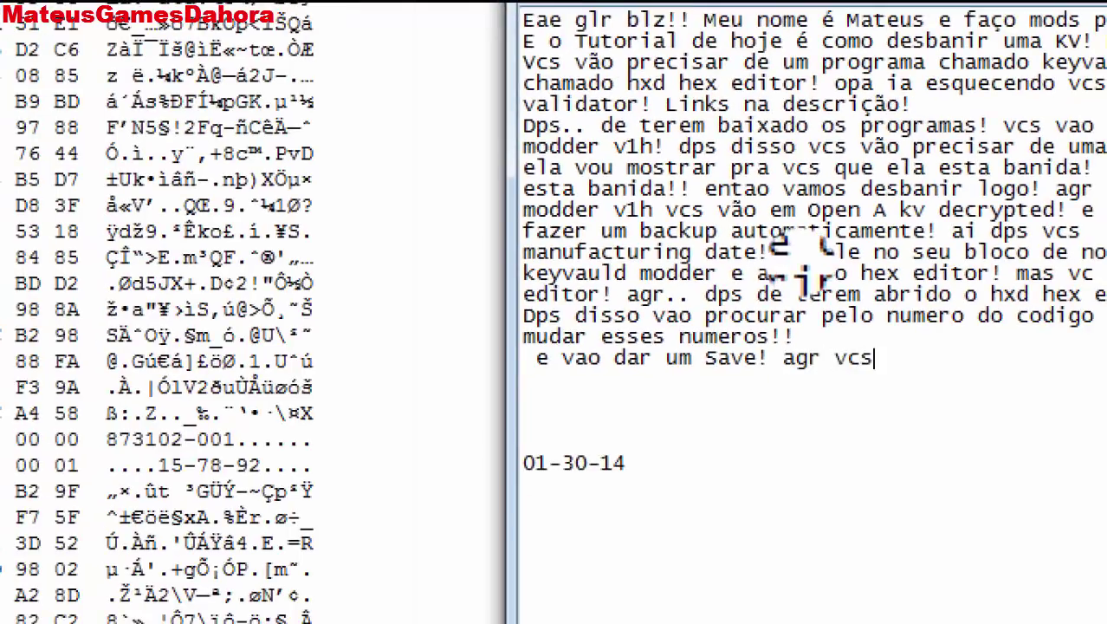
type(" fecha o hxd hex")
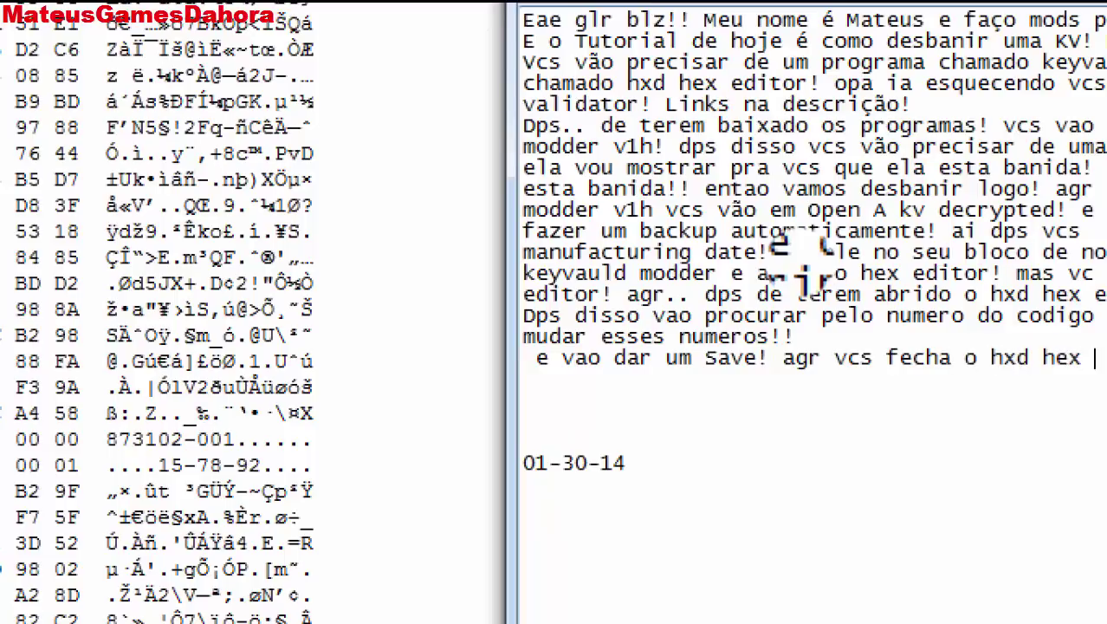
type(" editor")
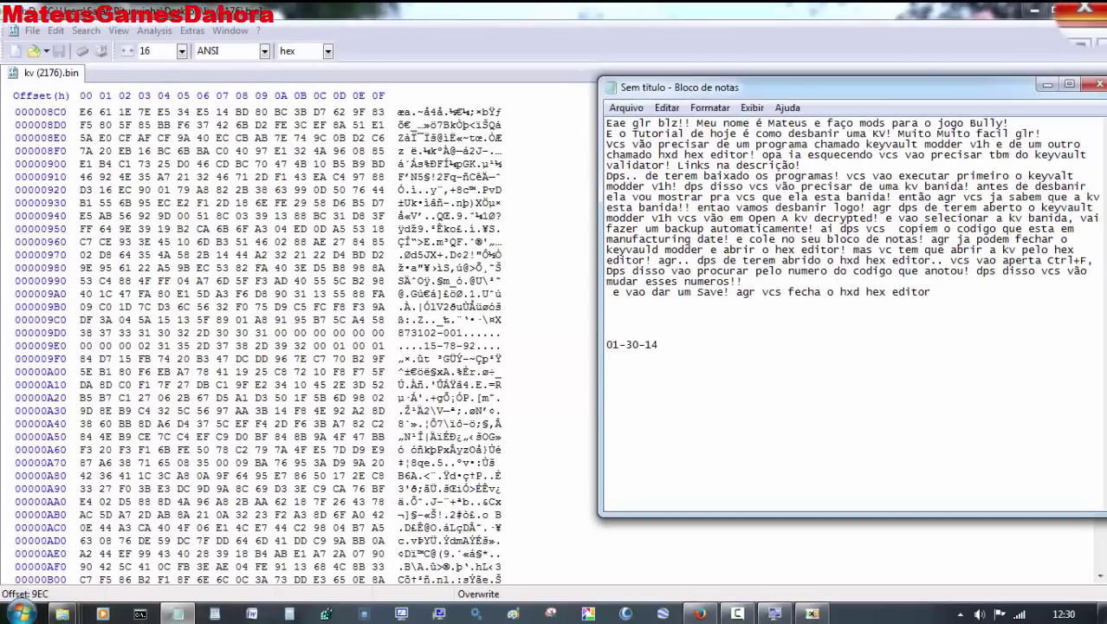
left_click(1083, 12)
key("alt+F4")
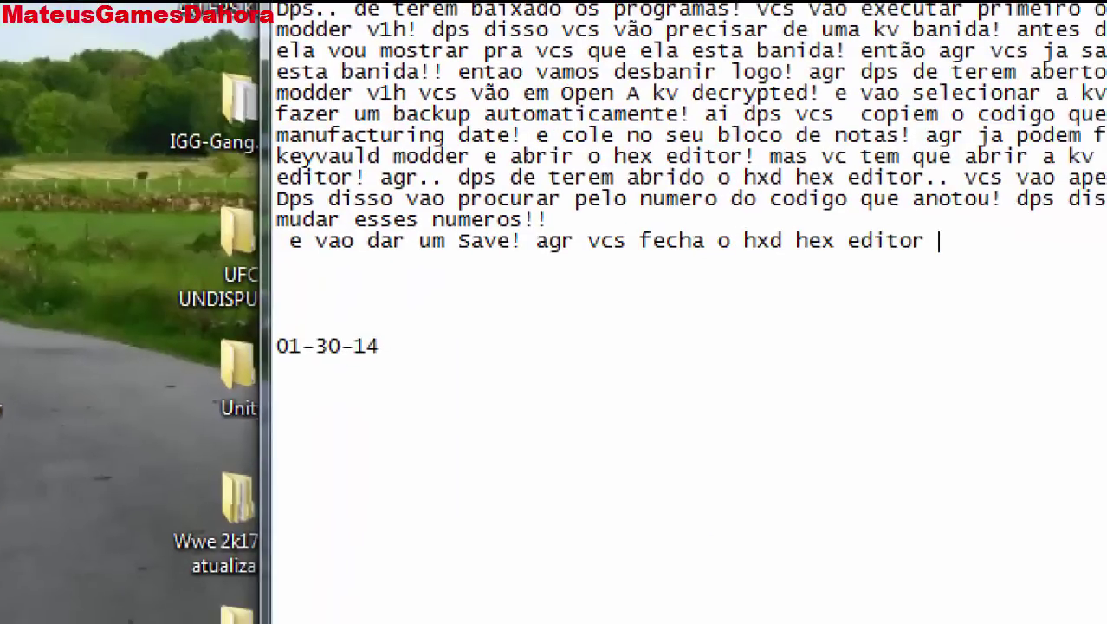
type("abrem")
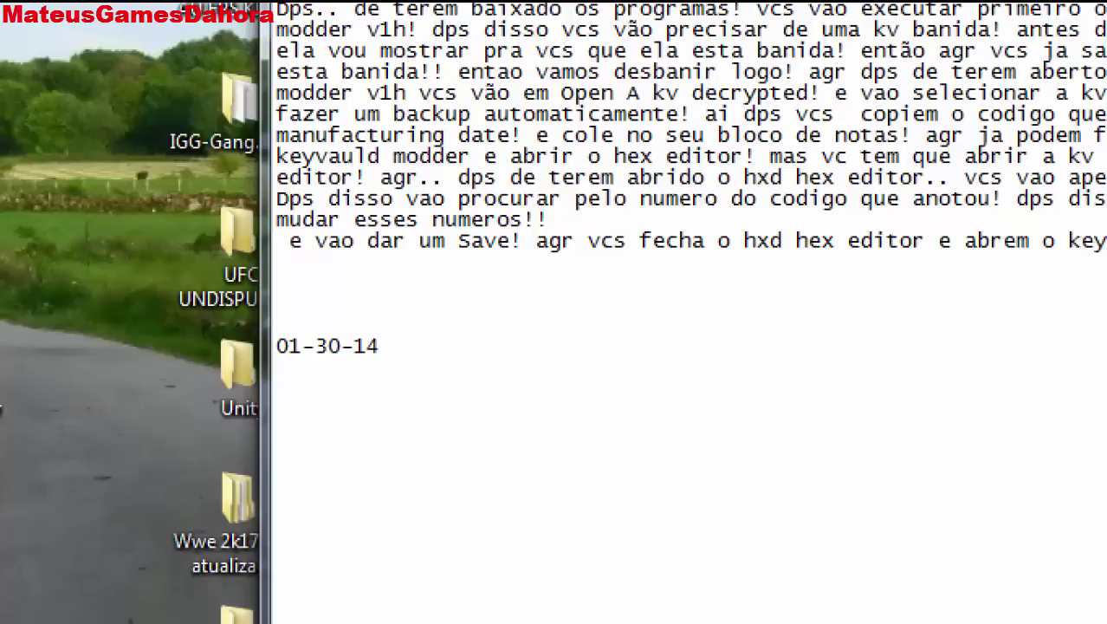
type("o keyvault validar")
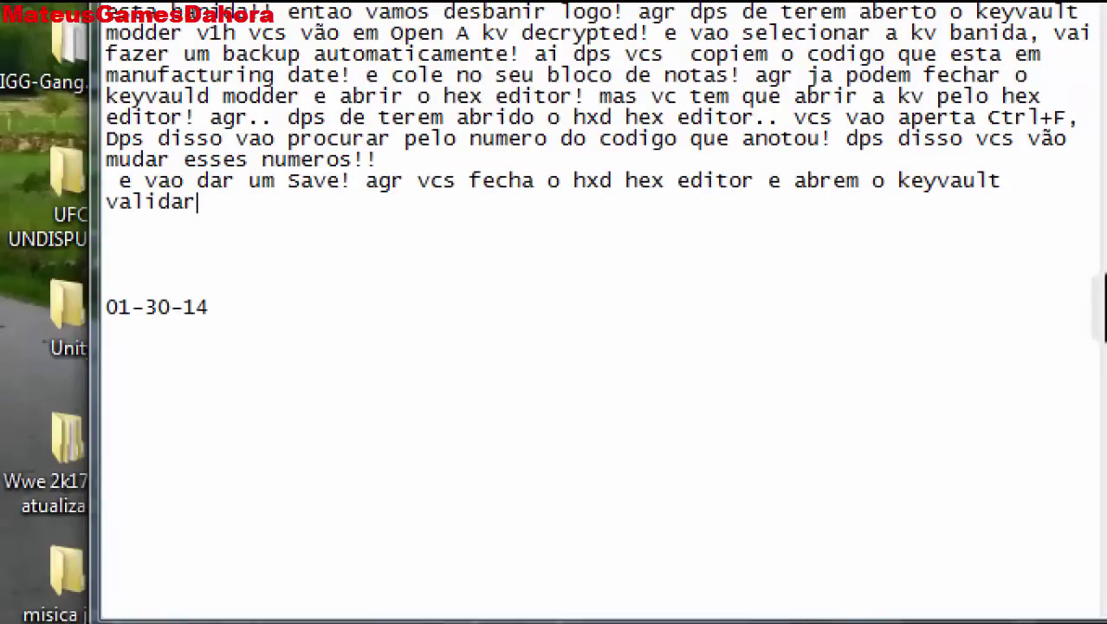
key("BackSpace")
type("tor")
key("BackSpace")
key("BackSpace")
key("BackSpace")
key("BackSpace")
key("BackSpace")
key("BackSpace")
key("BackSpace")
key("BackSpace")
key("BackSpace")
key("BackSpace")
key("BackSpace")
key("BackSpace")
key("BackSpace")
key("BackSpace")
key("BackSpace")
key("BackSpace")
key("BackSpace")
key("BackSpace")
key("BackSpace")
key("BackSpace")
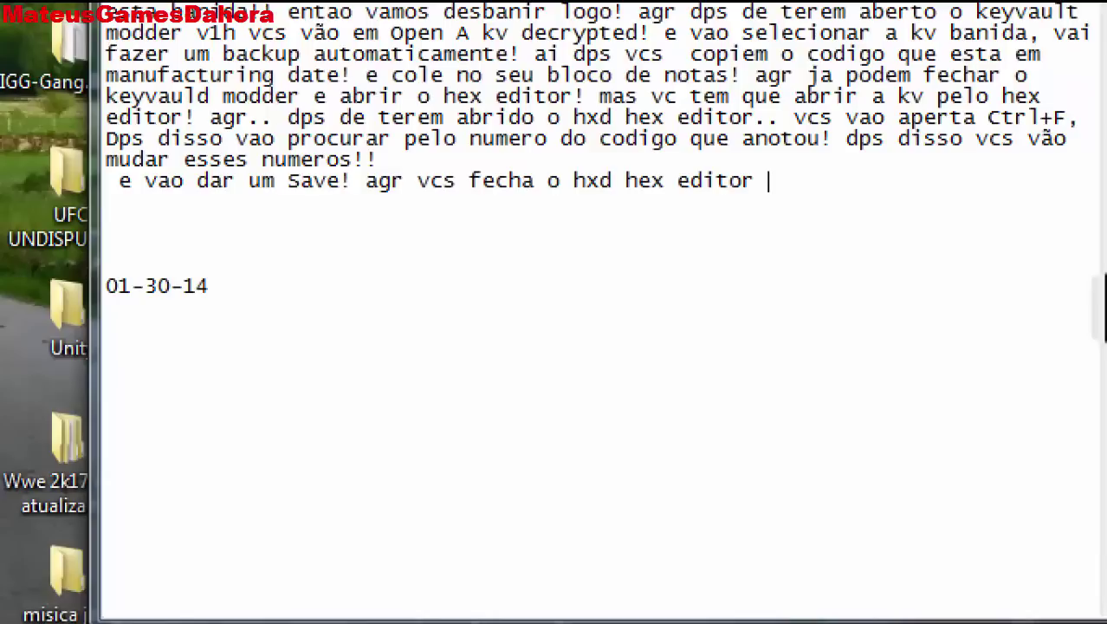
- Continue the note with "e arrastem a kv para a pasta do kvs do keyvault validator!" and highlight the phrase from "arrastem" onward
type("e arrastam")
key("BackSpace")
key("BackSpace")
type("em")
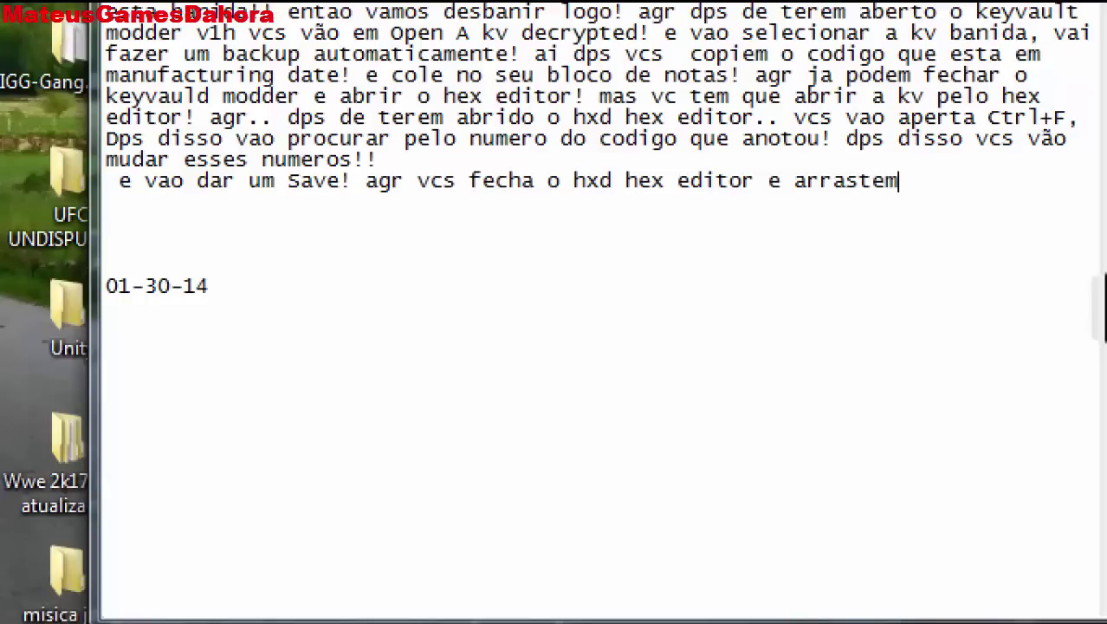
type(" a ")
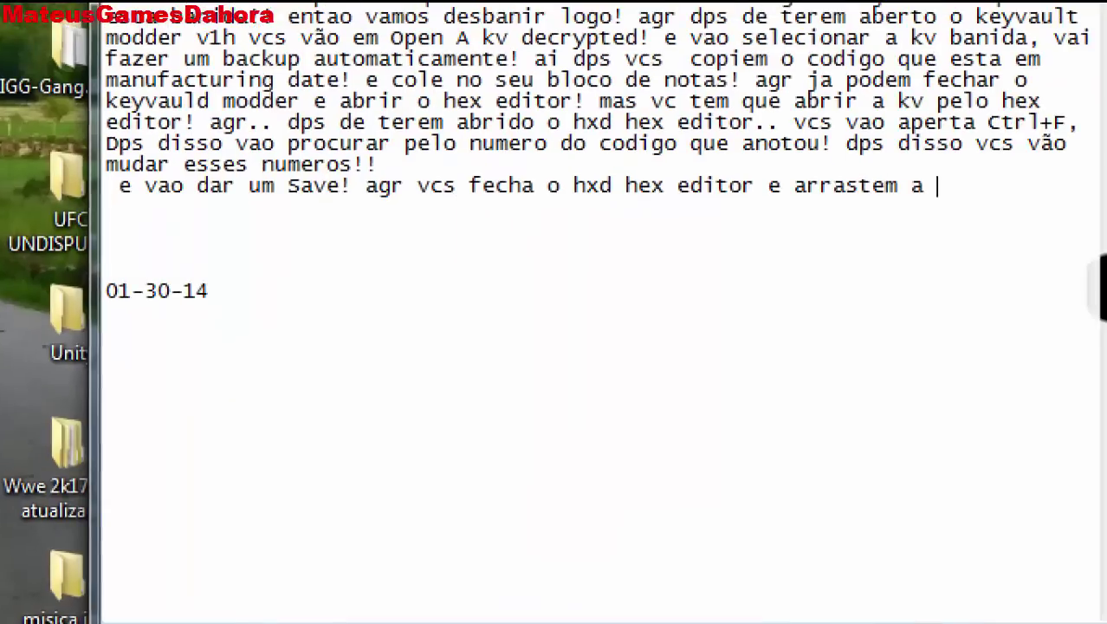
type("kv para")
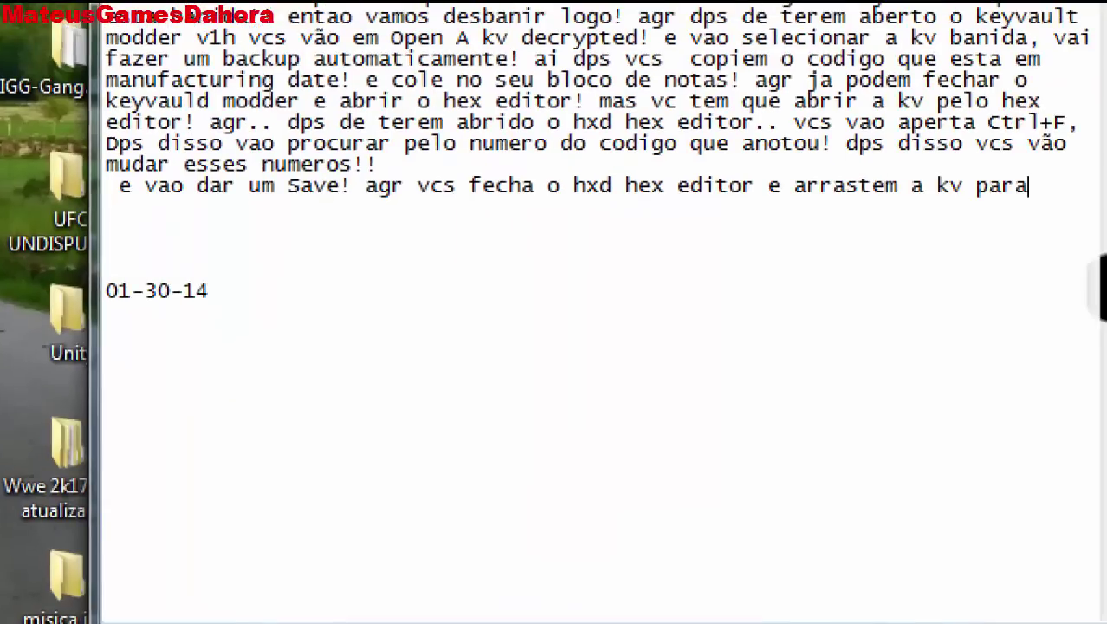
type(" a pasta")
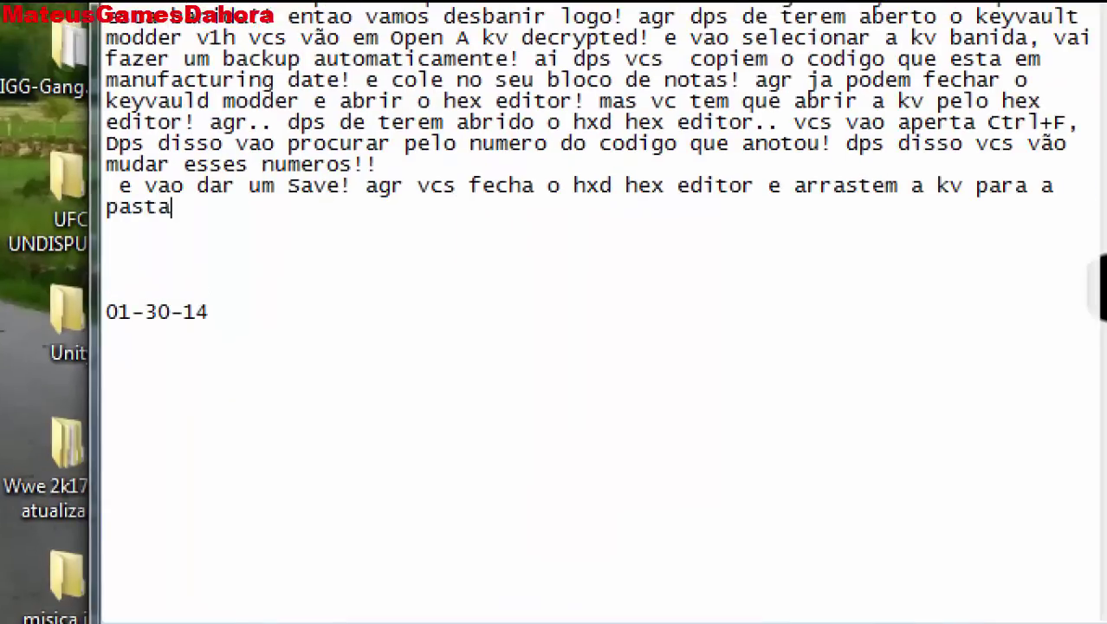
type(" do kvs do keyvault")
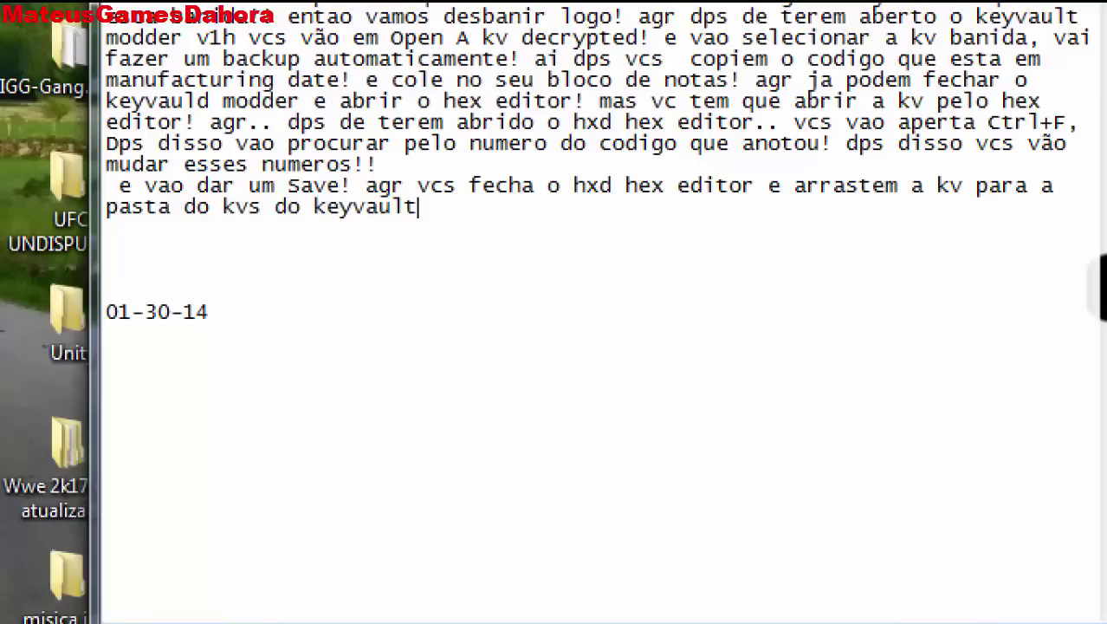
type(" validator!")
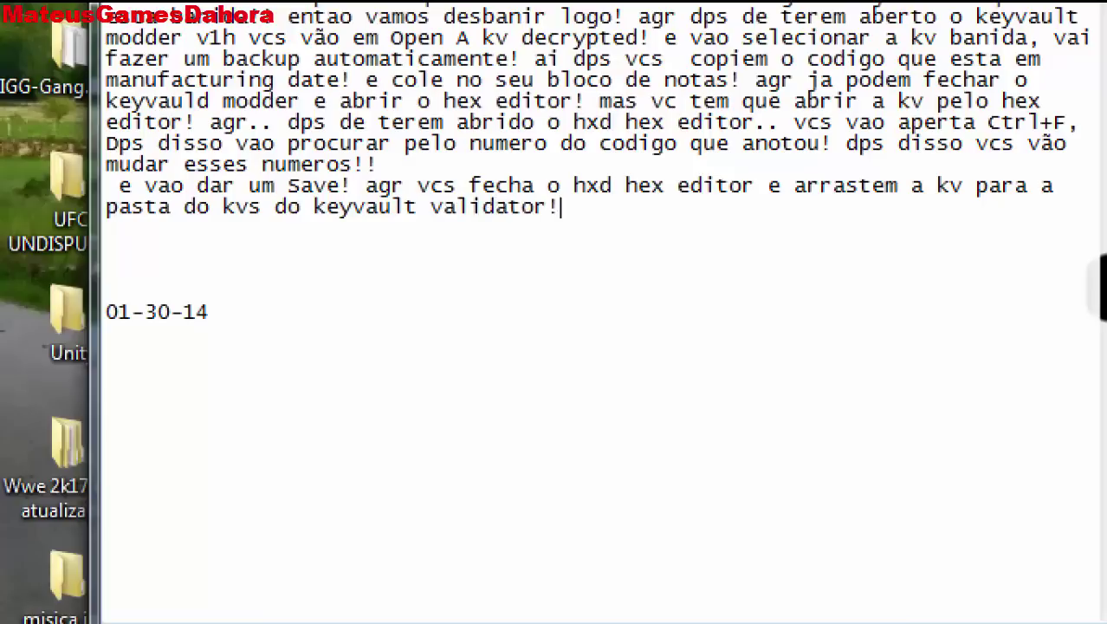
left_click_drag(793, 185, 561, 208)
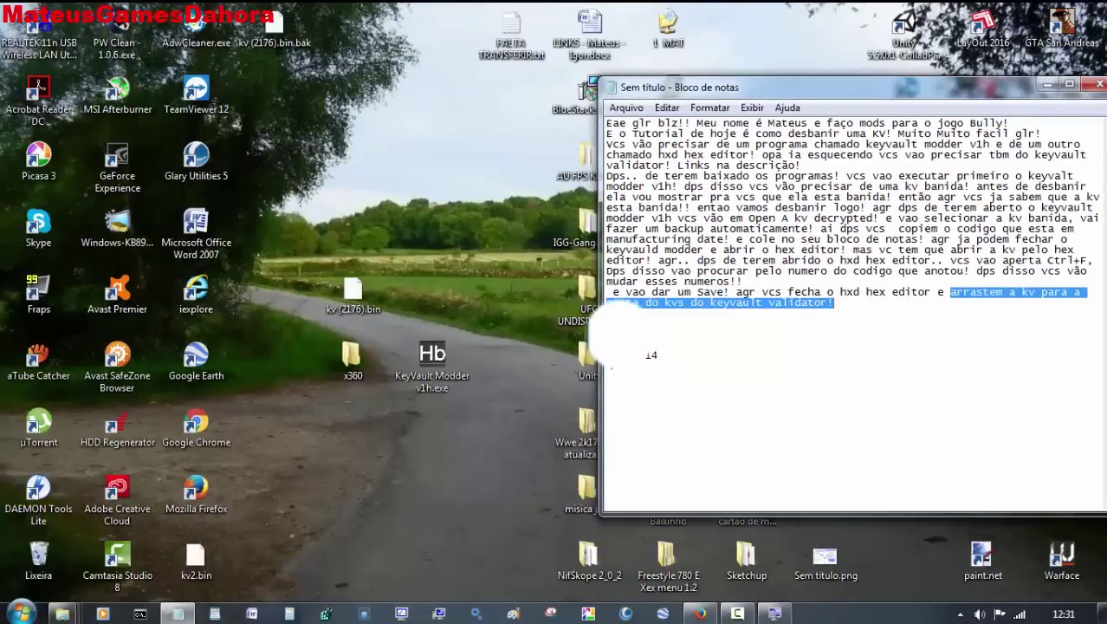
left_click(353, 293)
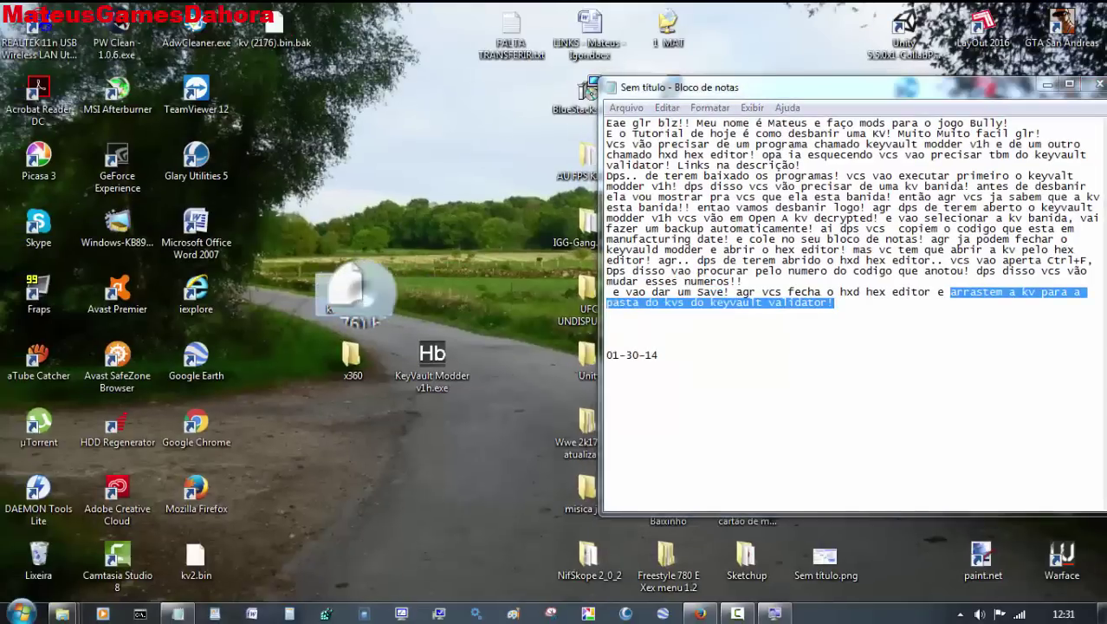
key("super")
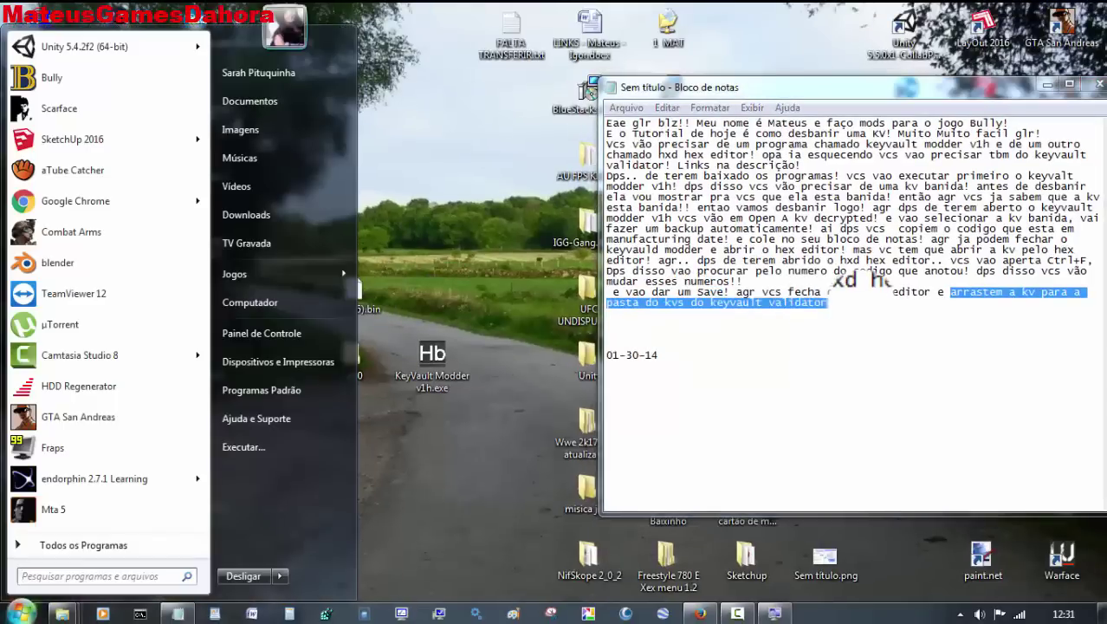
- Append "recorte e cole!" to the end of the note's last sentence and highlight it
left_click(856, 303)
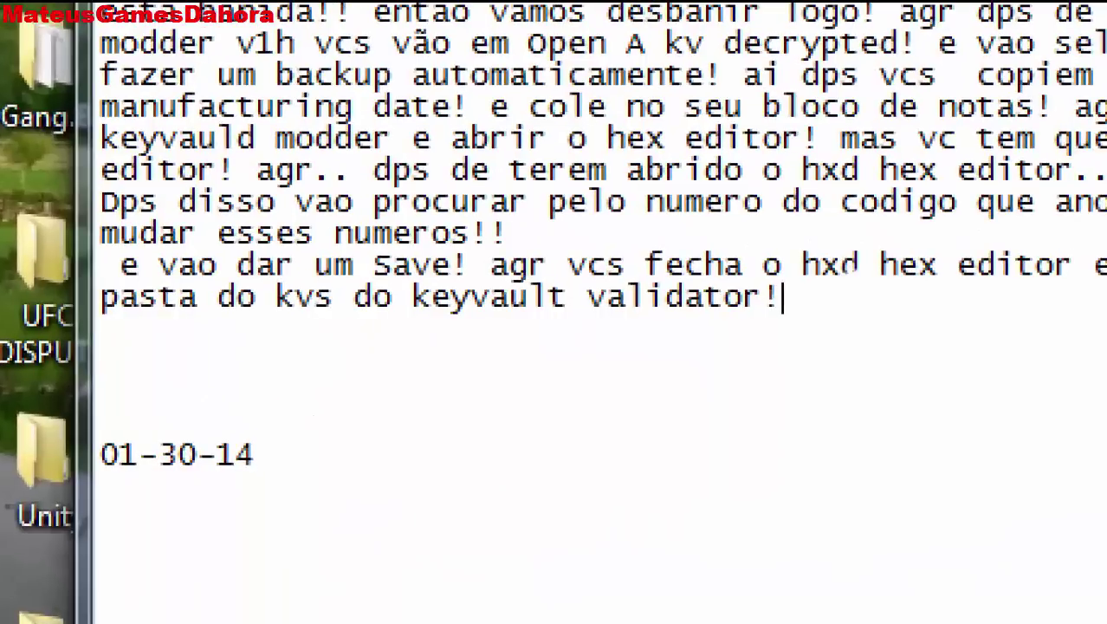
type("c")
type("ecorde")
key("BackSpace")
key("BackSpace")
type("te e ecorte e ")
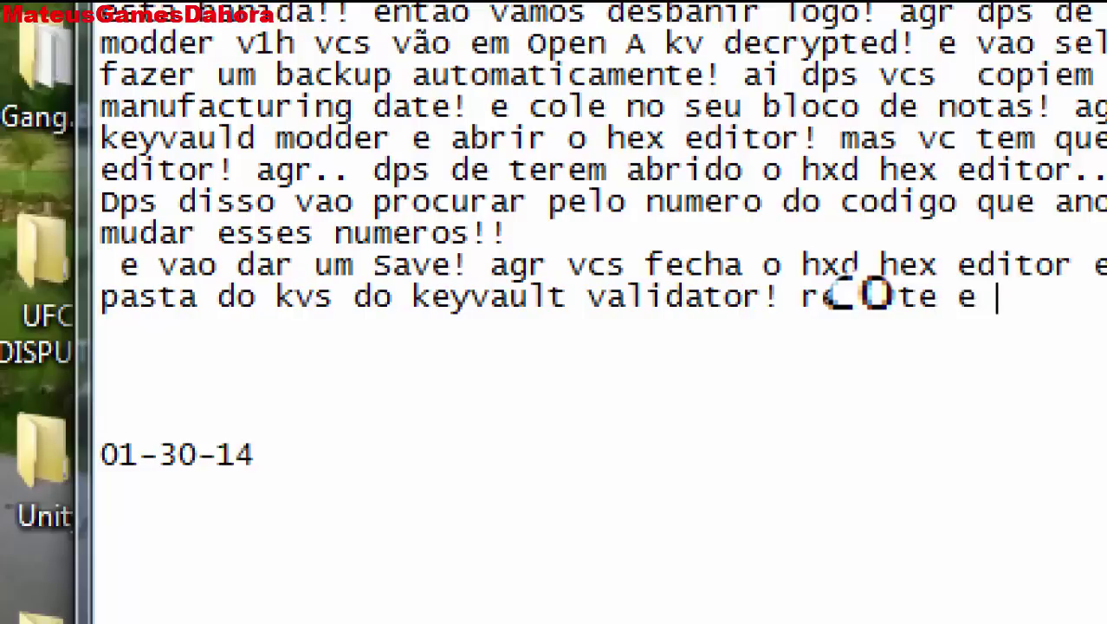
type("cole!")
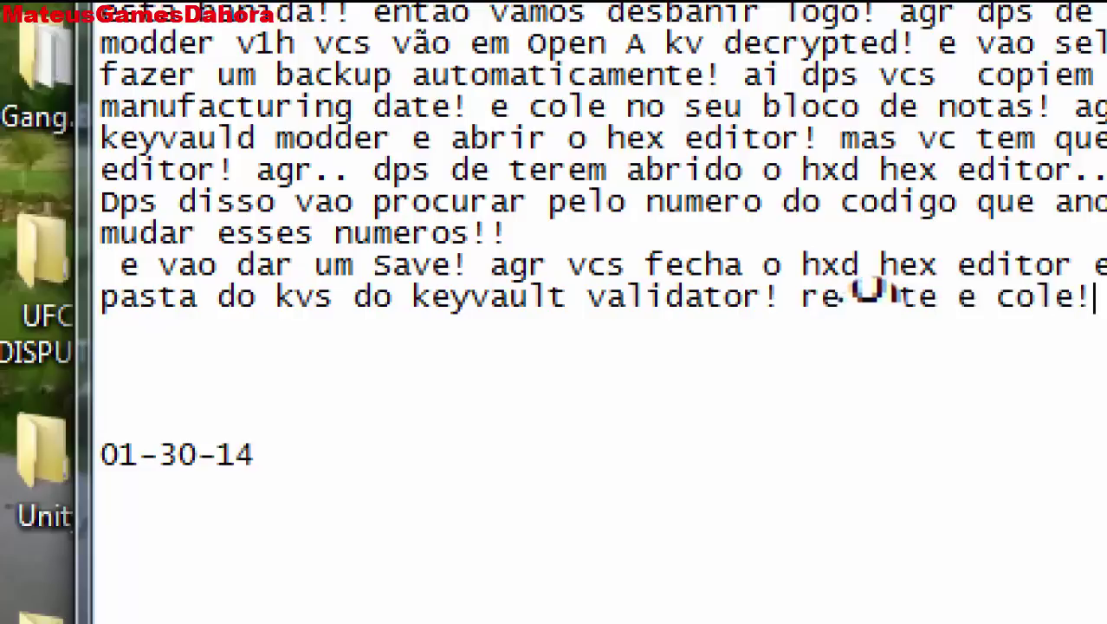
left_click_drag(1076, 265, 1057, 265)
left_click_drag(925, 293, 517, 294)
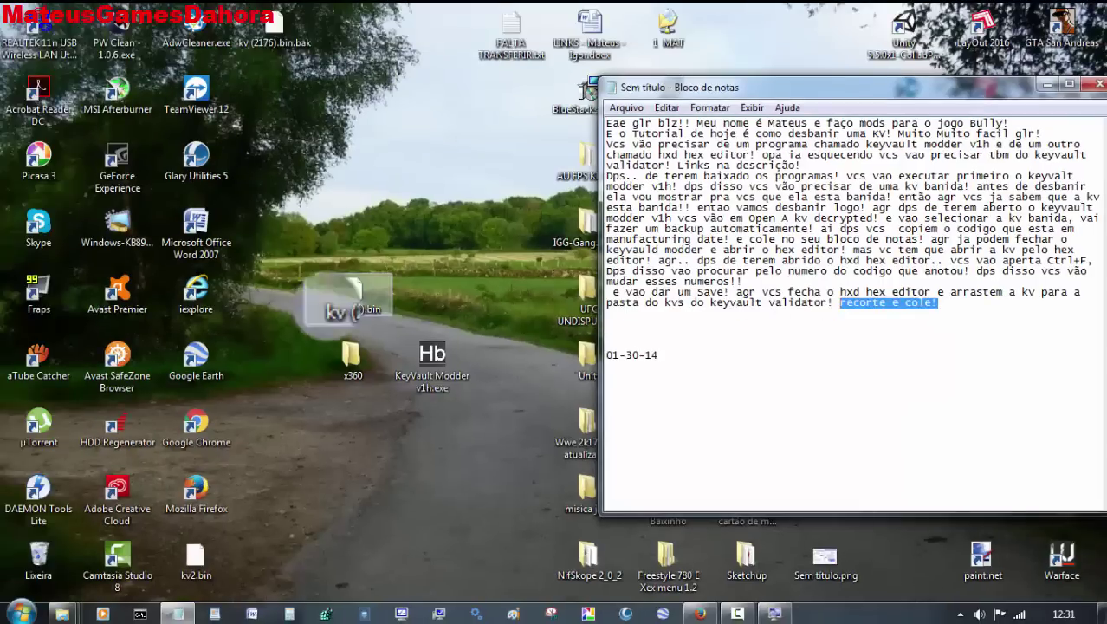
- Move kv (2176).bin from the desktop into the KVs folder inside x360 > Keyvault Validator by cutting and pasting it
left_click_drag(352, 293, 333, 290)
right_click(334, 291)
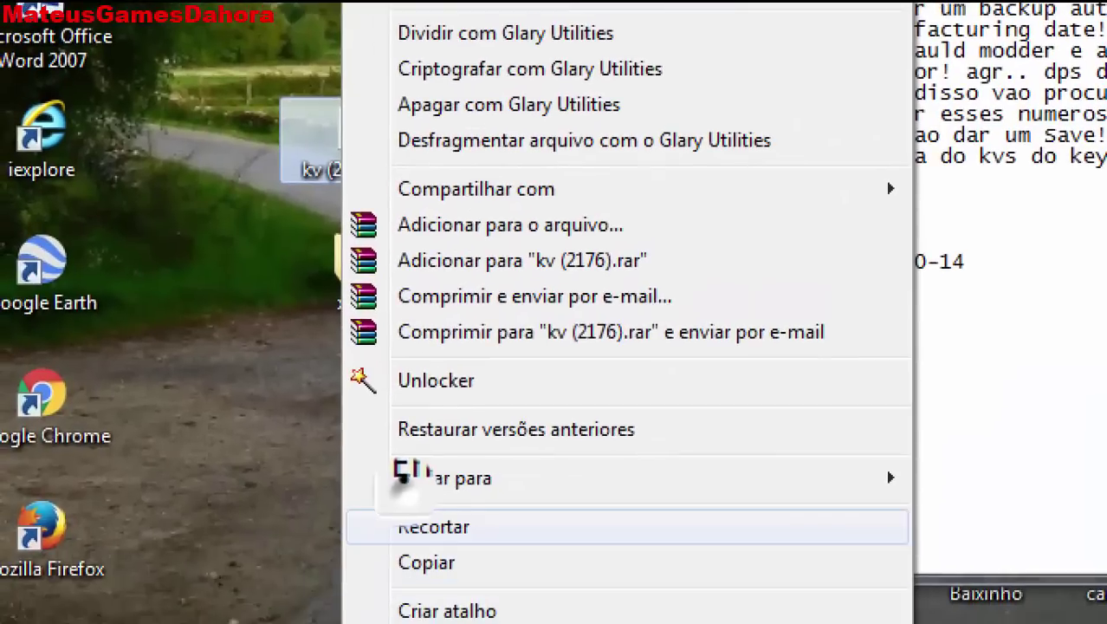
left_click(433, 526)
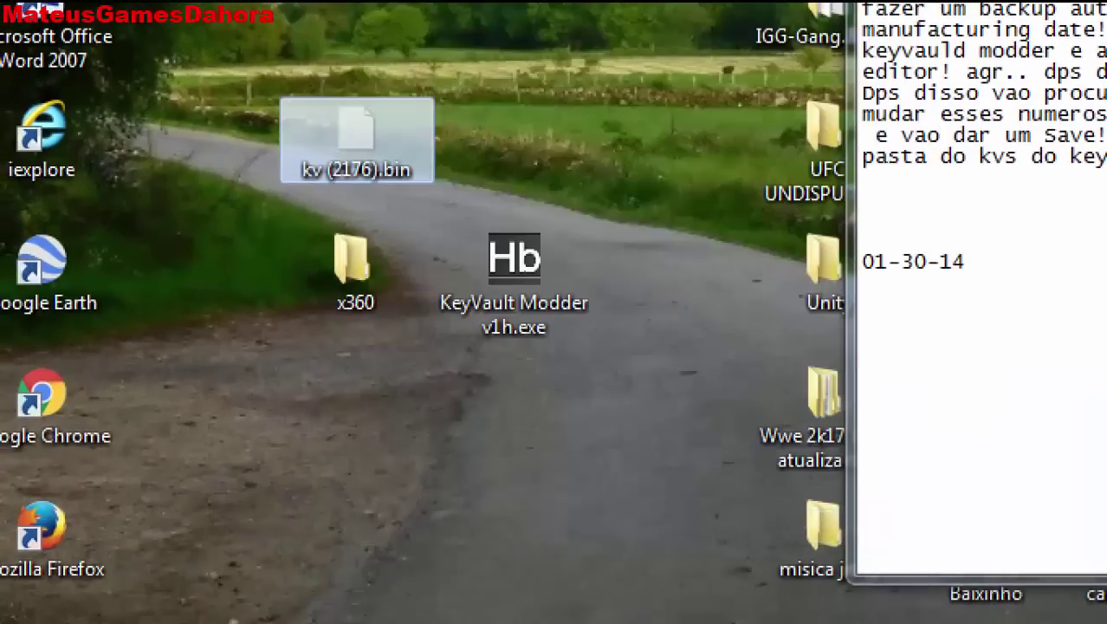
double_click(355, 278)
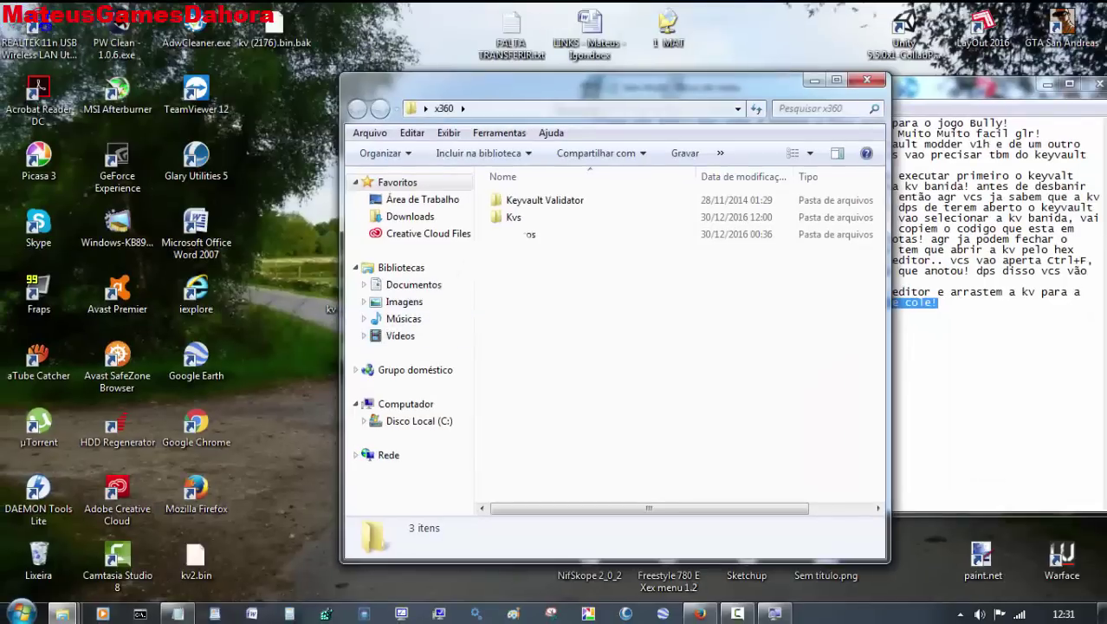
left_click(551, 200)
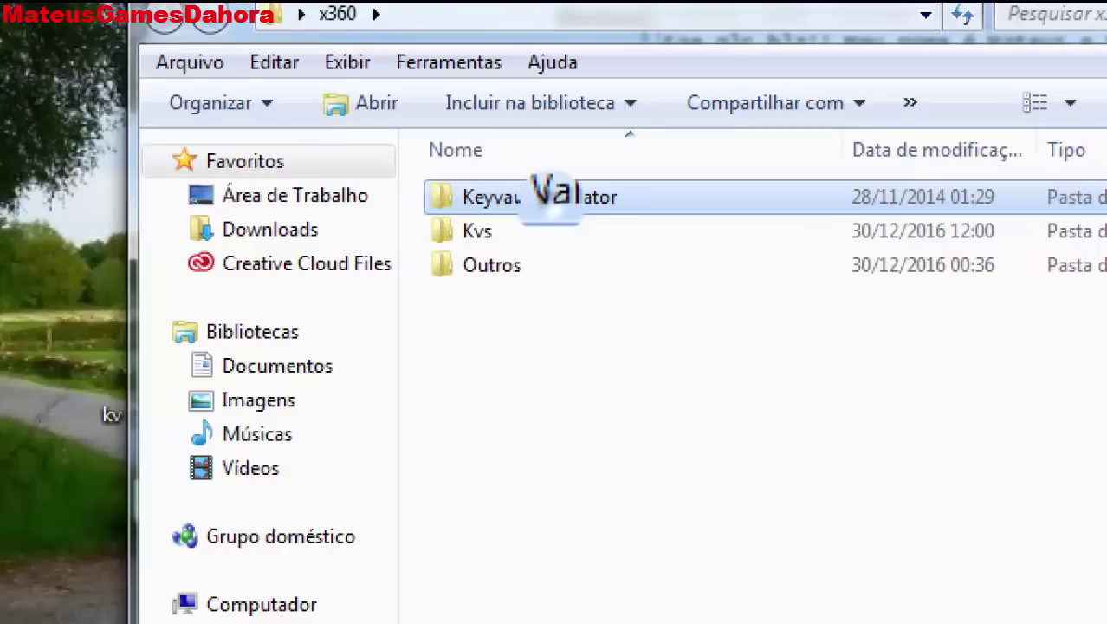
double_click(550, 196)
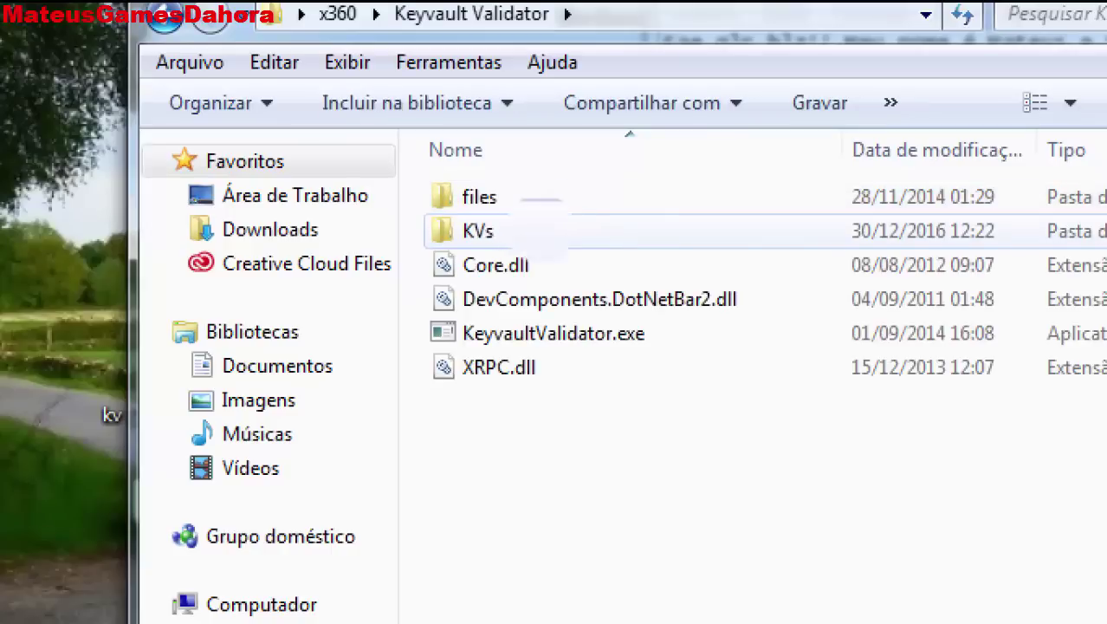
double_click(506, 219)
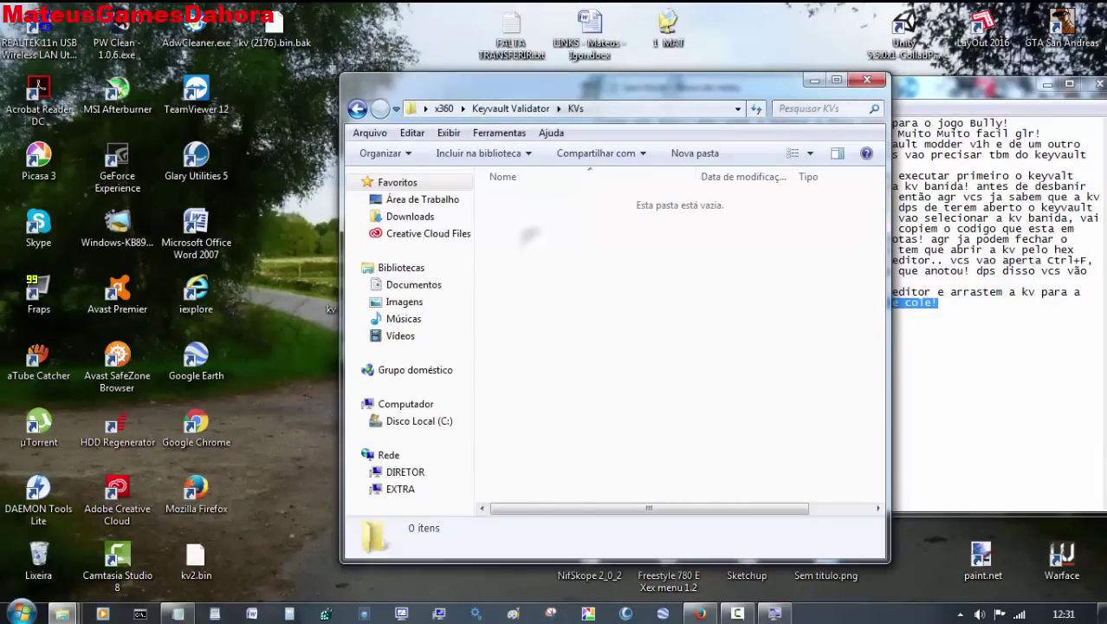
right_click(531, 235)
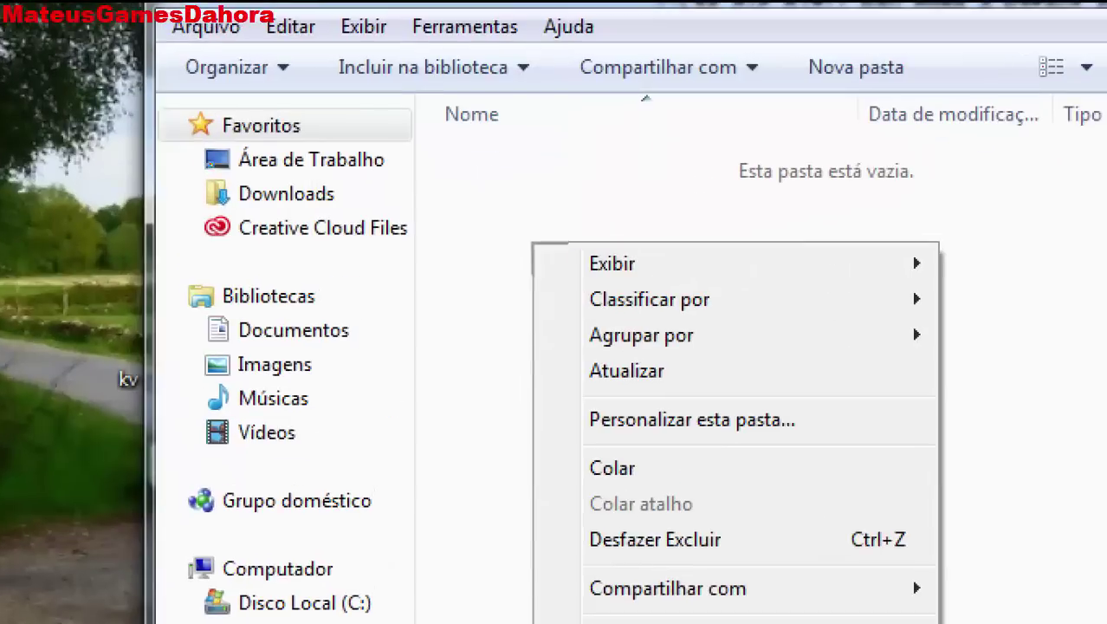
left_click(612, 468)
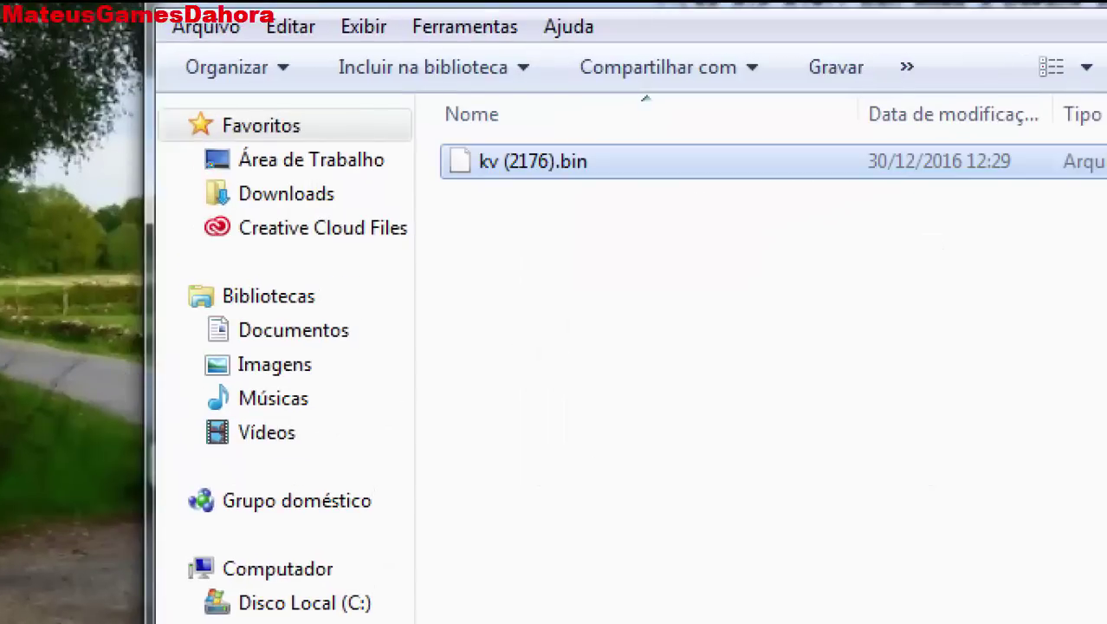
- Deselect kv (2176).bin and move the KVs folder window aside to uncover more of the note
left_click_drag(688, 277, 507, 171)
left_click(535, 246)
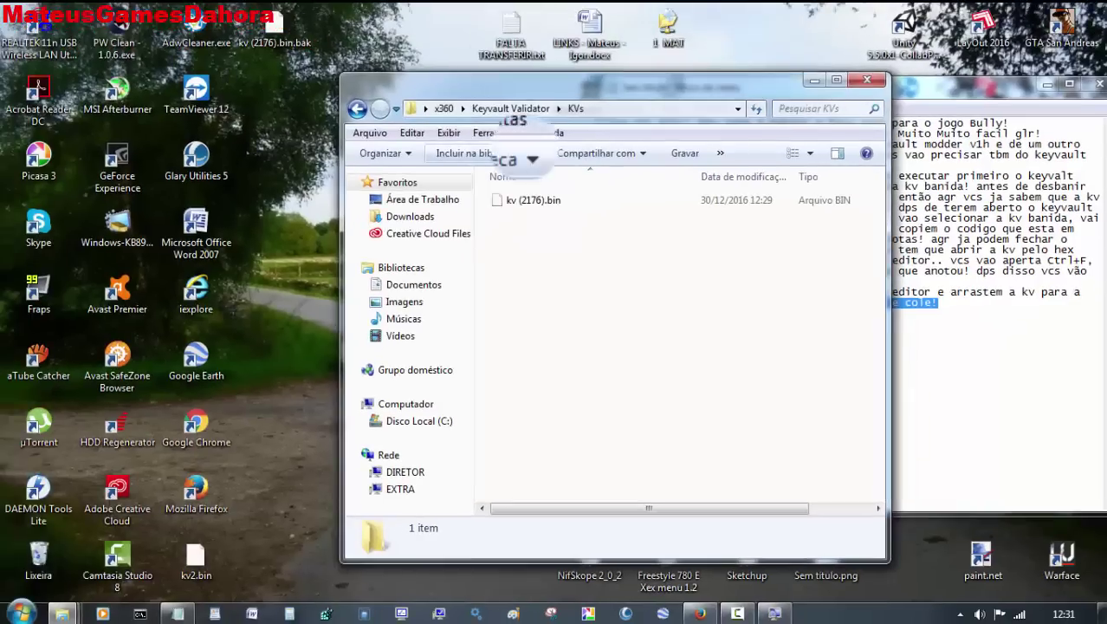
left_click_drag(556, 90, 299, 115)
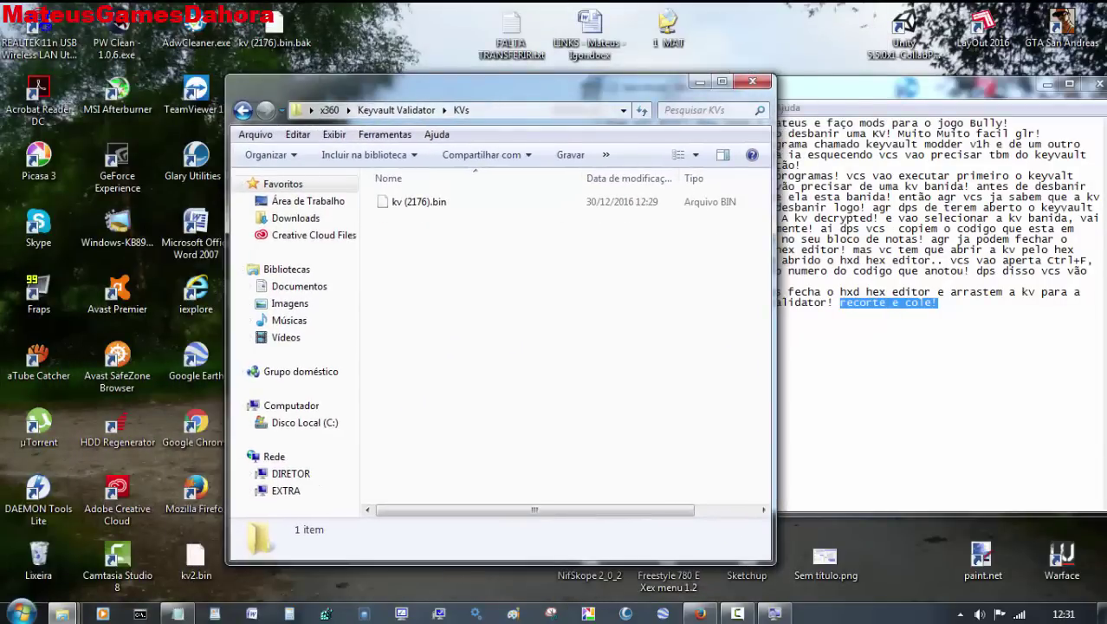
- Append "e agr abram o keyvault validator!" to the end of the note's instructions
left_click(951, 301)
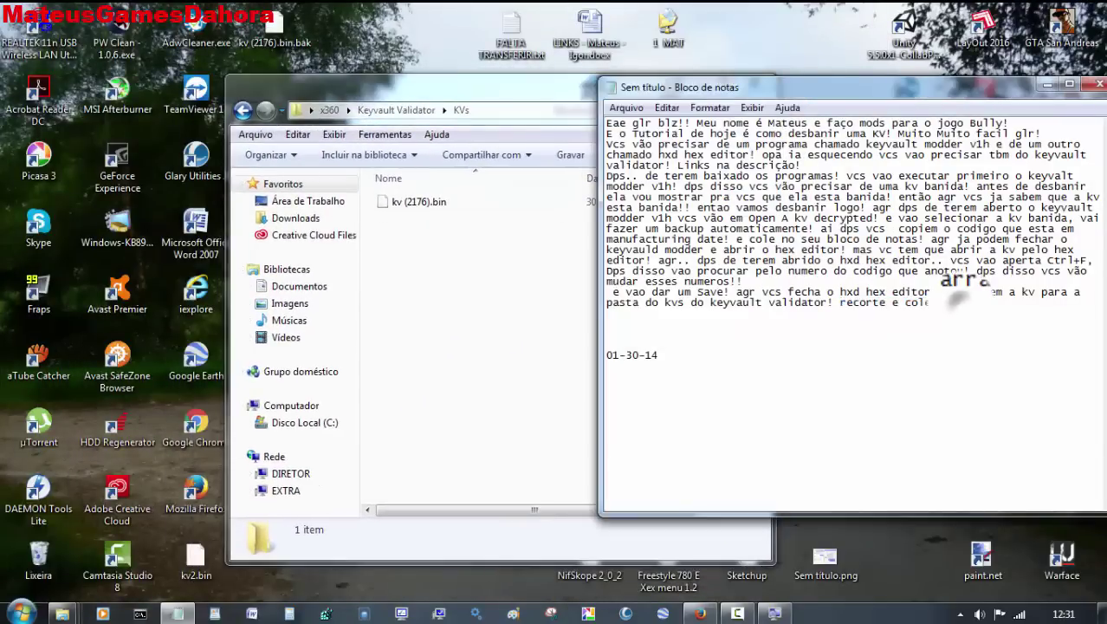
type("e agr abra")
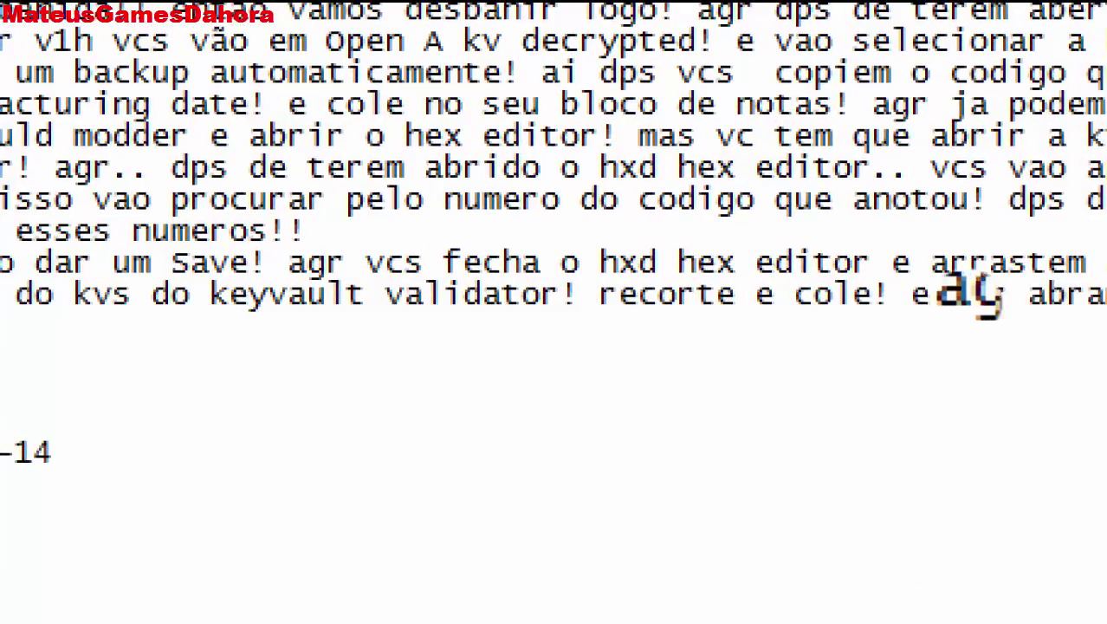
type("m o keyvault")
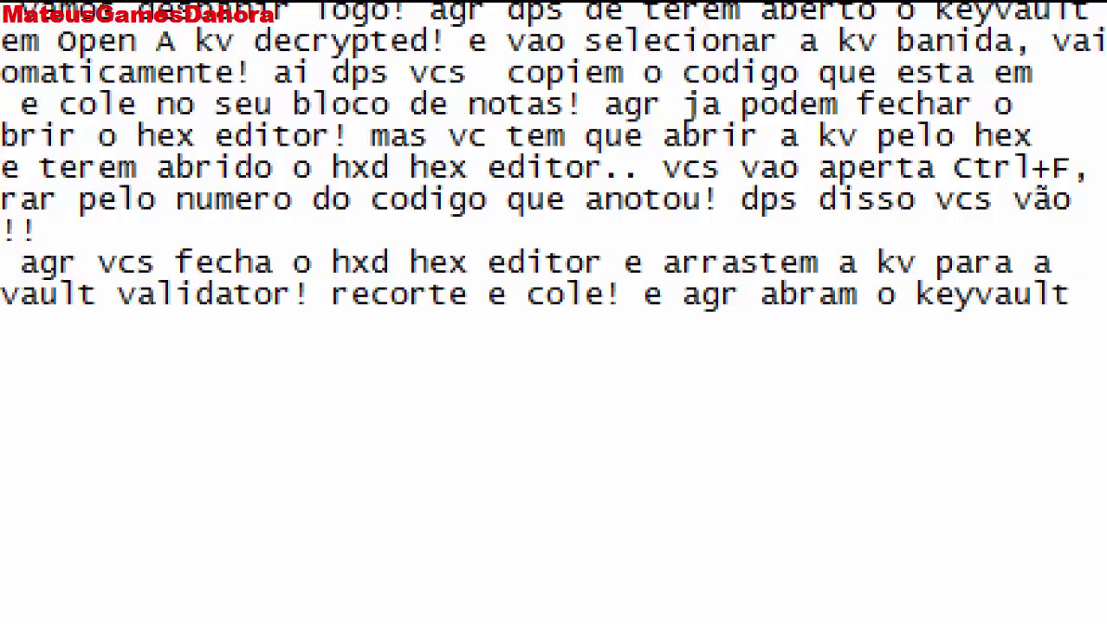
key("Down")
key("shift+Home")
key("BackSpace")
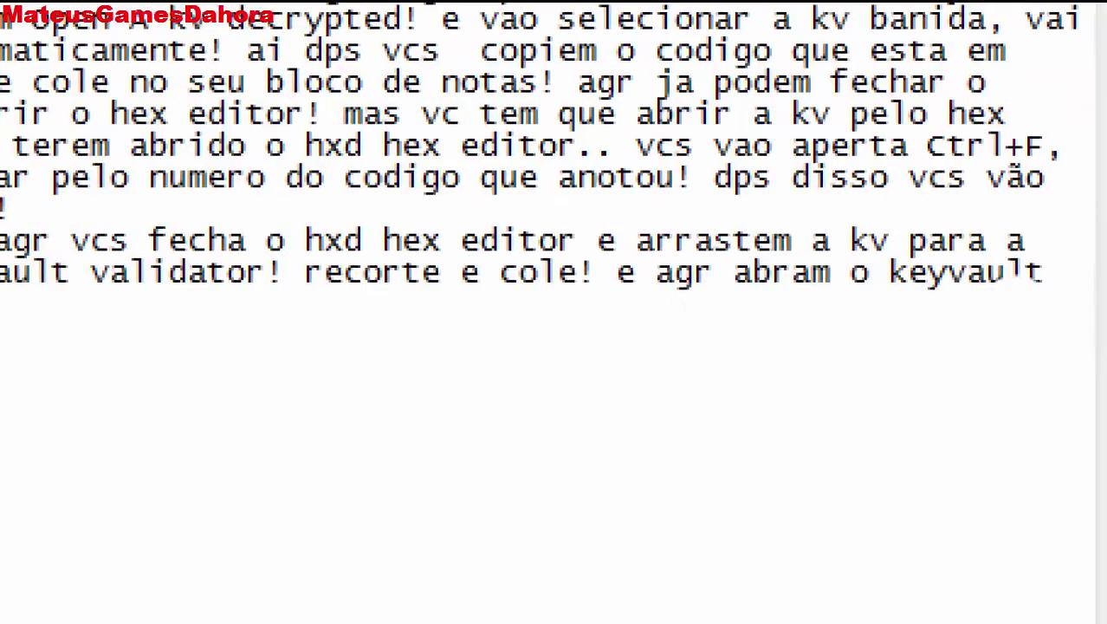
key("ctrl+z")
key("Down")
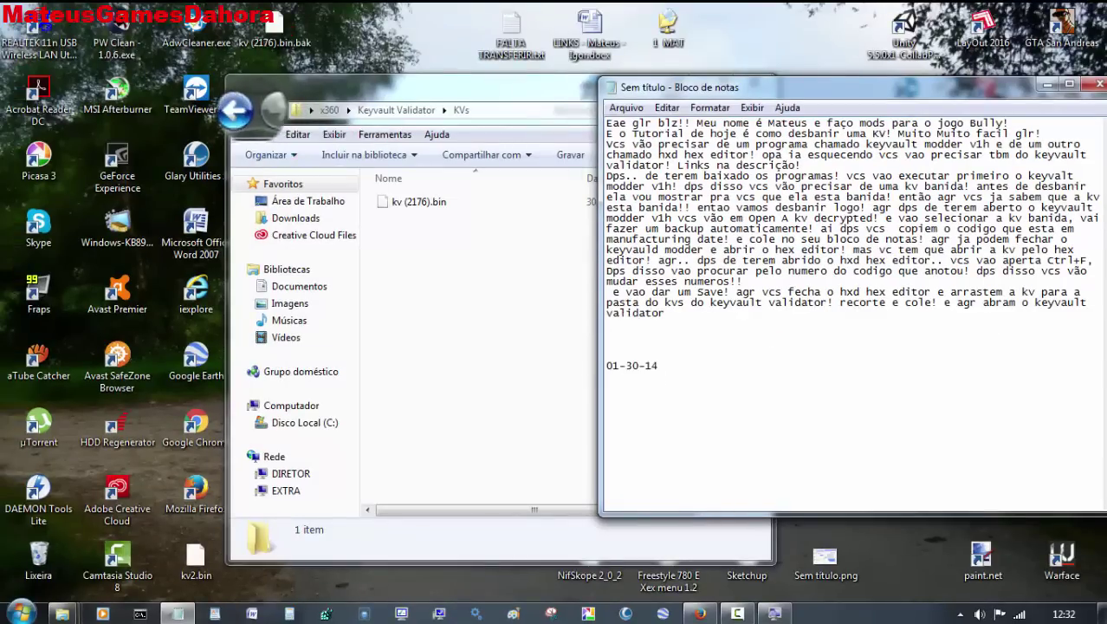
- Launch KeyvaultValidator.exe from the Keyvault Validator folder and check all KVs, selecting the kv (2176).bin result
left_click(243, 110)
left_click_drag(433, 269, 385, 271)
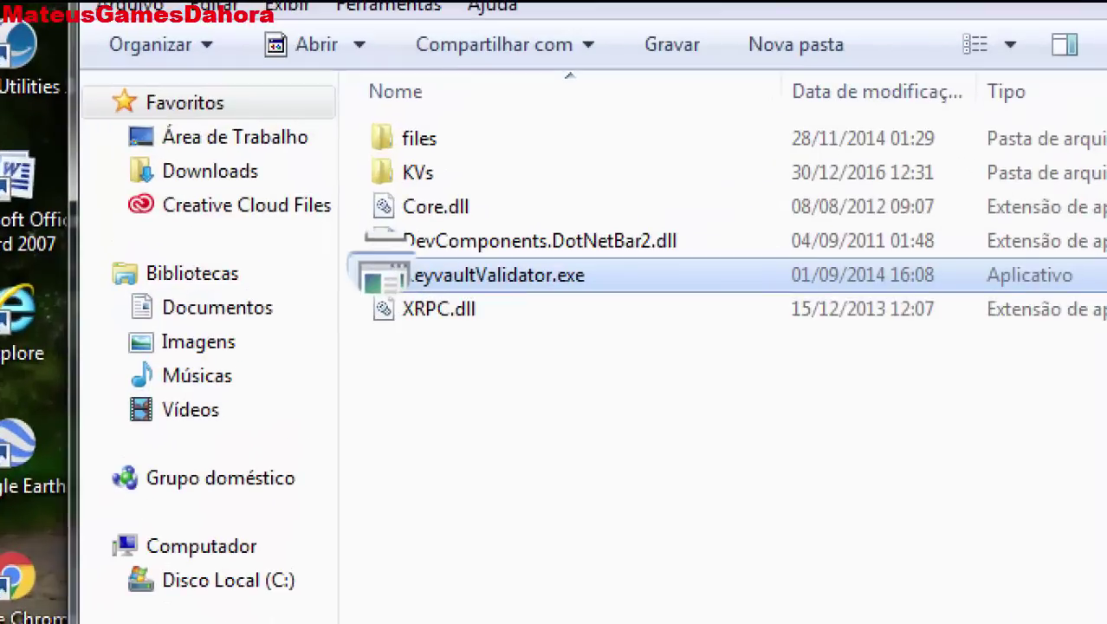
double_click(382, 267)
left_click(69, 135)
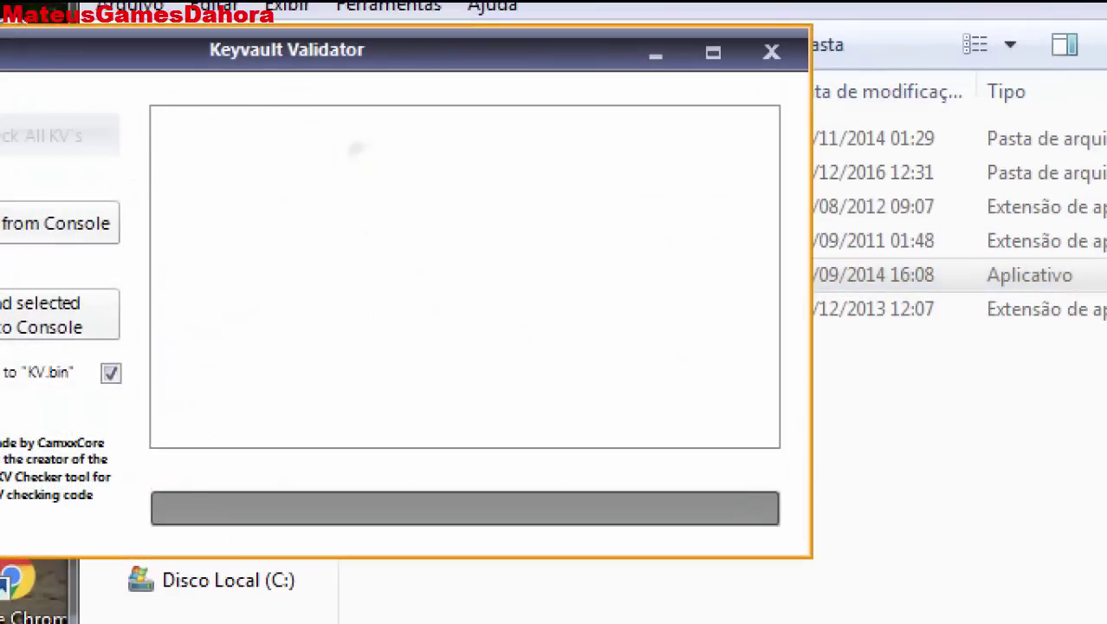
left_click_drag(238, 50, 356, 54)
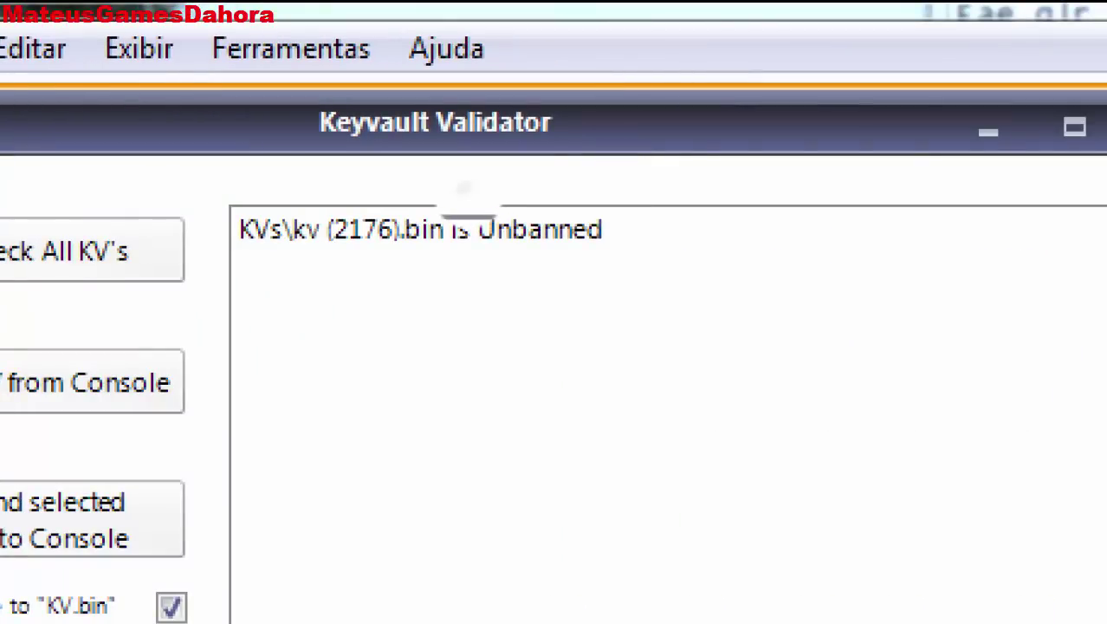
left_click(468, 222)
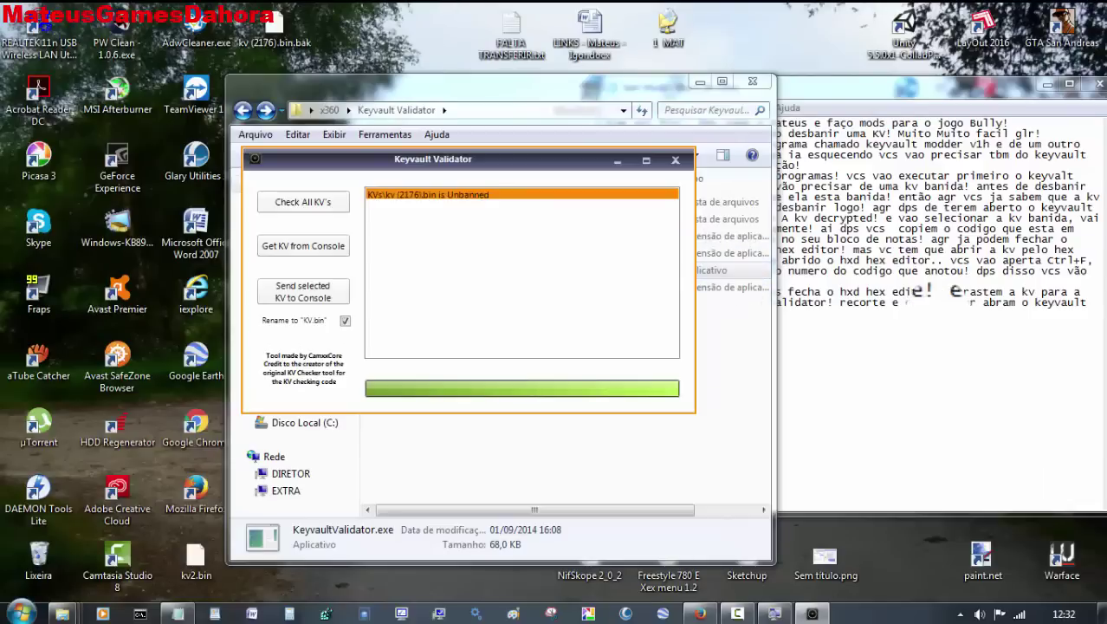
- Continue the note after "validator!" with "e pronto divirta-se!"
left_click(944, 305)
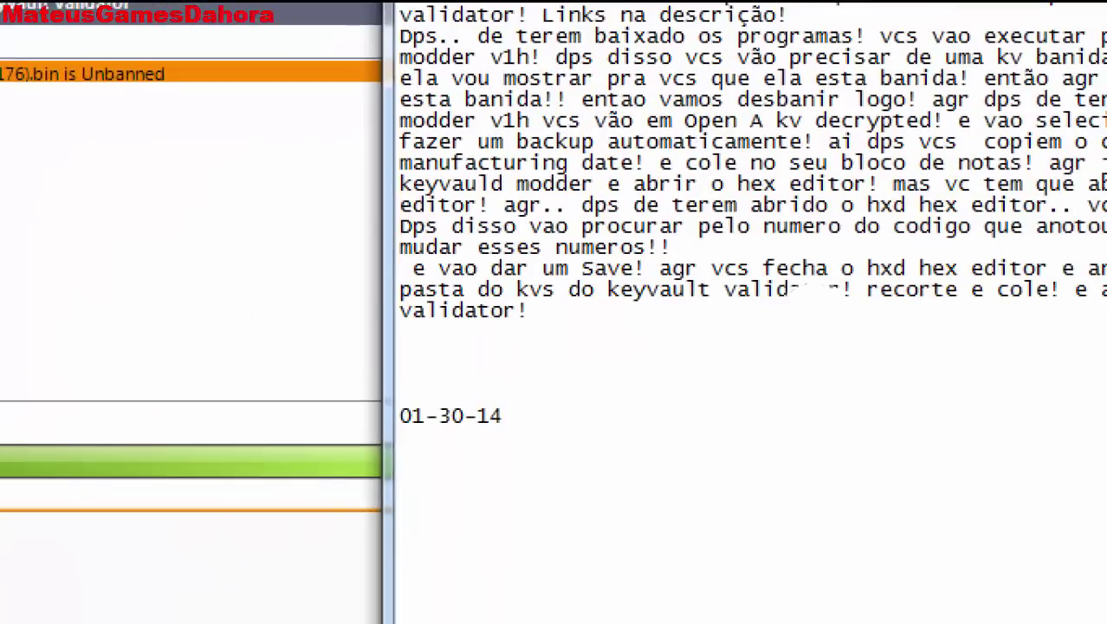
type("pron")
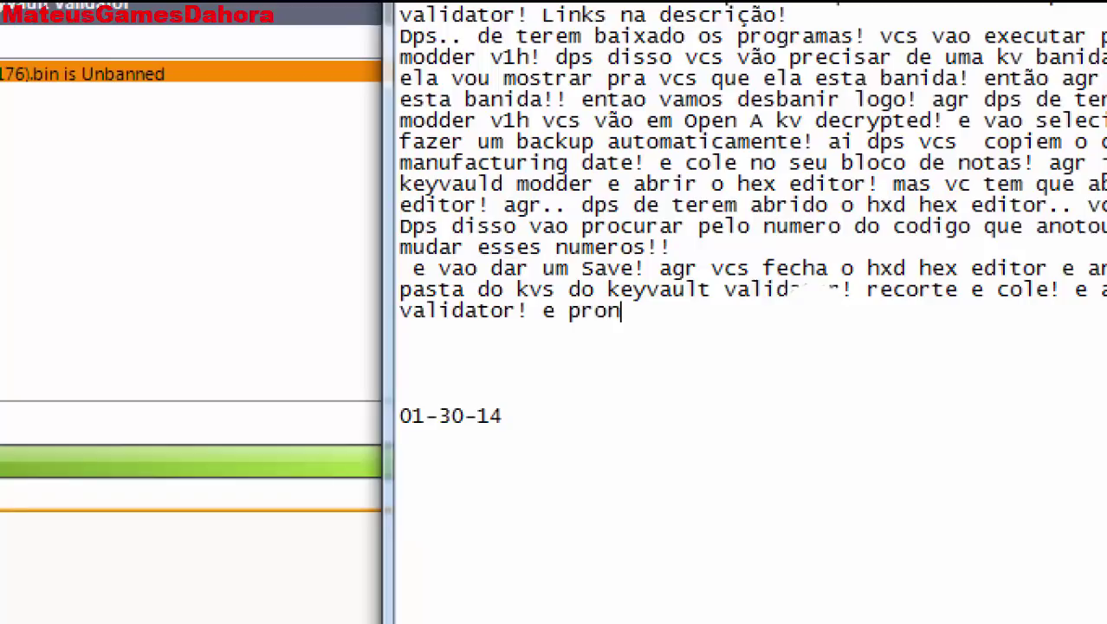
type("to divirta-se co")
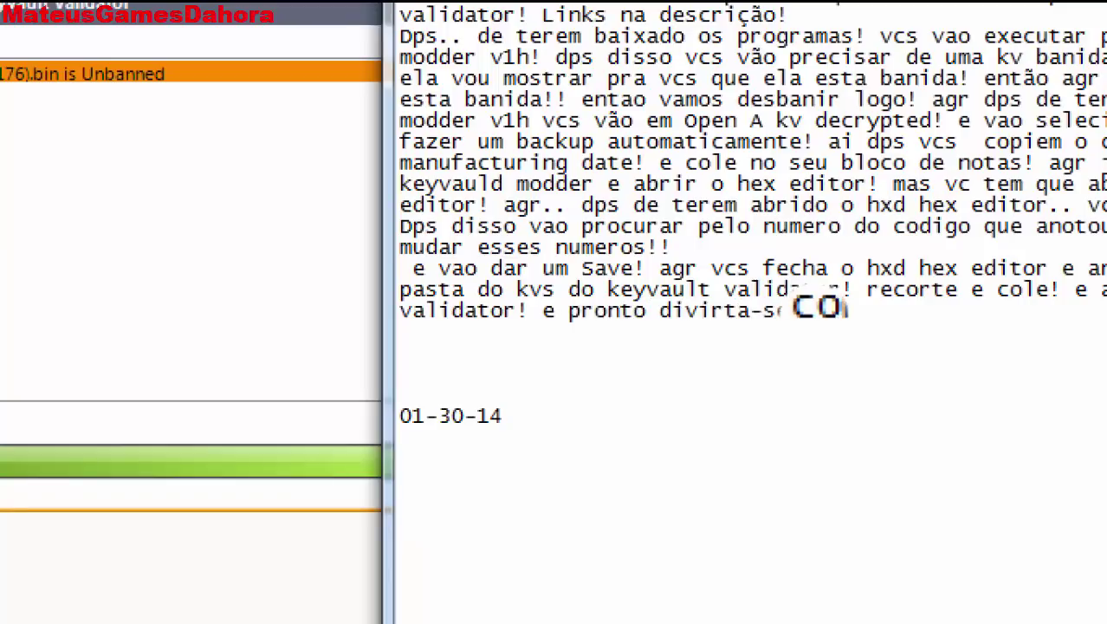
key("BackSpace")
key("BackSpace")
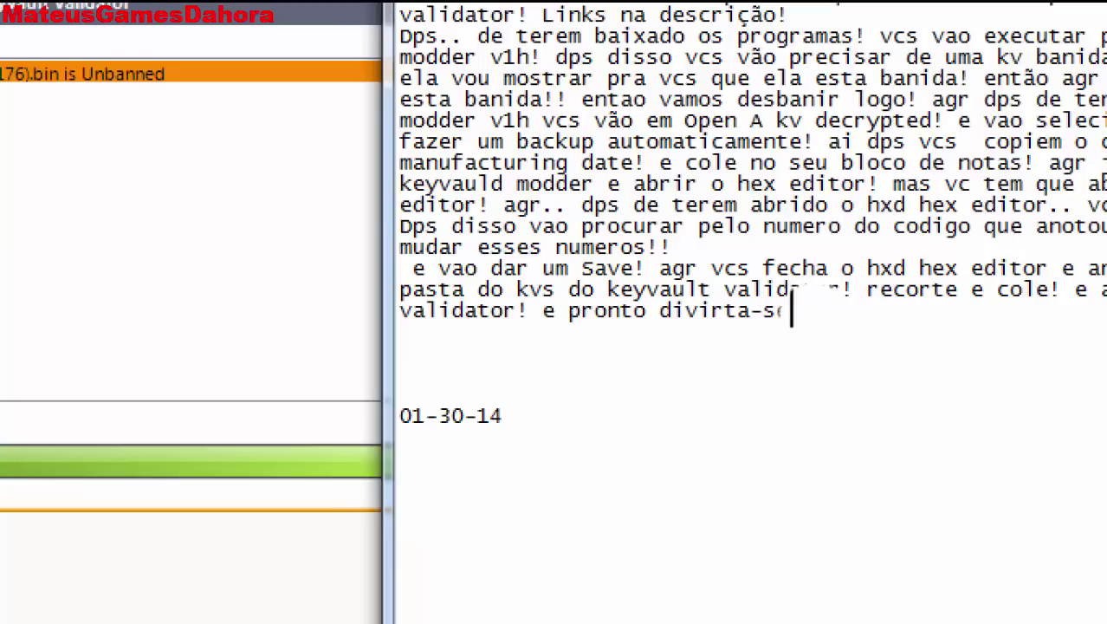
- Add "ai é só vc ficar fazendo isso toda vez q a kv for banida!" to the note and highlight that sentence
type("ai")
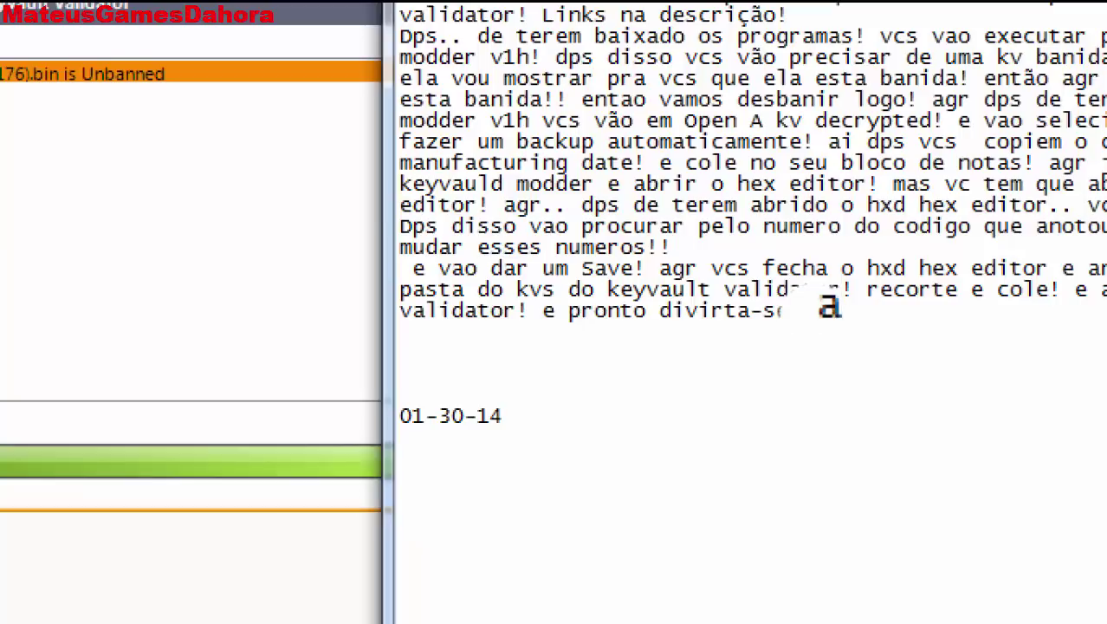
type(" é só vc ficar fazend")
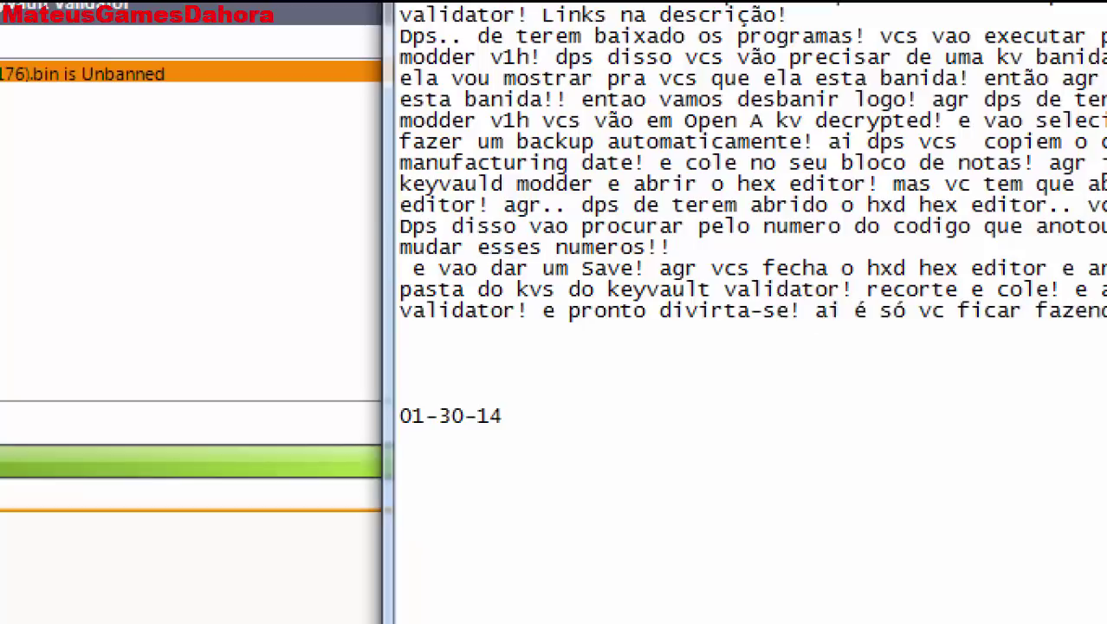
type("o ")
type("isso toda")
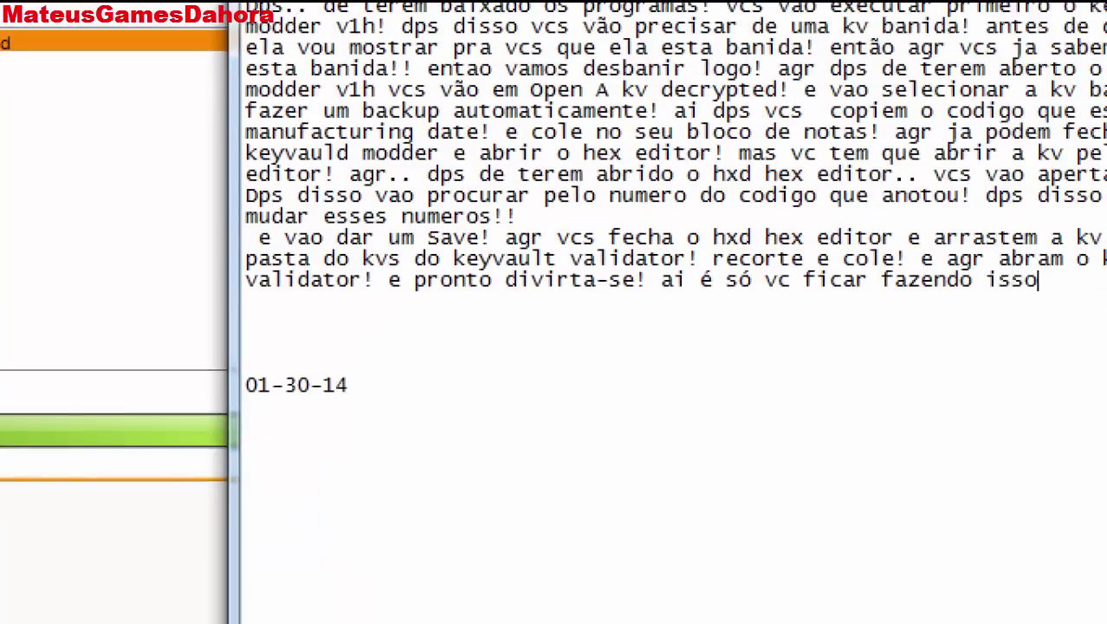
type(" vez q a kv for banida")
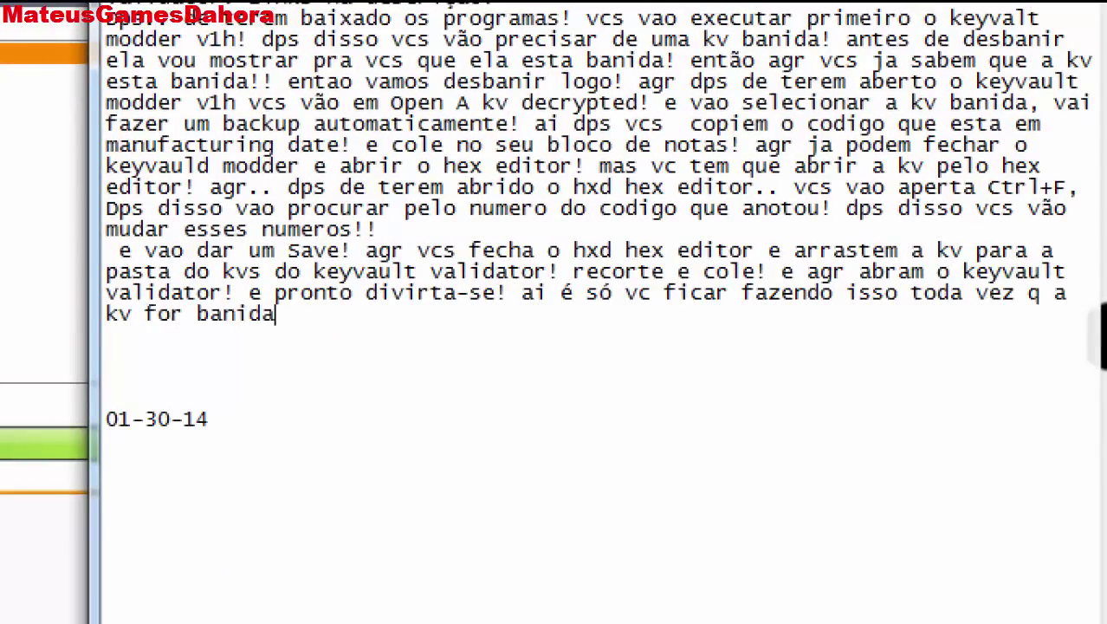
left_click_drag(508, 293, 704, 294)
key("shift+Right")
key("shift+Right")
key("shift+Right")
key("shift+Right")
key("shift+Right")
key("shift+Right")
key("shift+Right")
key("shift+Right")
key("shift+Right")
key("shift+Right")
key("shift+Right")
key("shift+Right")
key("shift+Right")
key("shift+Right")
key("shift+Right")
key("shift+Right")
key("shift+Right")
key("shift+Right")
key("shift+Right")
key("shift+Right")
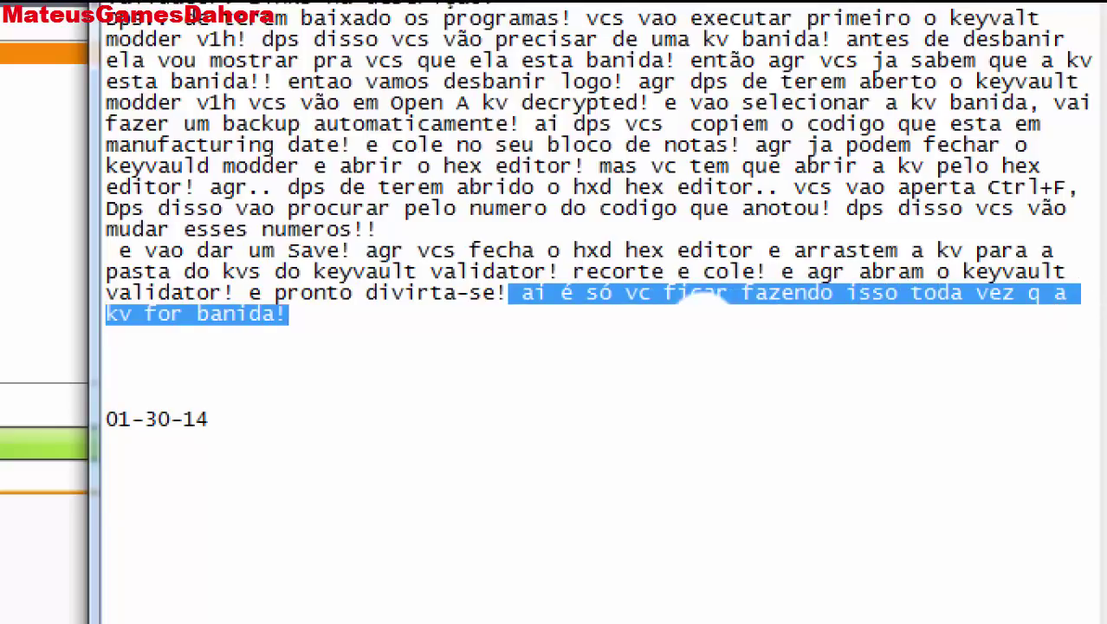
- Continue the note with "eu faço isso desde maio de 2016.."
key("Right")
type("eu faço iss")
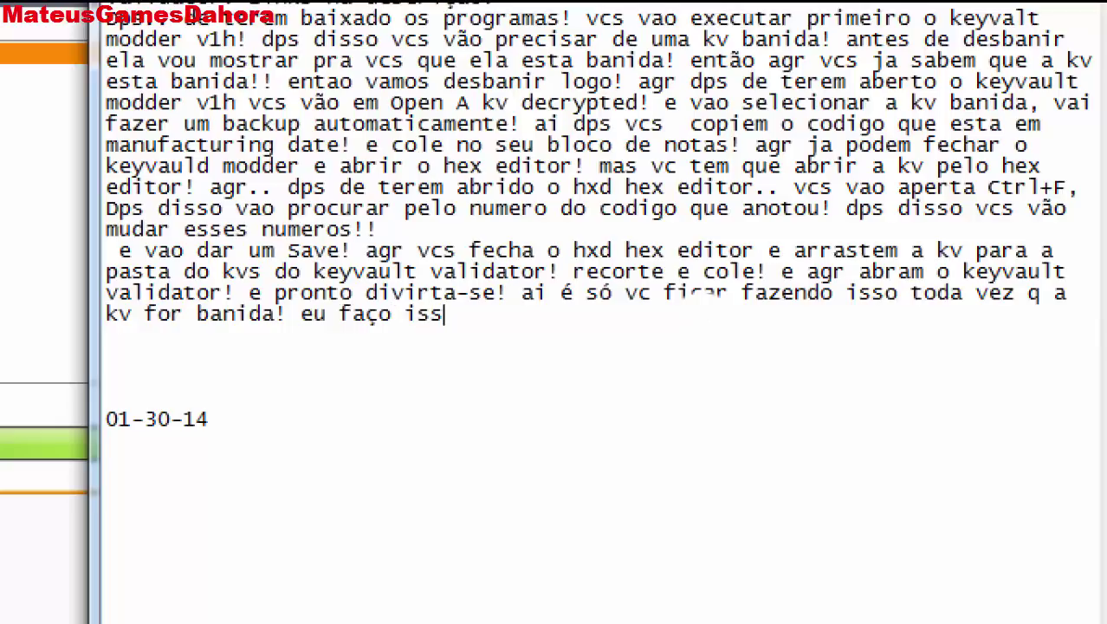
type("o desde")
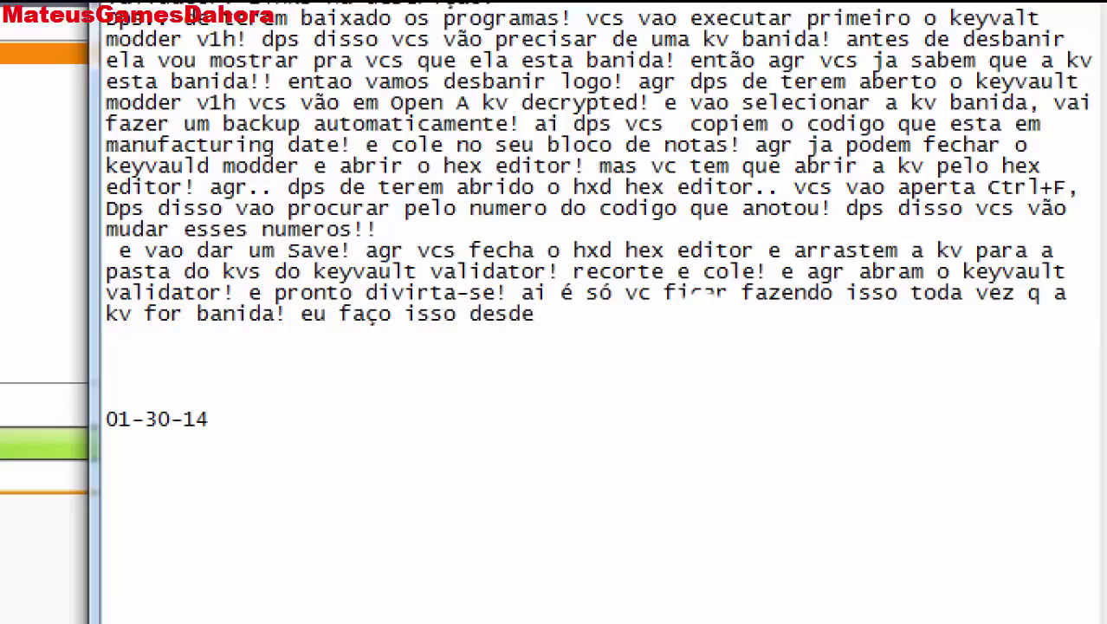
type(" may")
type("o de 20")
type("13!!")
key("BackSpace")
key("BackSpace")
- Append "mais resolvi fazer um video para ajudar todos!" to the note and highlight the phrase
type("mais qr")
key("BackSpace")
key("BackSpace")
type("resolvi fazer um v")
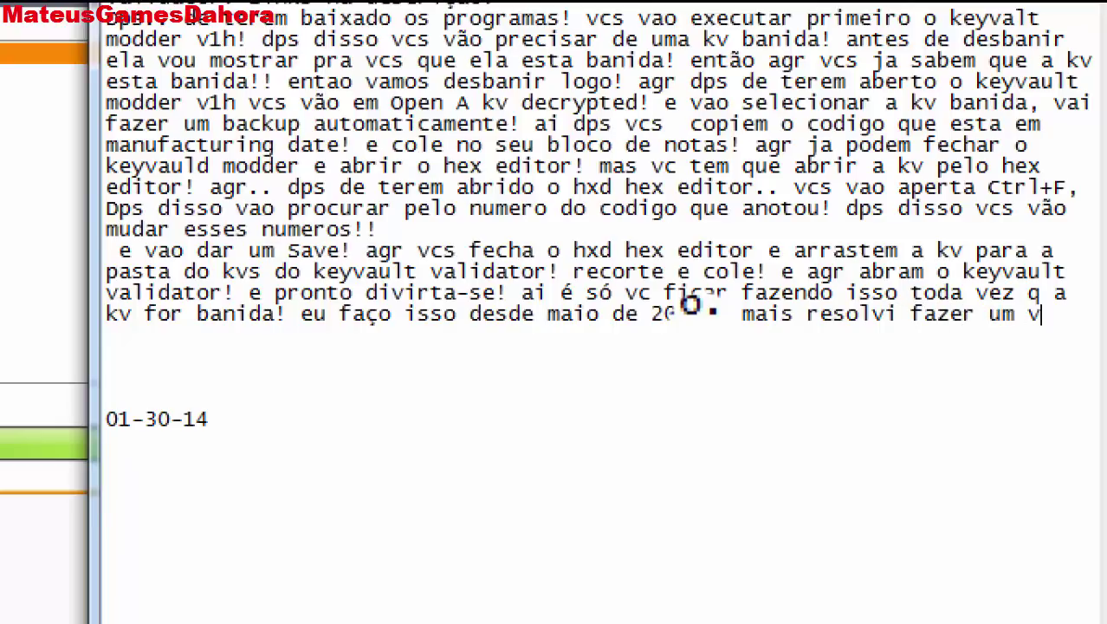
type("ideo para ")
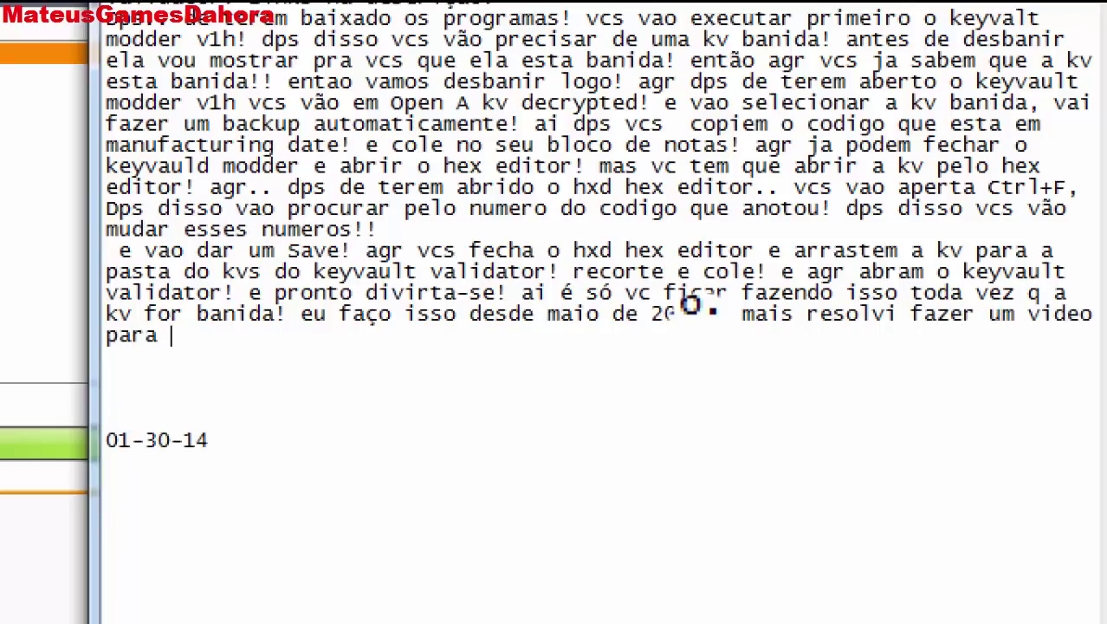
type("ajudar todos!")
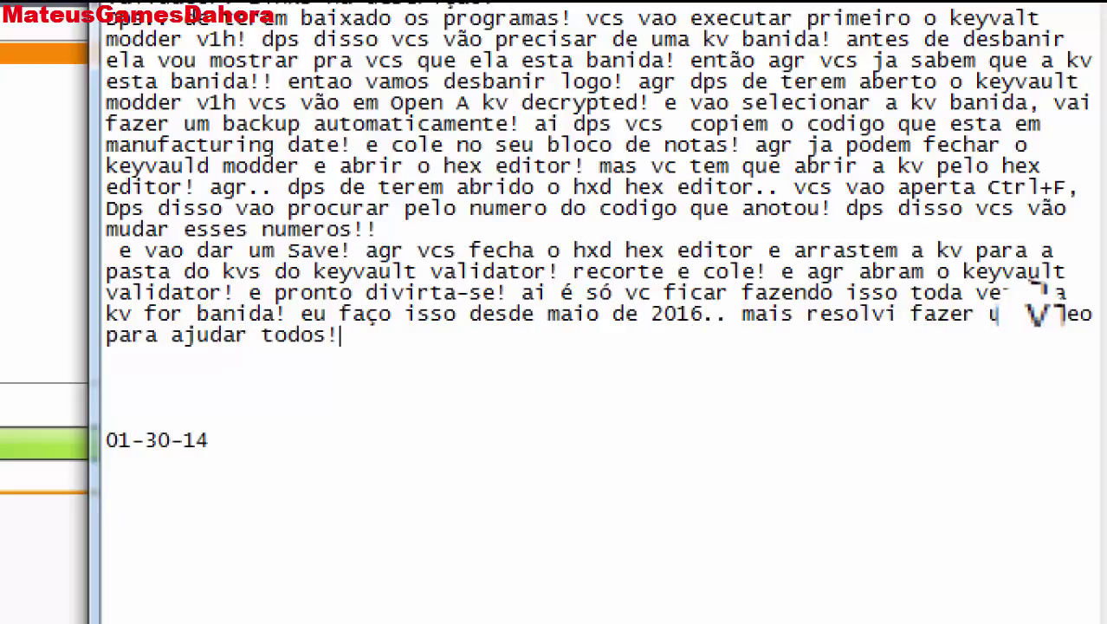
left_click_drag(729, 314, 106, 356)
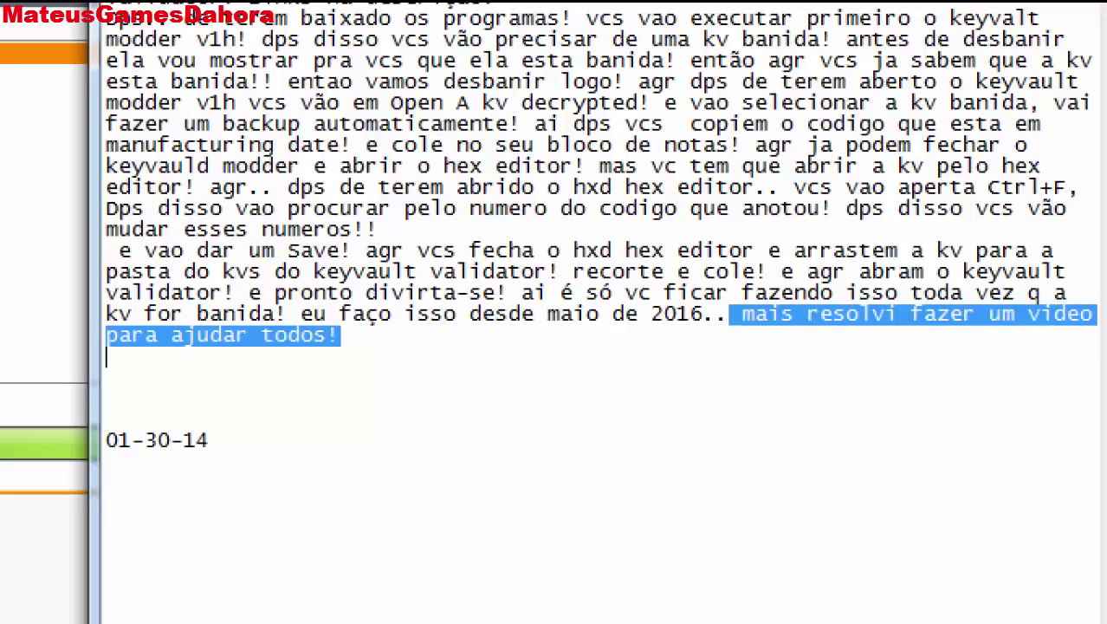
- Continue the note with "Obrigado por assistir o video! e se inscreva no canal.."
left_click(774, 330)
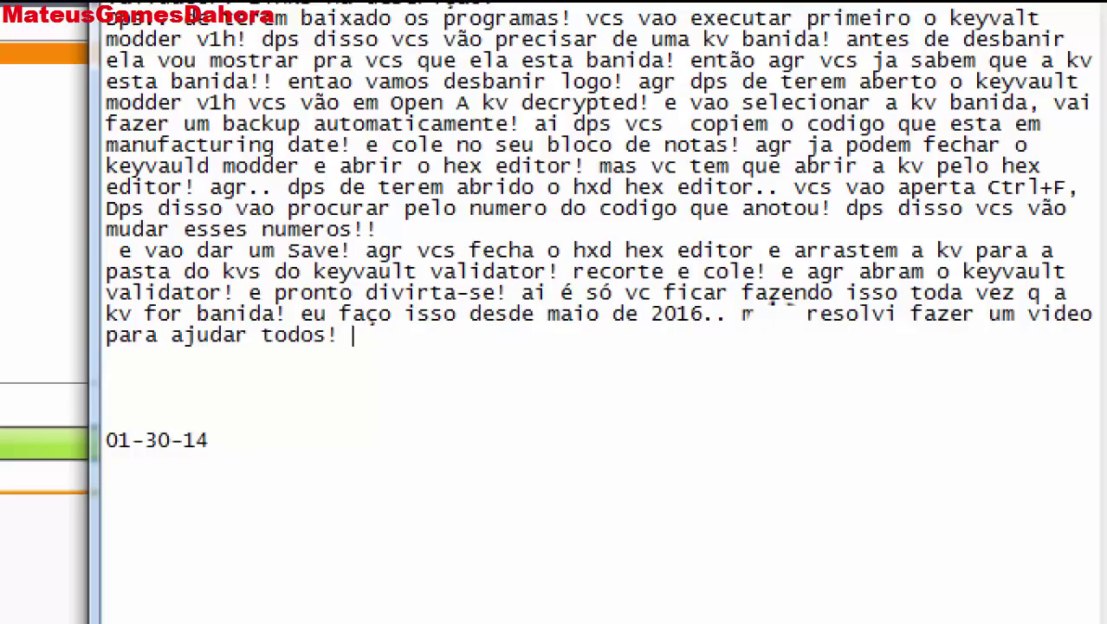
type("Obrigado ")
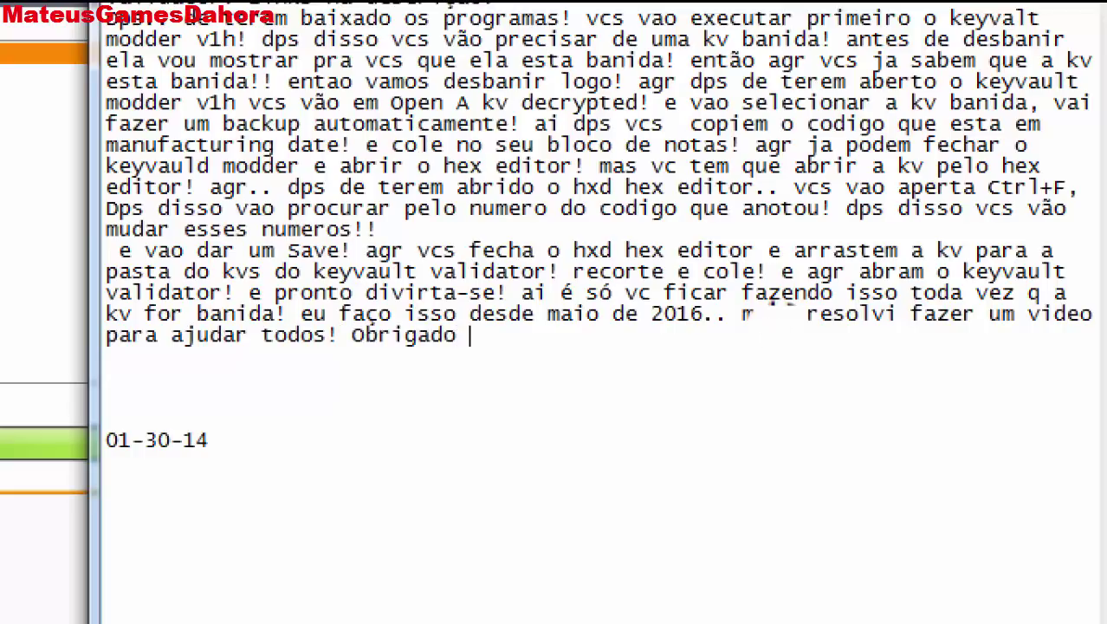
type("por assistir o")
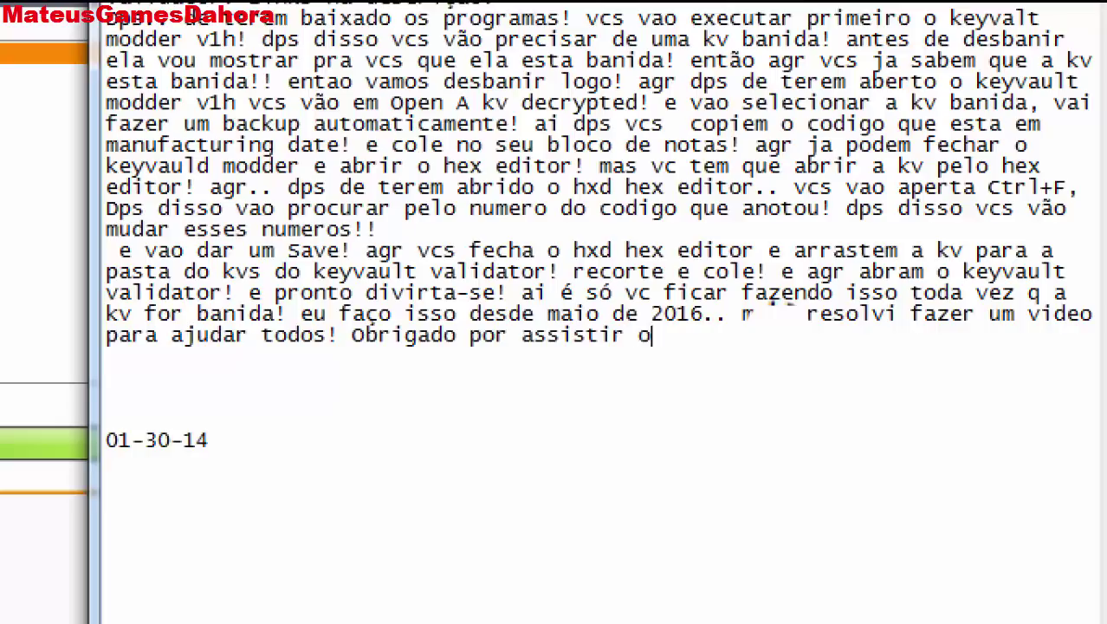
type(" video! e se inscr")
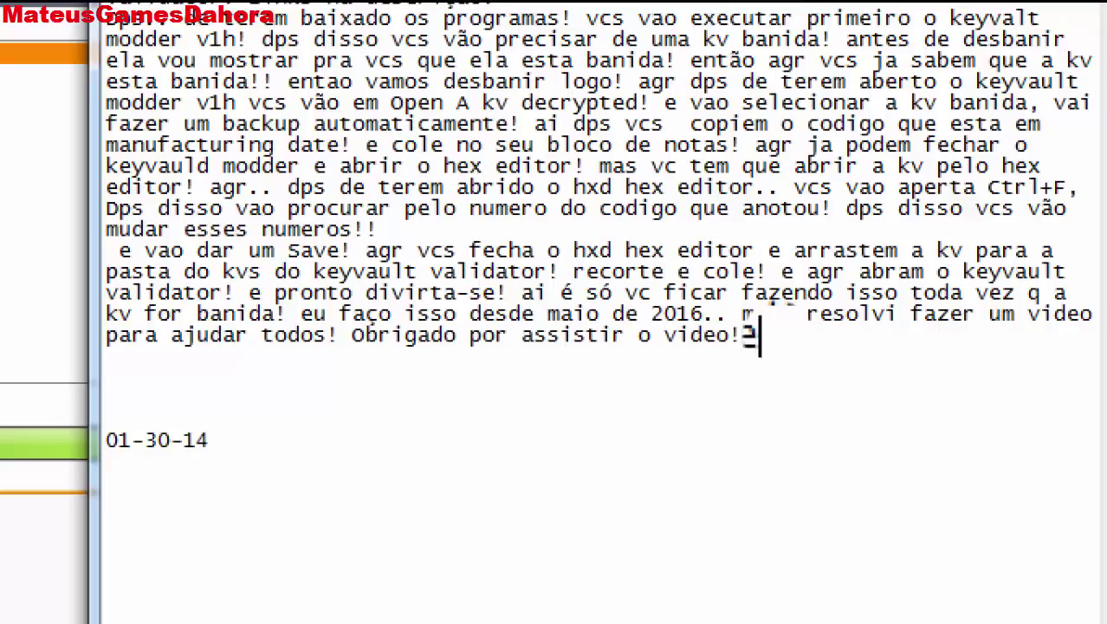
type("eva")
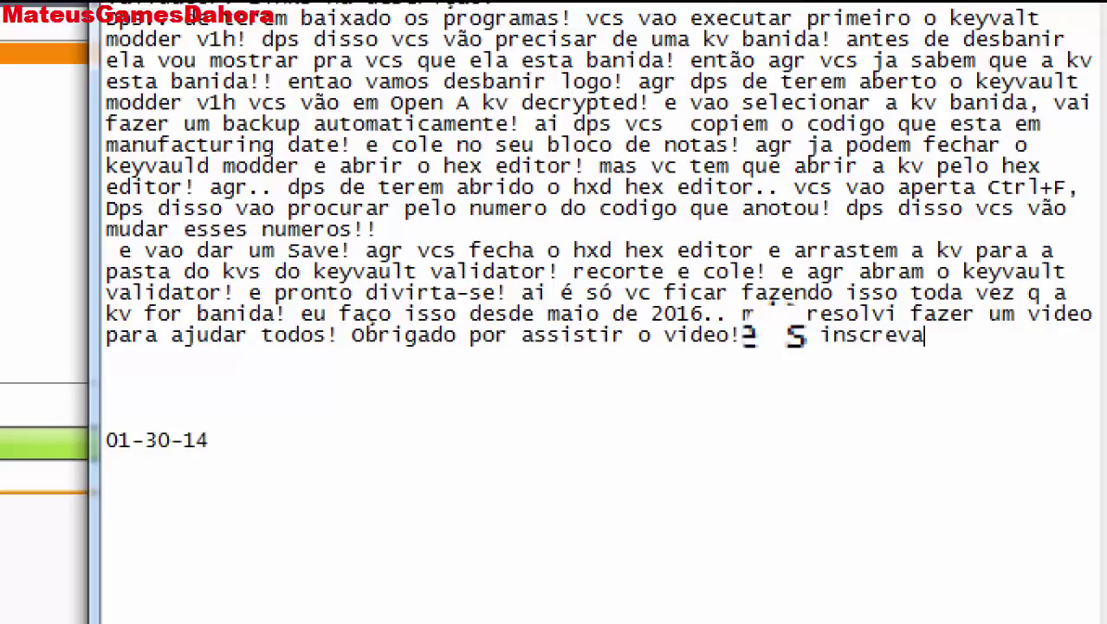
type(" no canal")
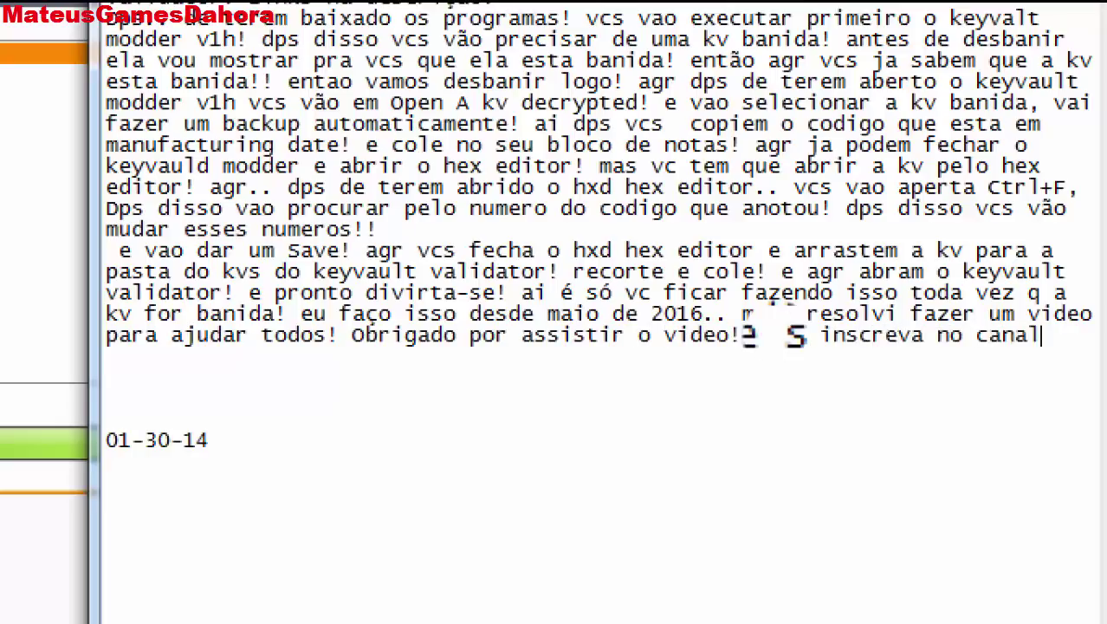
type("..")
- Add "pq foi muito dificil encontrar essa maneira!" to the end of the note and highlight that phrase
key("Return")
type("pq foi muito difi")
key("BackSpace")
key("BackSpace")
type("difici")
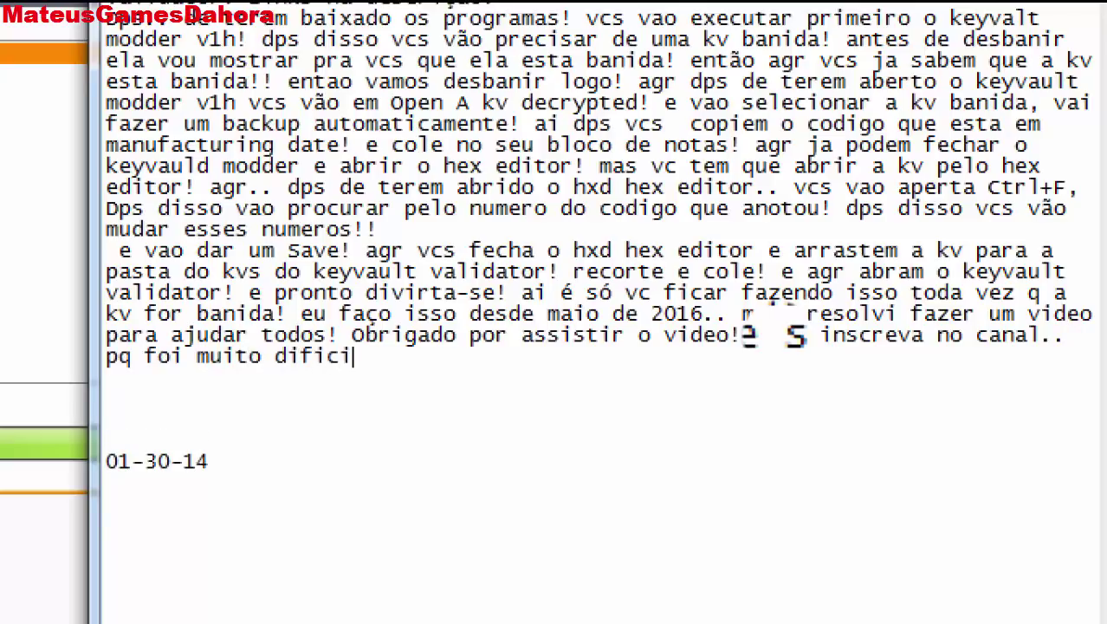
type("l encontr")
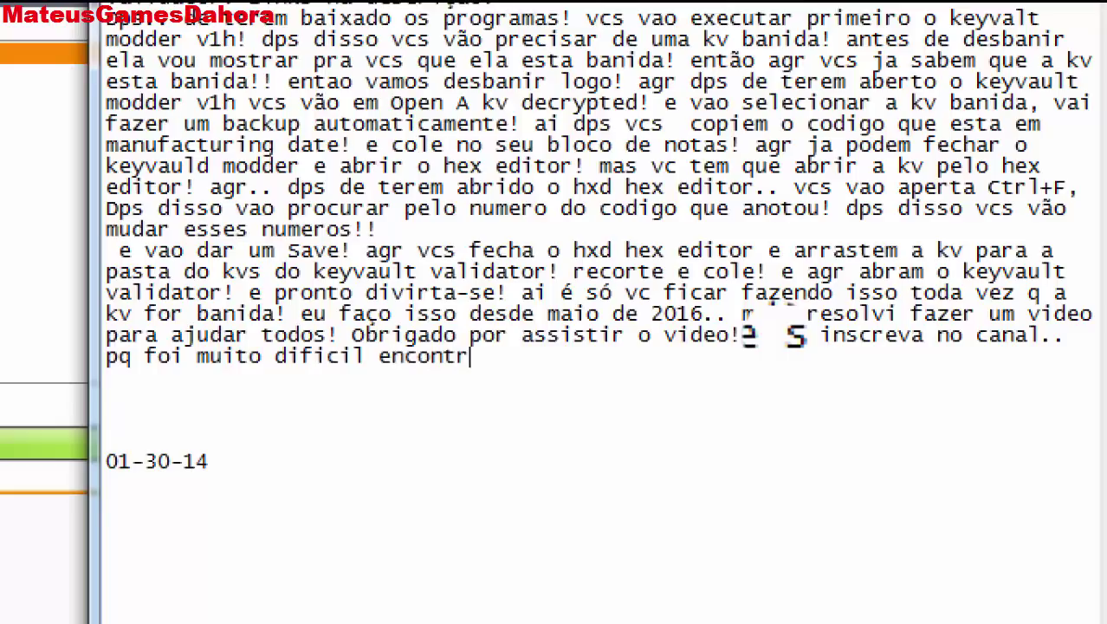
type("ar essa matei")
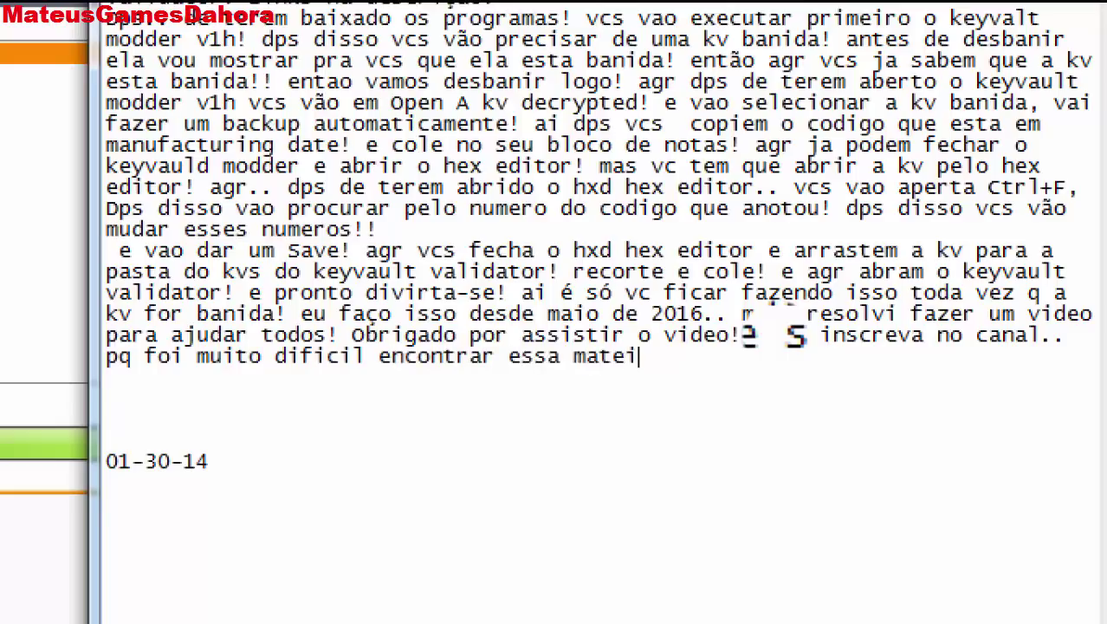
key("BackSpace")
key("BackSpace")
key("BackSpace")
type("neira!")
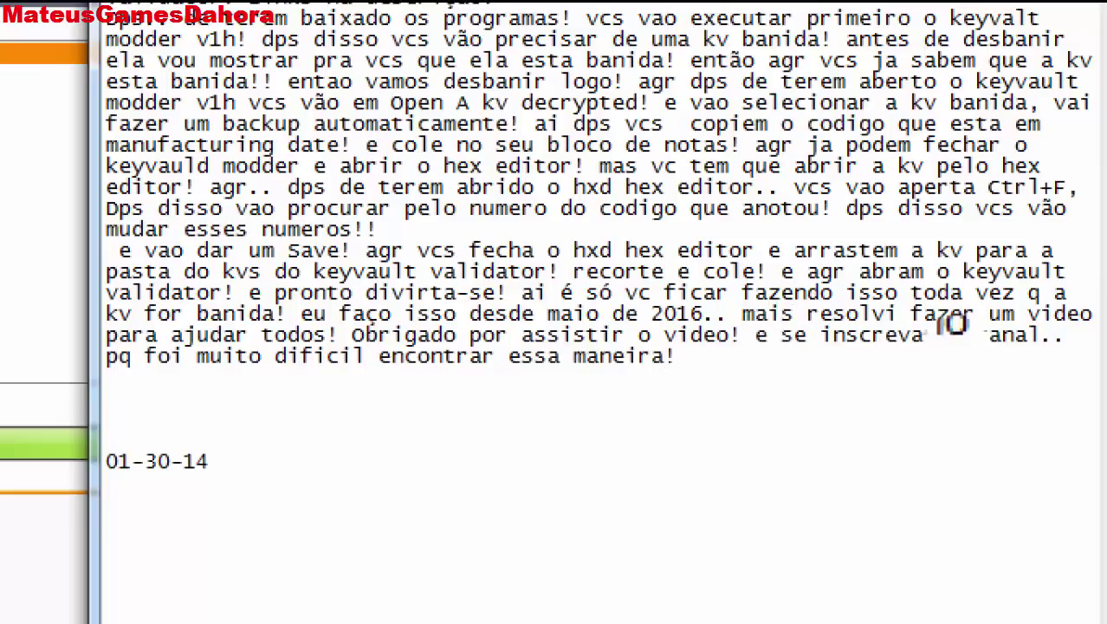
left_click_drag(679, 356, 120, 356)
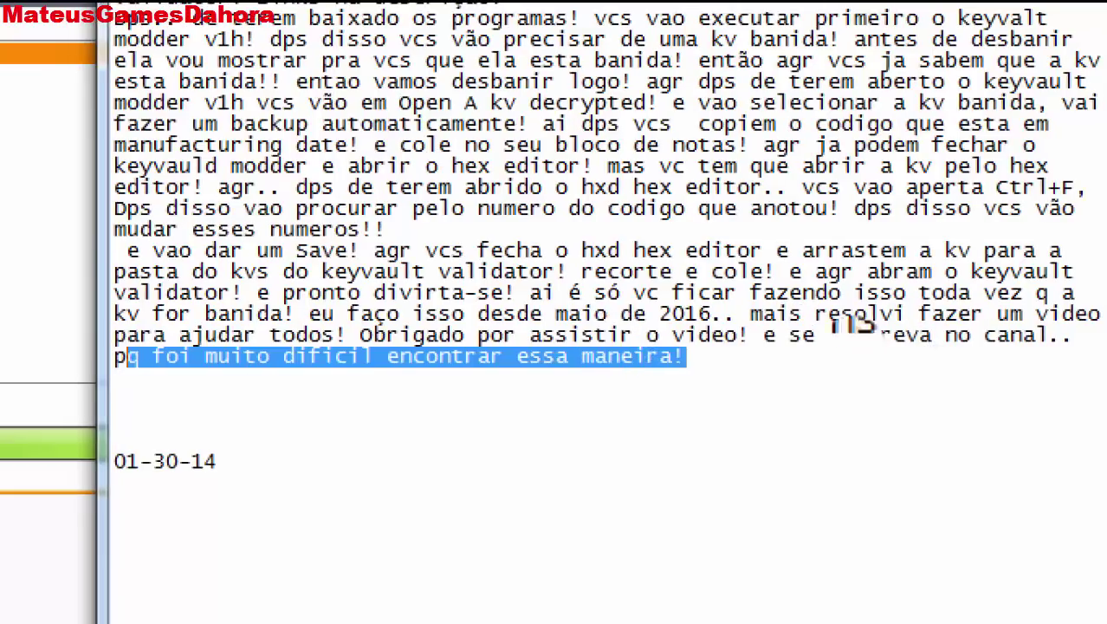
- Clear the highlight and continue the note's last line with "ralei"
left_click(807, 356)
type("maneira! ralei")
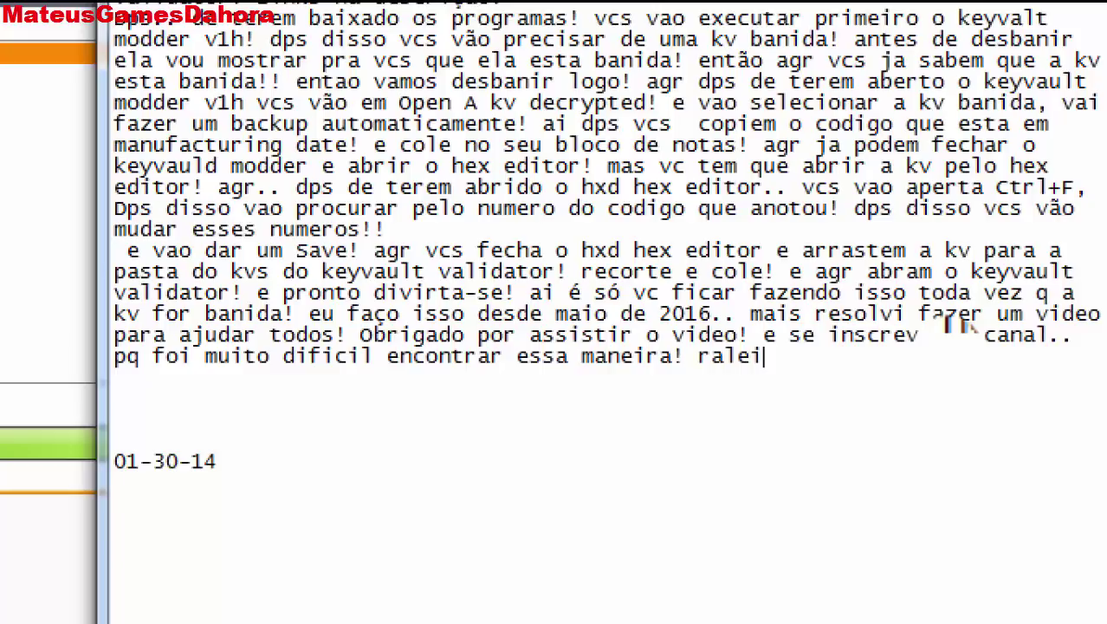